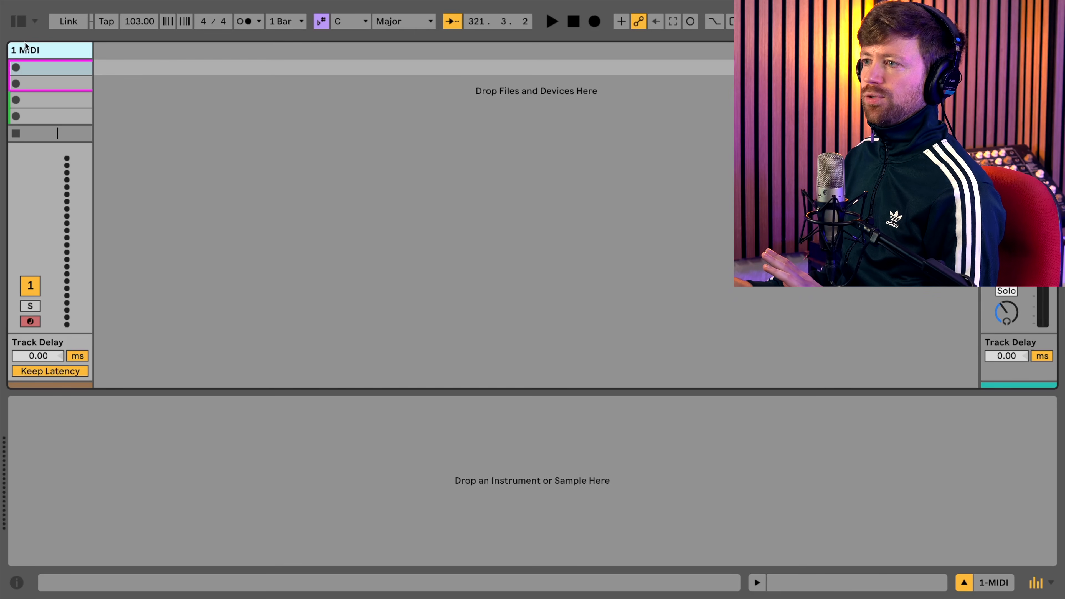
# - Load the DS Cymbal instrument from the browser's Instruments library onto the MIDI track
pyautogui.click(19, 22)
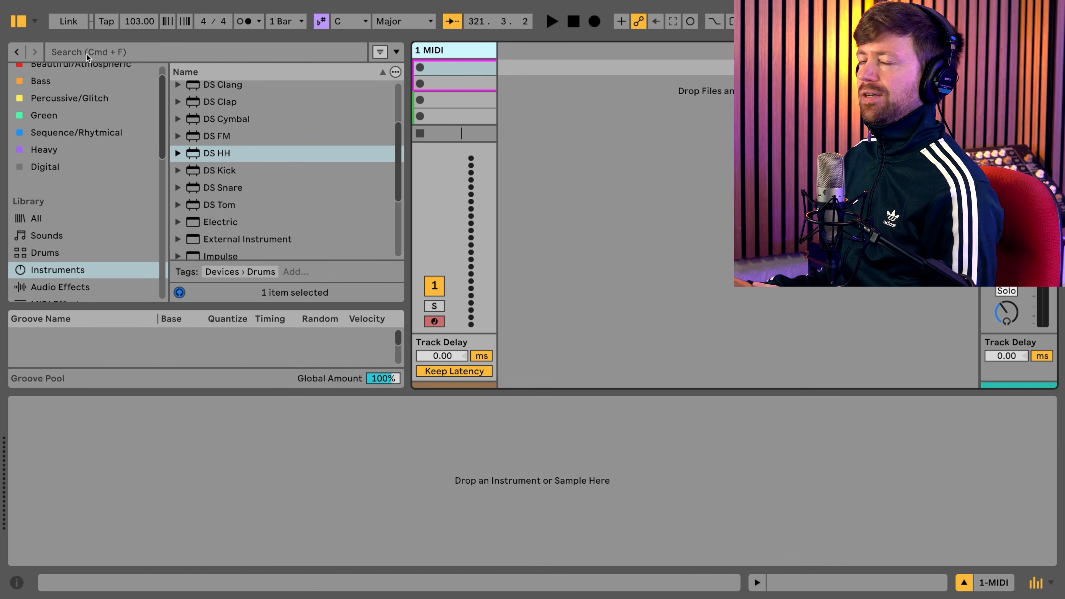
pyautogui.scroll(2, 239, 156)
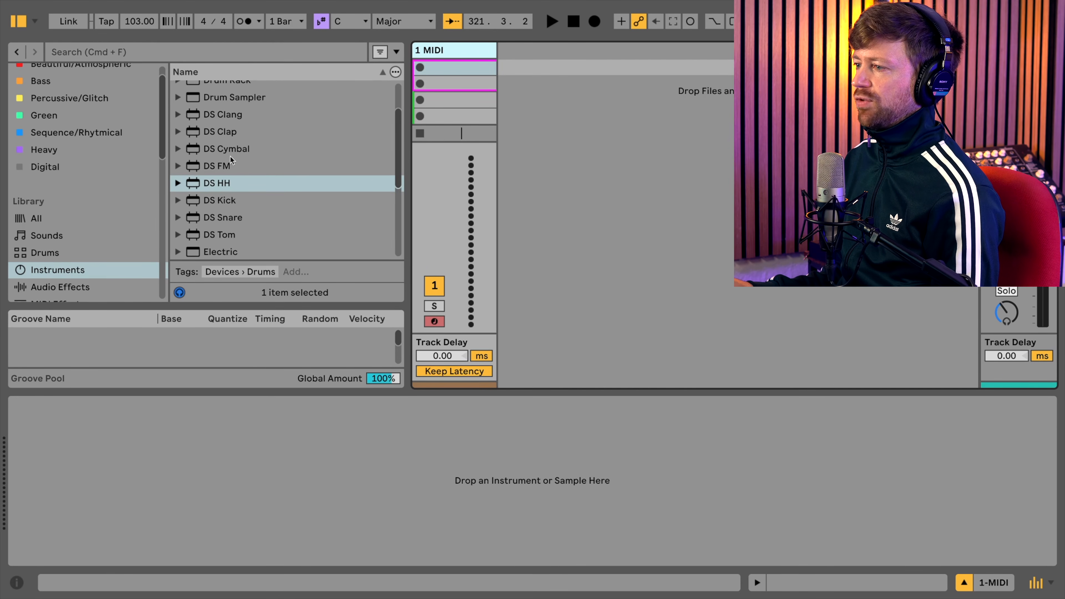
pyautogui.scroll(-1, 239, 197)
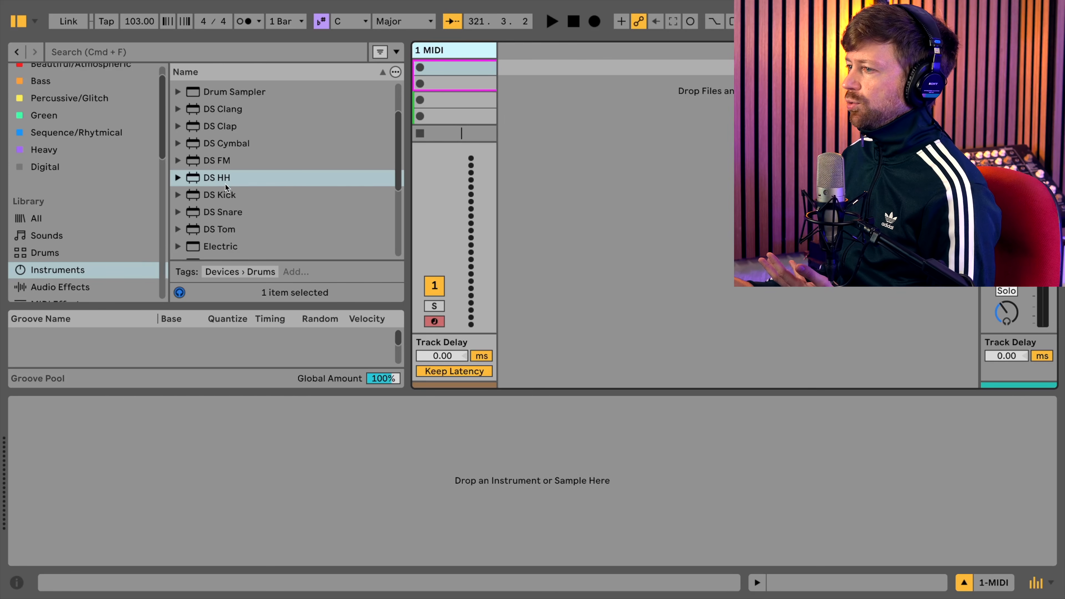
pyautogui.scroll(1, 229, 207)
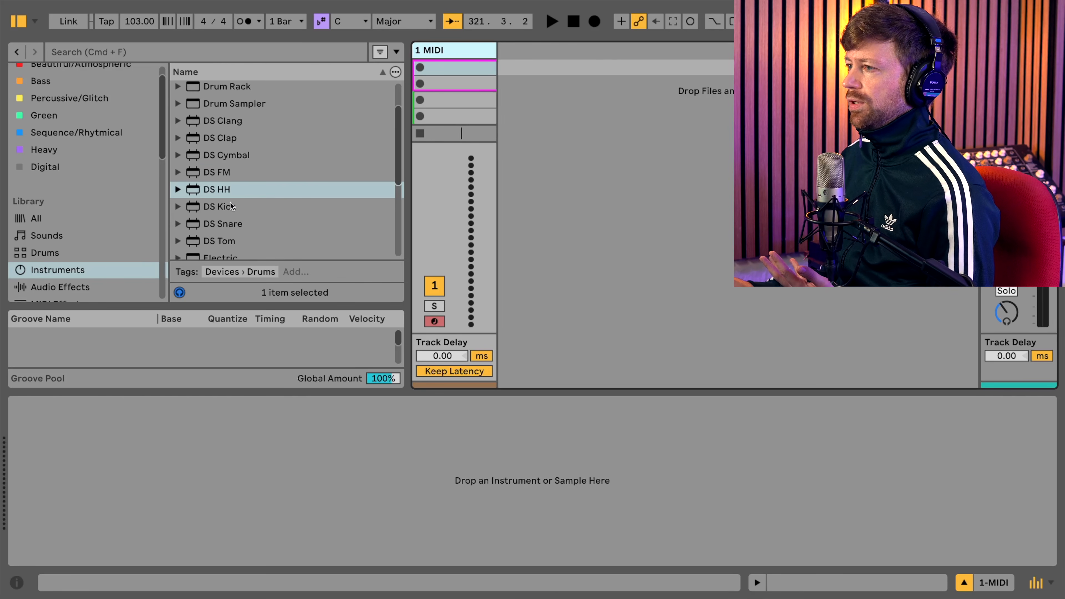
pyautogui.scroll(-1, 230, 205)
pyautogui.doubleClick(218, 153)
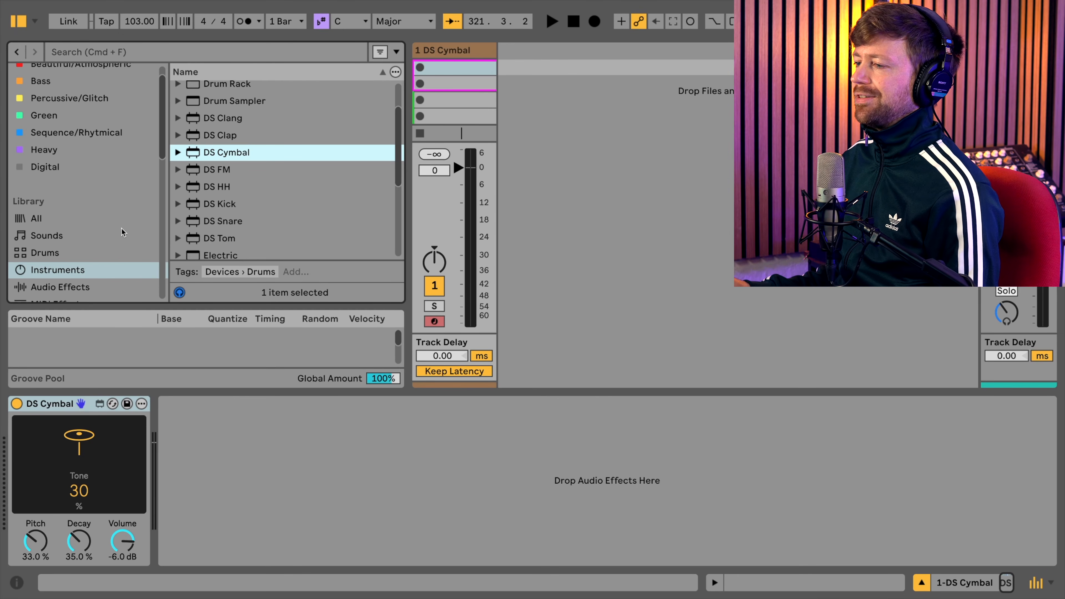
# - Add the Expression Control MIDI effect before DS Cymbal, and hide the browser
pyautogui.scroll(-1, 113, 232)
pyautogui.scroll(-1, 74, 247)
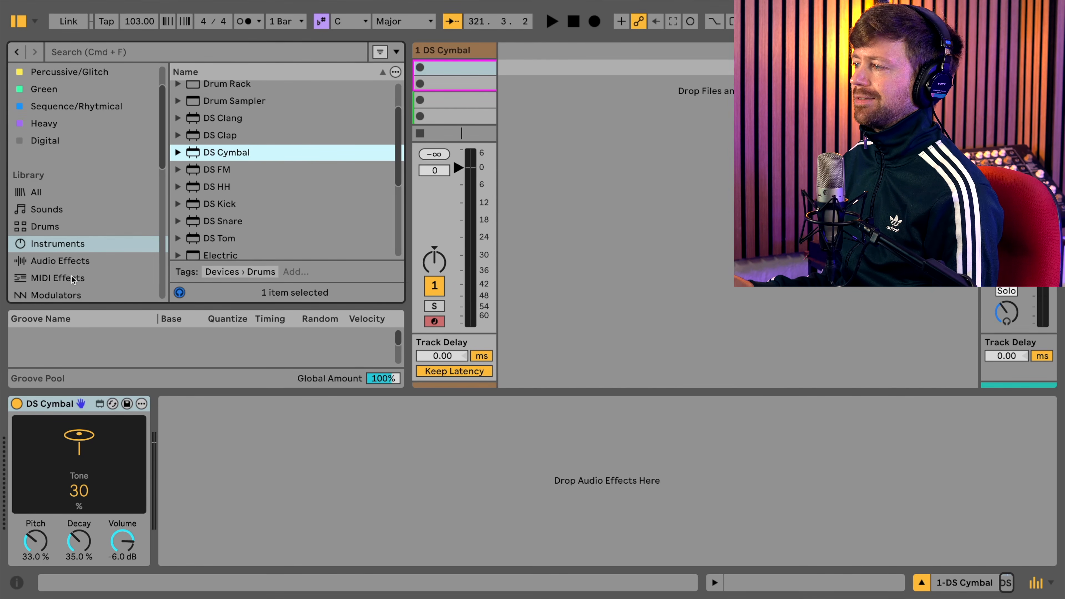
pyautogui.click(62, 279)
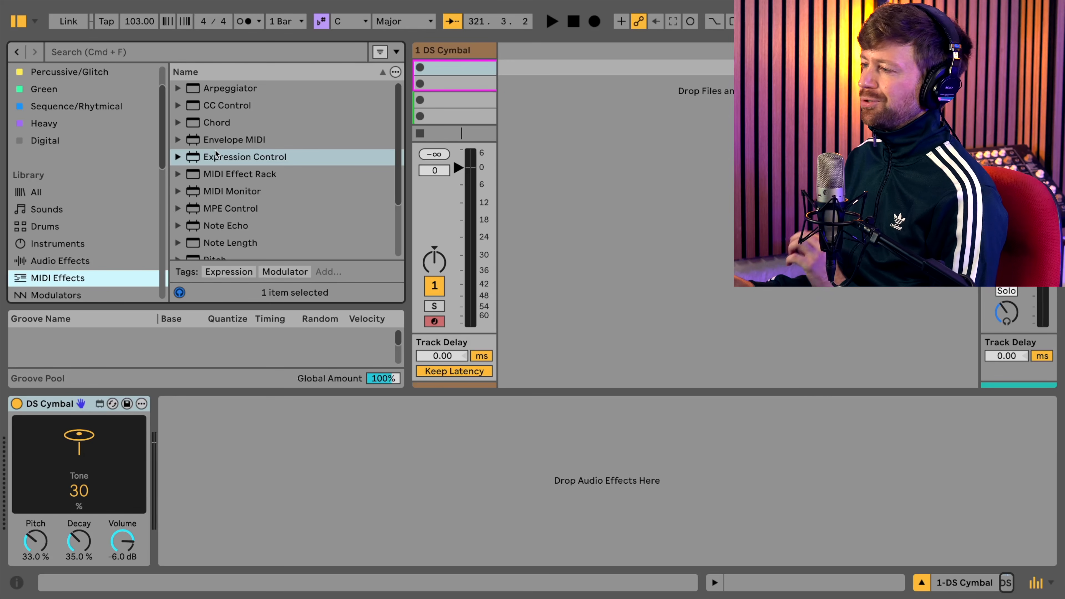
pyautogui.doubleClick(231, 161)
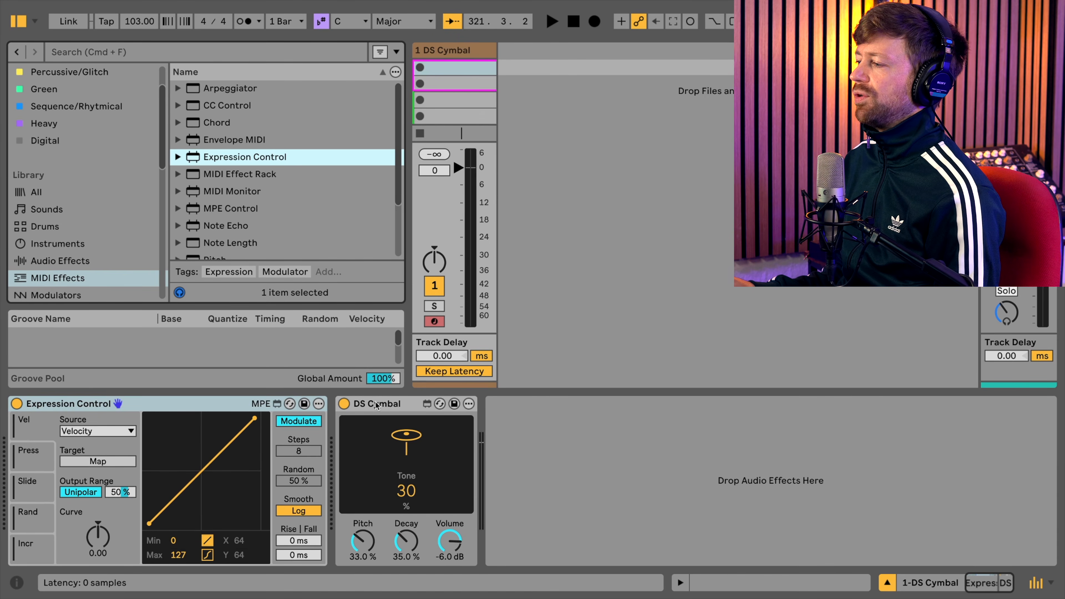
pyautogui.press('super+alt+b')
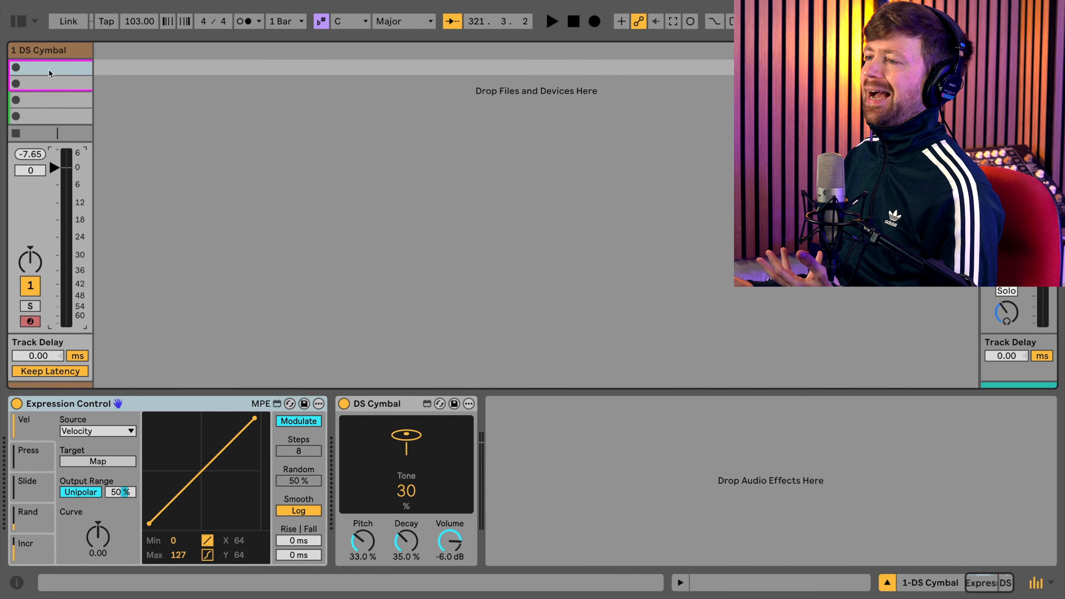
# - Create a one-bar MIDI clip in the first slot and fill it with sixteenth notes on C3
pyautogui.doubleClick(49, 70)
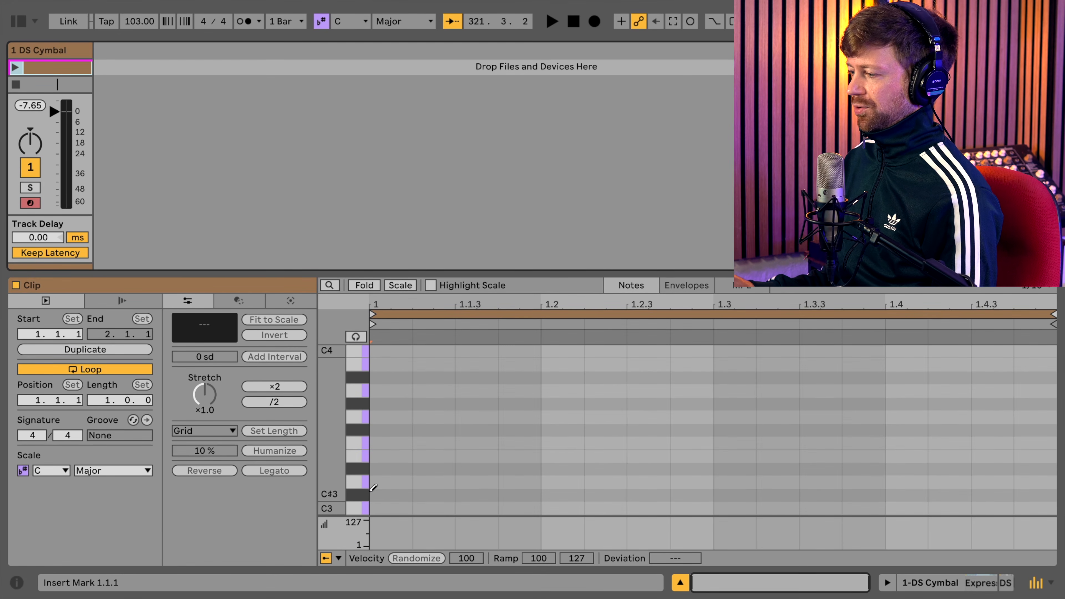
pyautogui.moveTo(381, 509); pyautogui.dragTo(1040, 502)
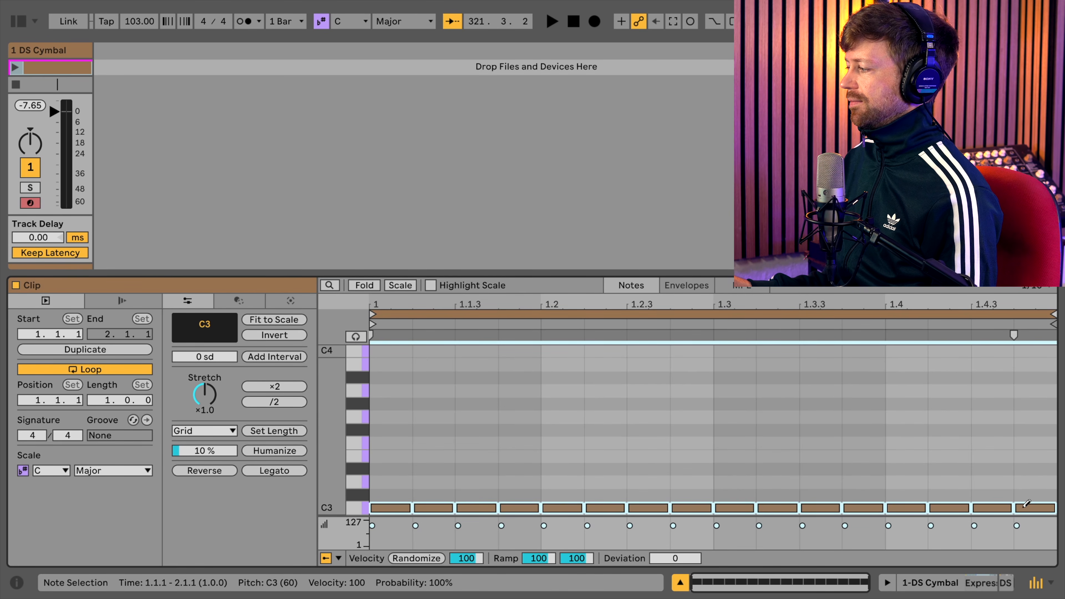
pyautogui.click(45, 56)
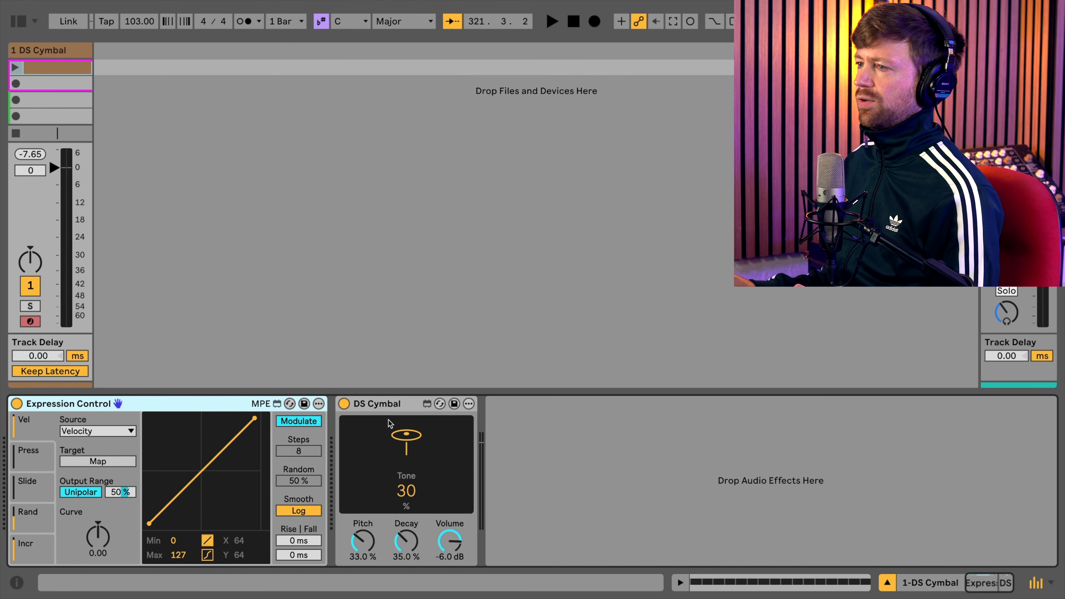
# - Show the Chance lane in the cymbal clip and lower the probability of all notes to 59%
pyautogui.doubleClick(79, 63)
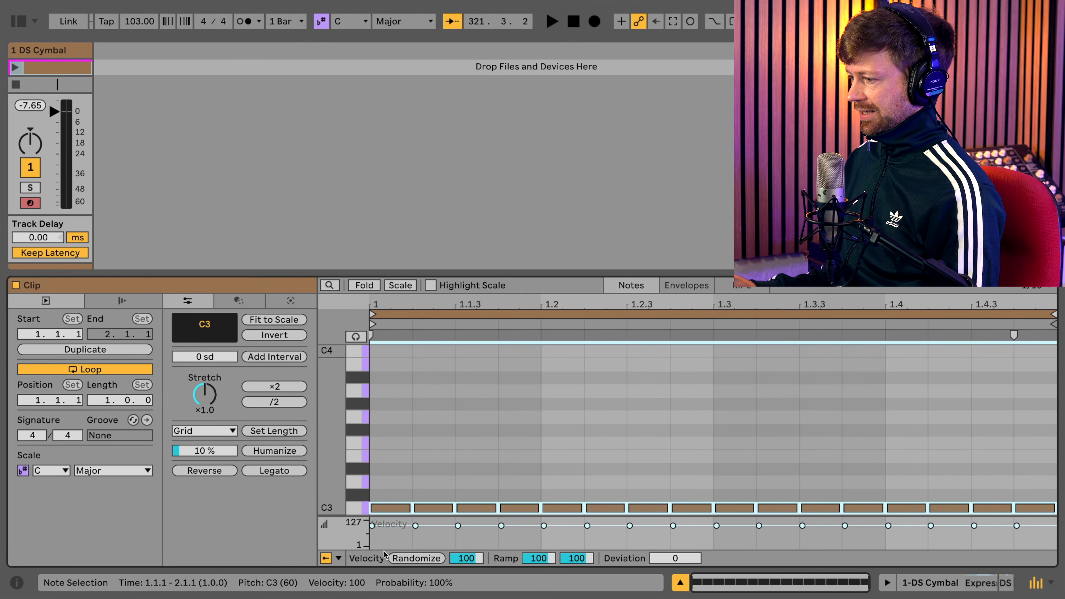
pyautogui.click(338, 558)
pyautogui.click(365, 542)
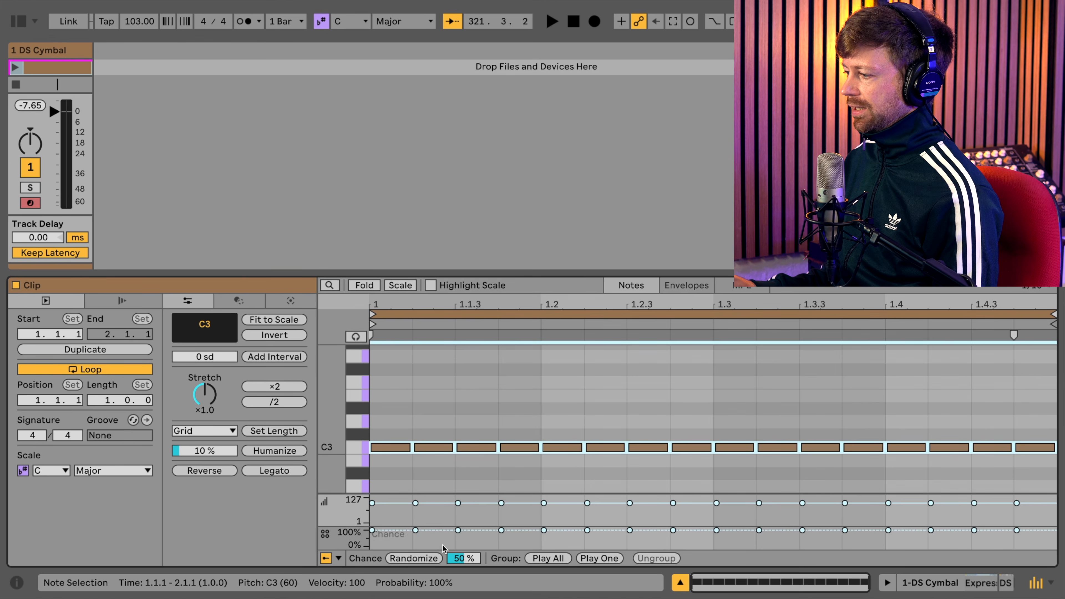
pyautogui.moveTo(416, 532); pyautogui.dragTo(416, 537)
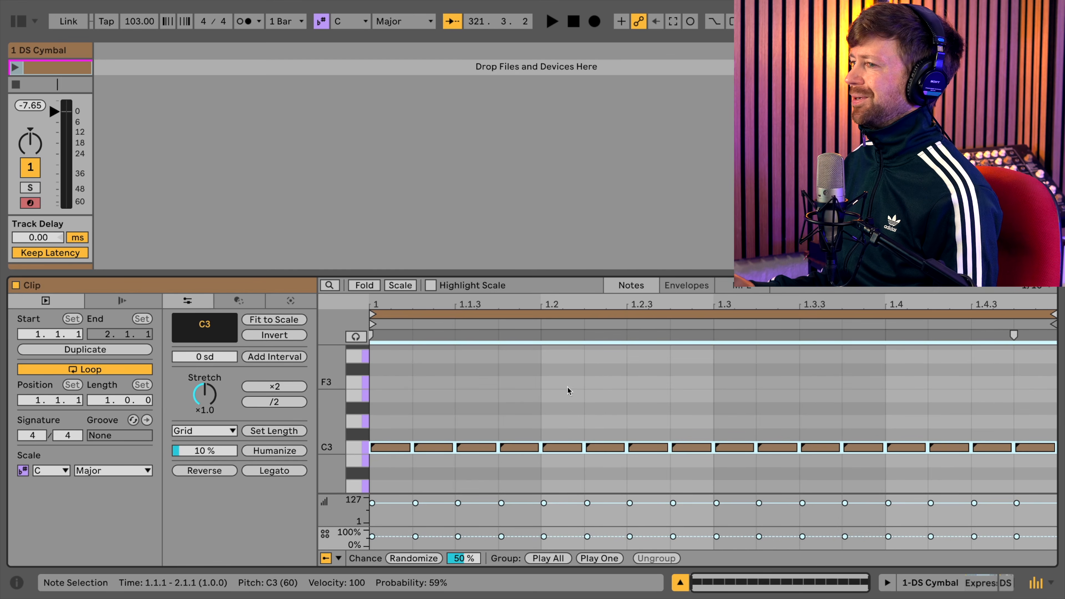
# - Play the cymbal clip and raise the song tempo while the track's devices are shown
pyautogui.click(15, 68)
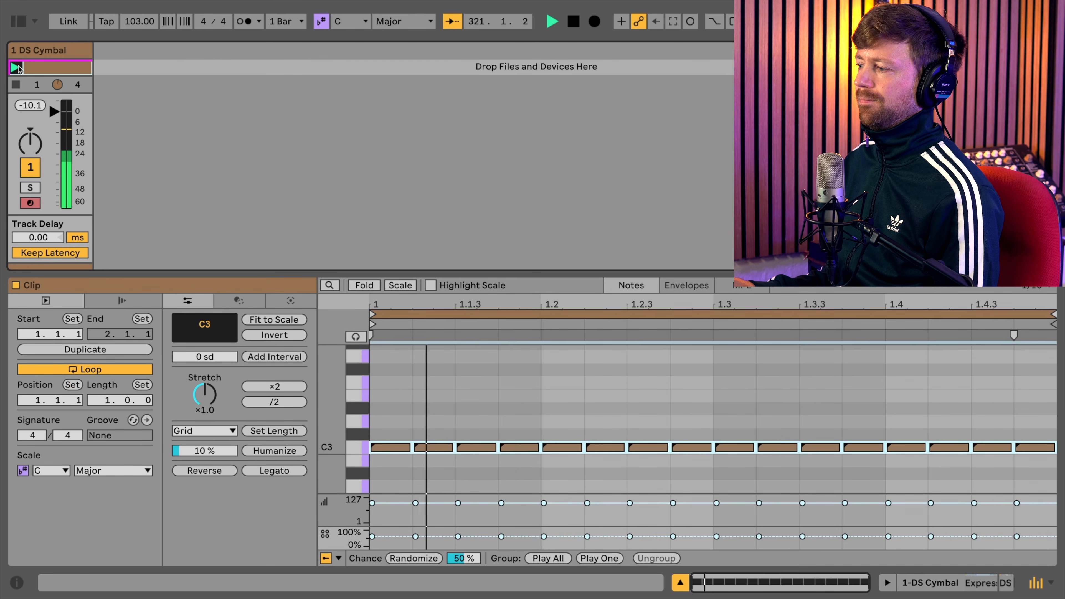
pyautogui.click(31, 52)
pyautogui.doubleClick(30, 52)
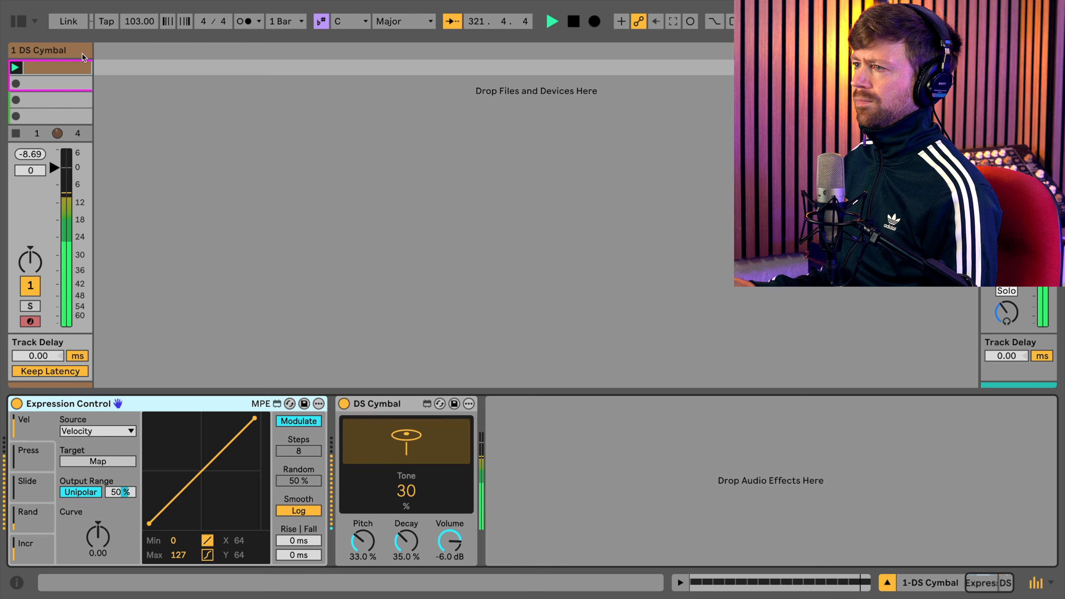
pyautogui.moveTo(140, 25); pyautogui.dragTo(141, 2)
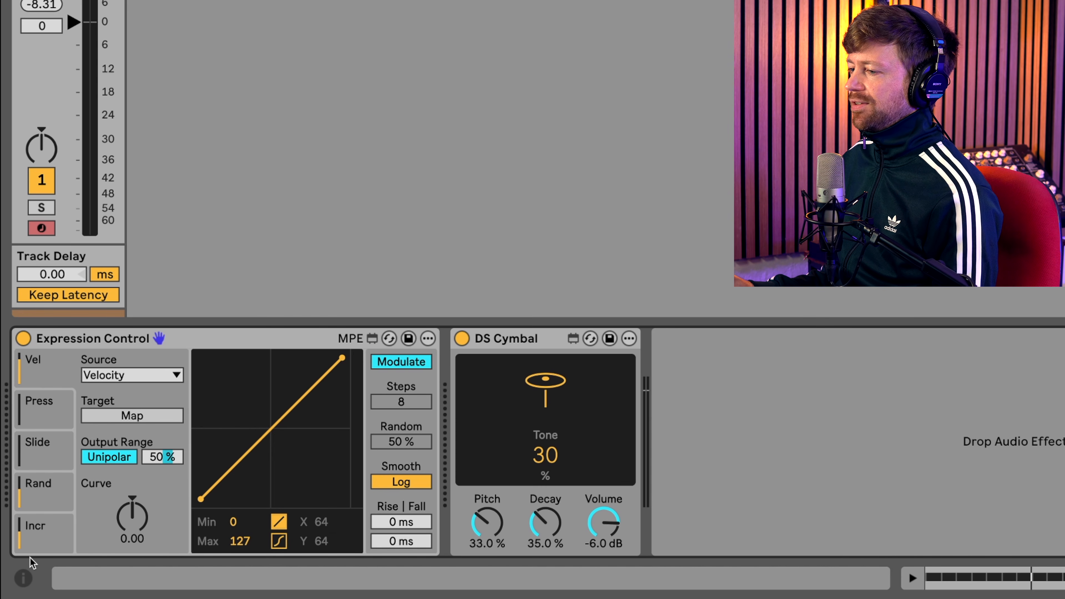
# - Set the first Expression Control slot's source to Random and map it to DS Cymbal's Decay, with Decay lowered to 0%
pyautogui.click(38, 406)
pyautogui.click(38, 449)
pyautogui.click(38, 488)
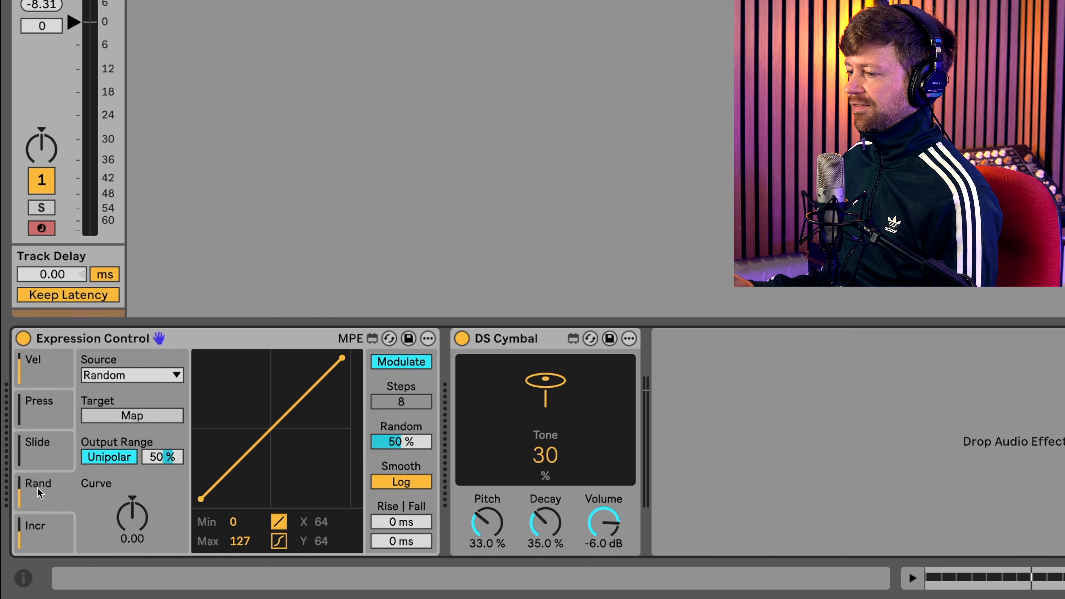
pyautogui.click(39, 530)
pyautogui.click(56, 367)
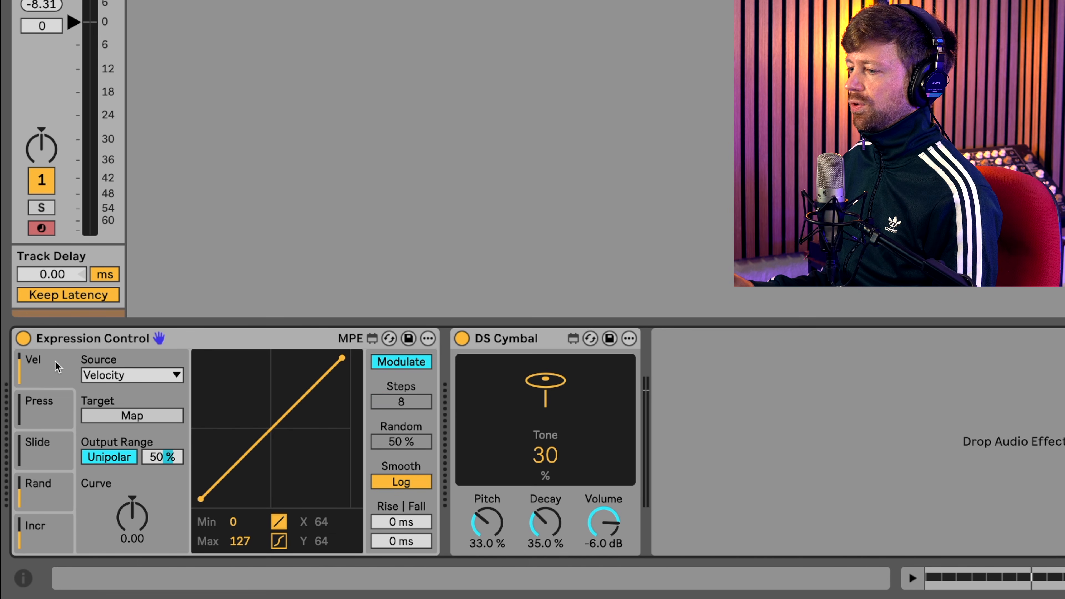
pyautogui.click(138, 376)
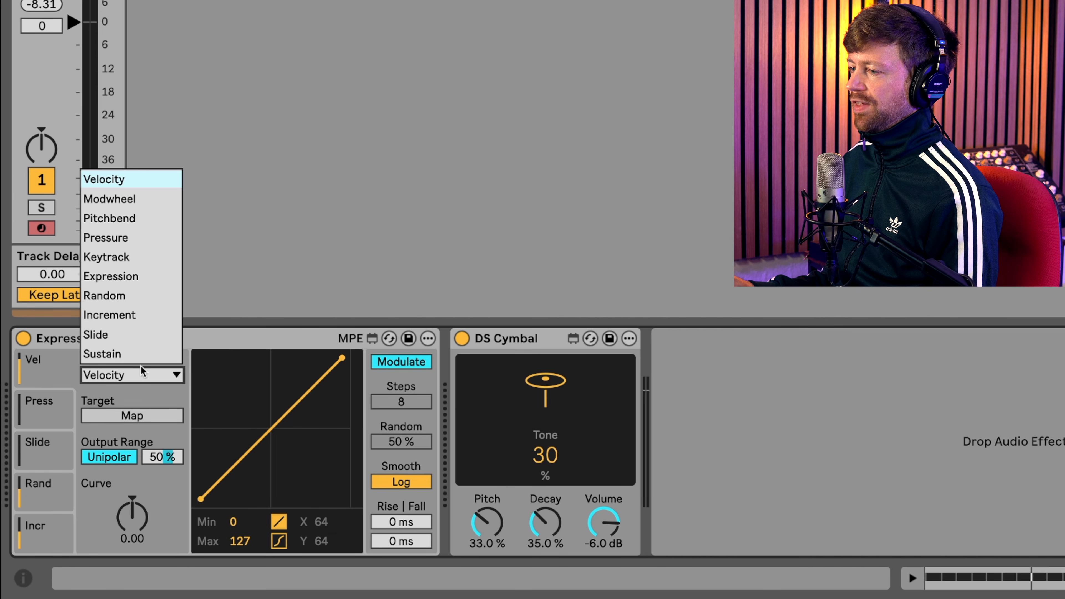
pyautogui.click(122, 299)
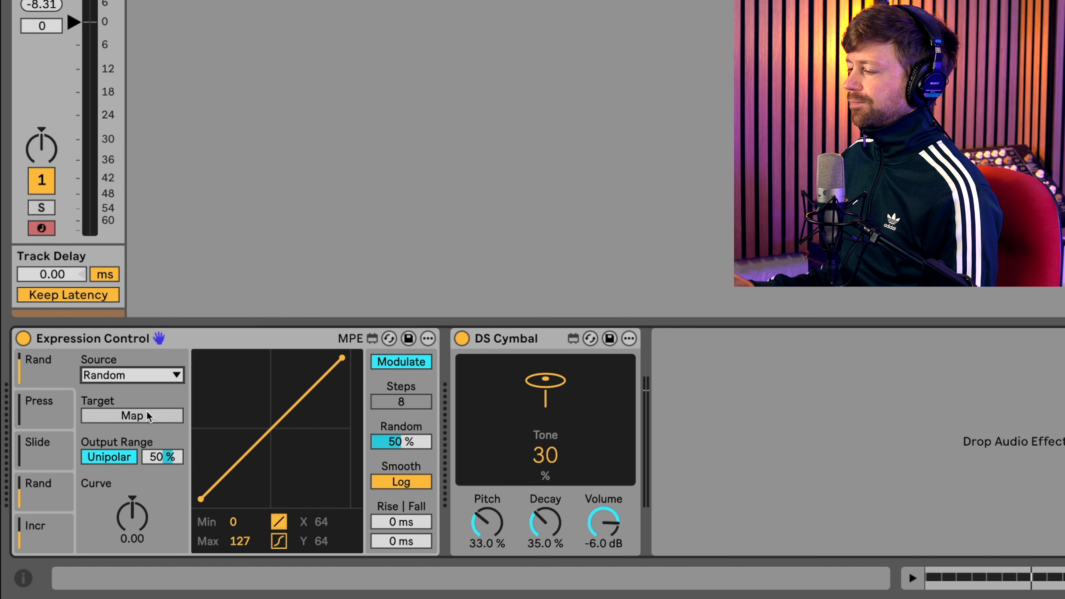
pyautogui.click(137, 413)
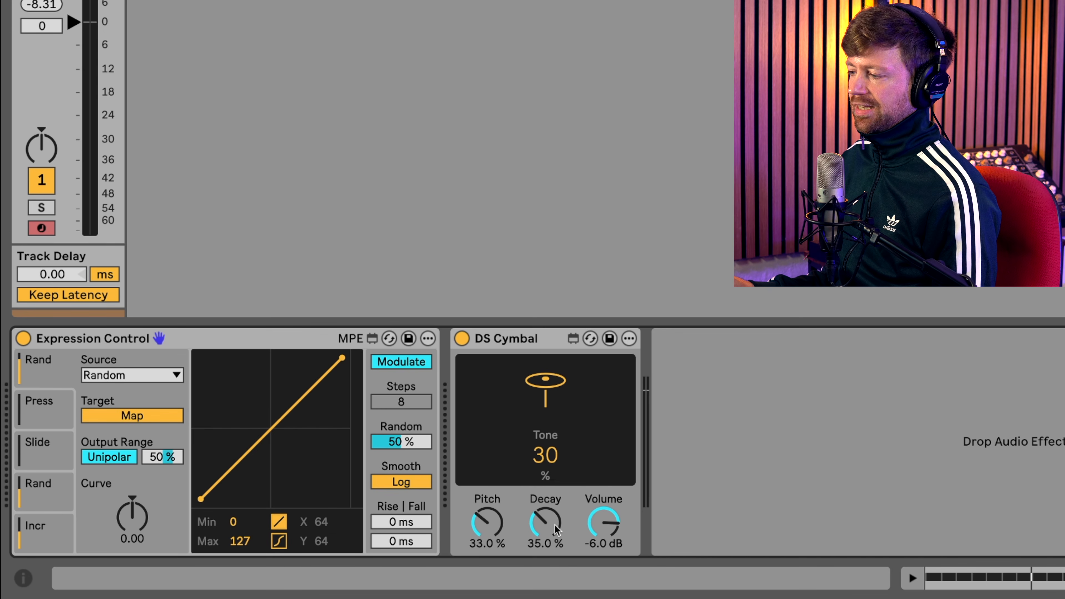
pyautogui.click(538, 523)
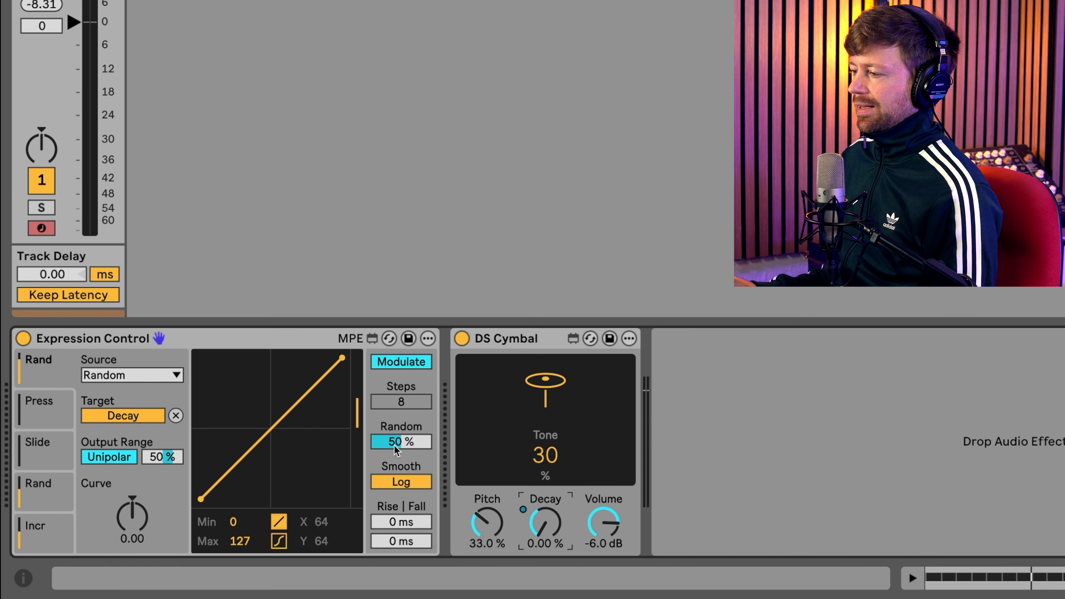
# - Set the Decay modulation's Random amount to 100% and its output range to 0%
pyautogui.moveTo(407, 447); pyautogui.dragTo(407, 411)
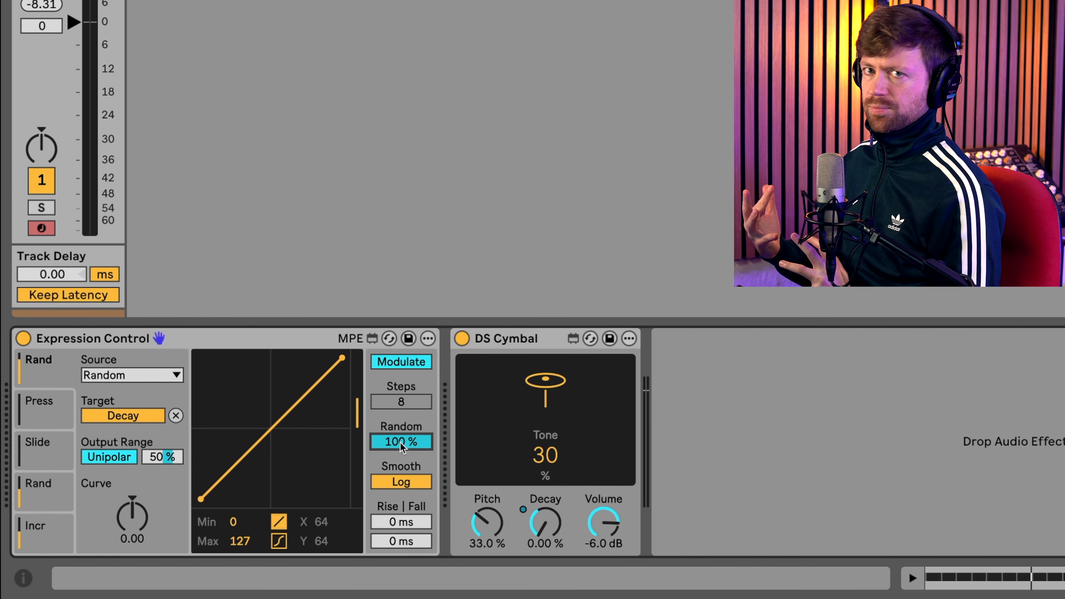
pyautogui.moveTo(176, 460); pyautogui.dragTo(176, 523)
pyautogui.moveTo(176, 458); pyautogui.dragTo(175, 397)
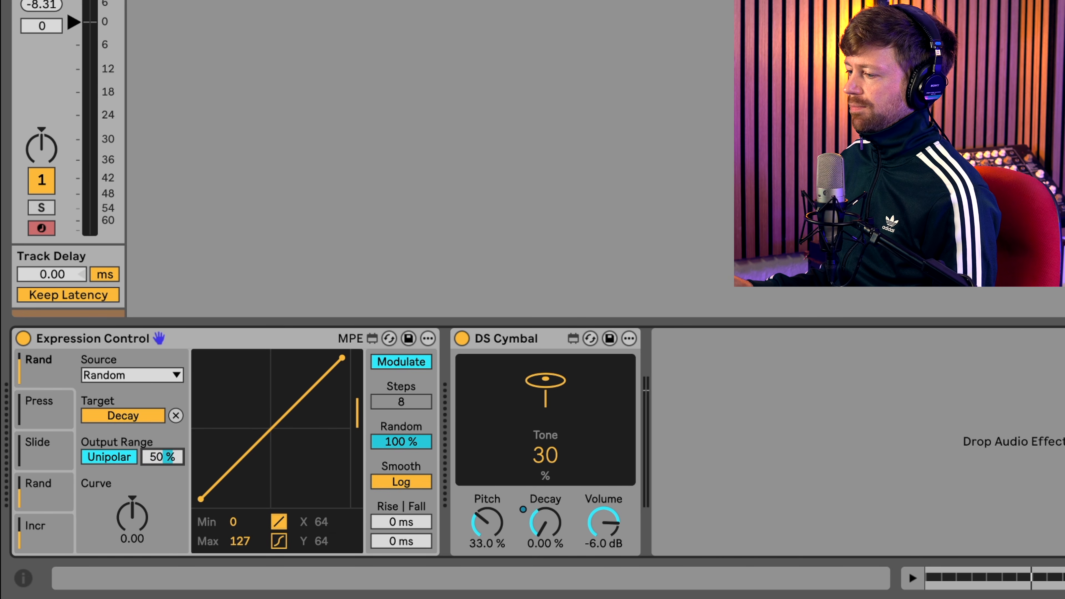
pyautogui.write('0')
pyautogui.press('Return')
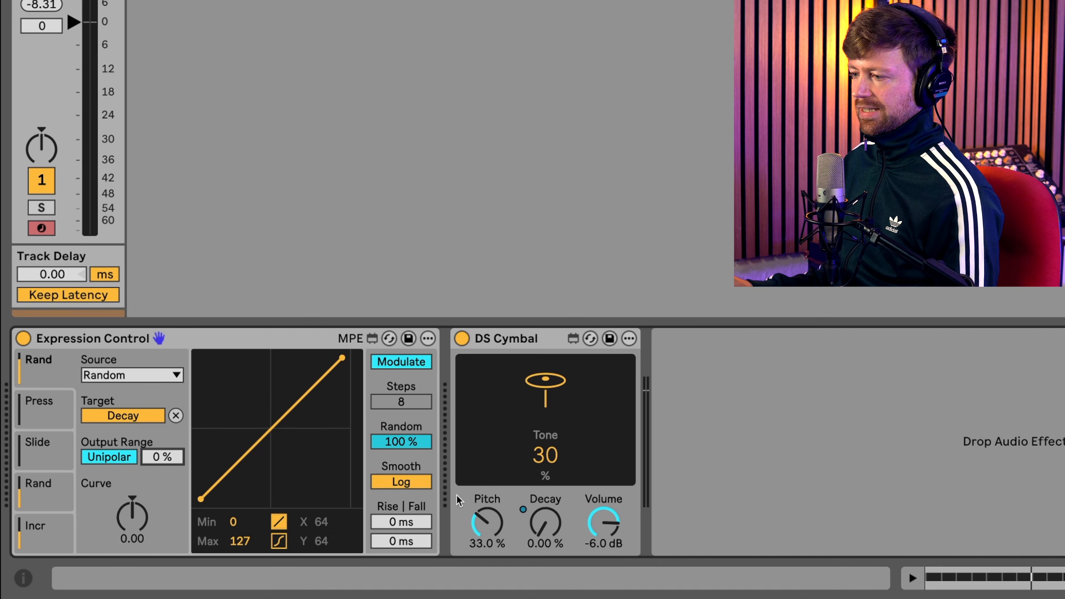
# - Start playback and raise the Decay modulation's output range to 28%
pyautogui.press('space')
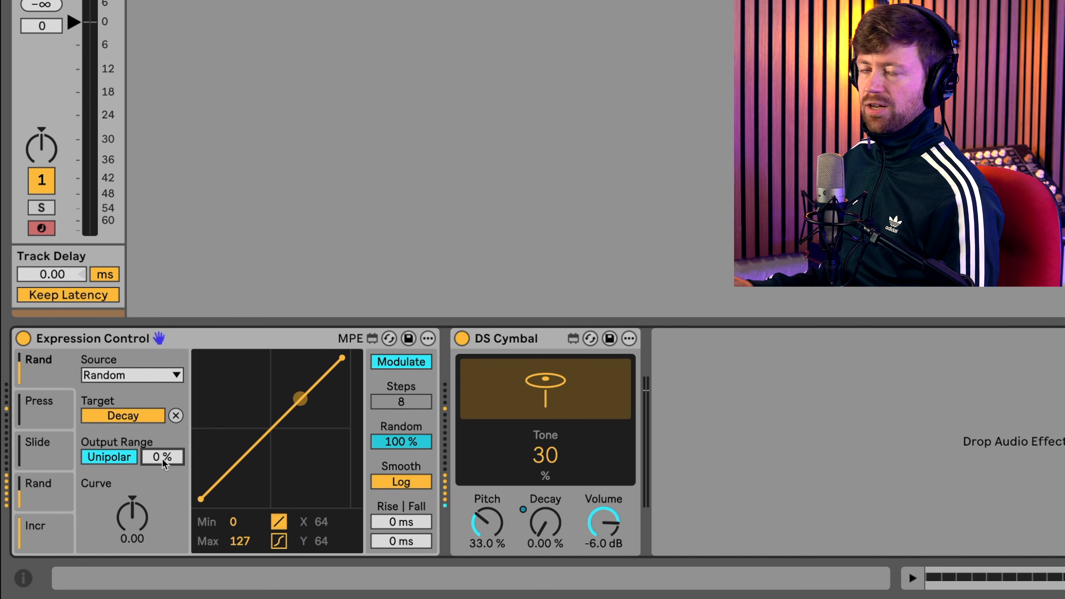
pyautogui.moveTo(163, 457); pyautogui.dragTo(162, 422)
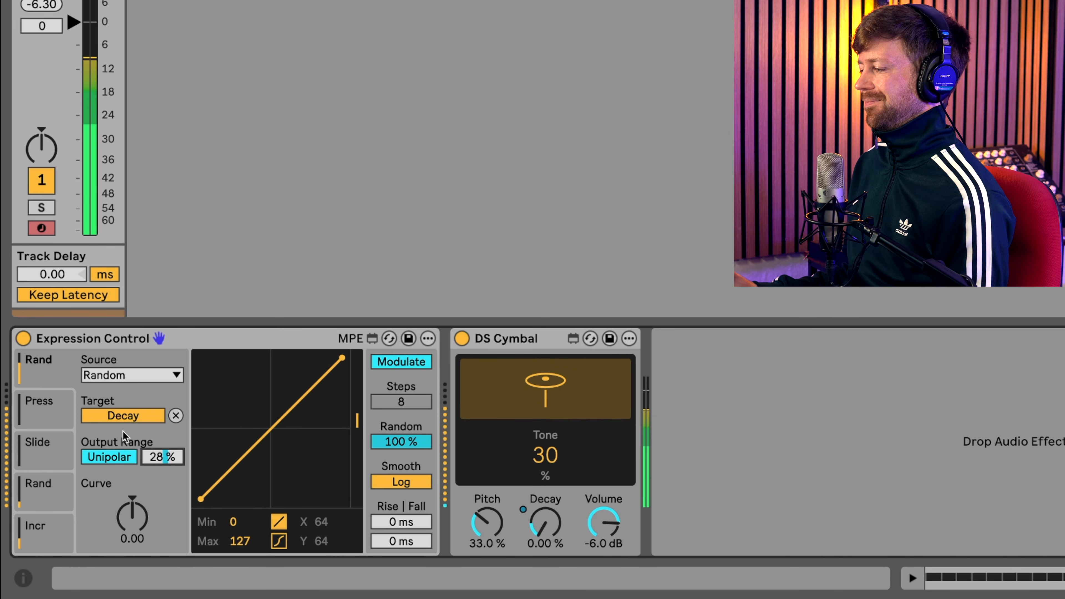
pyautogui.click(45, 372)
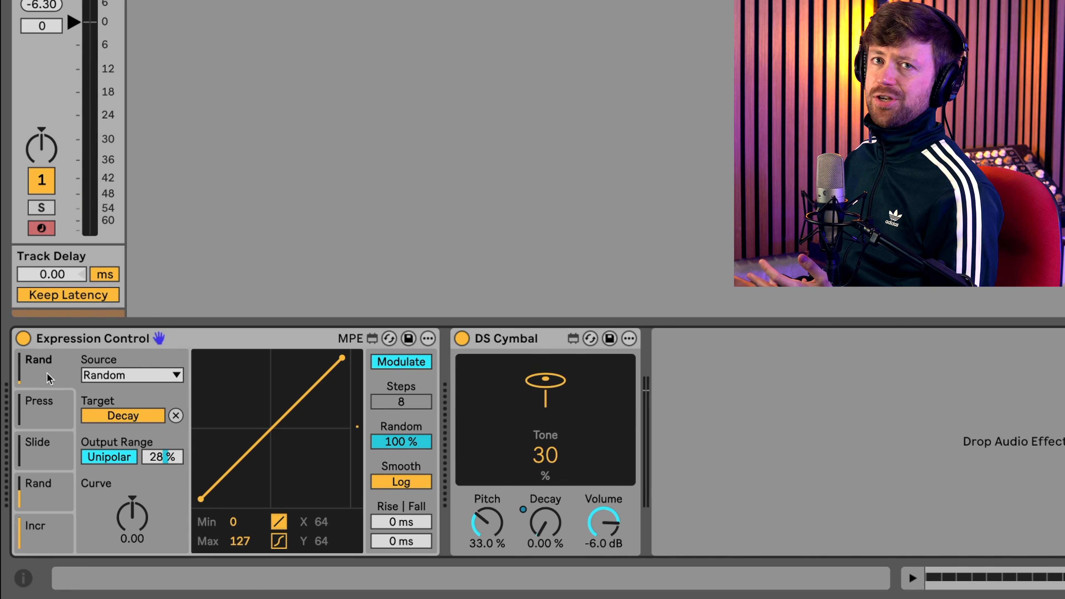
# - Change the second Expression Control slot's source to Random and map it to DS Cymbal's Tone
pyautogui.click(54, 418)
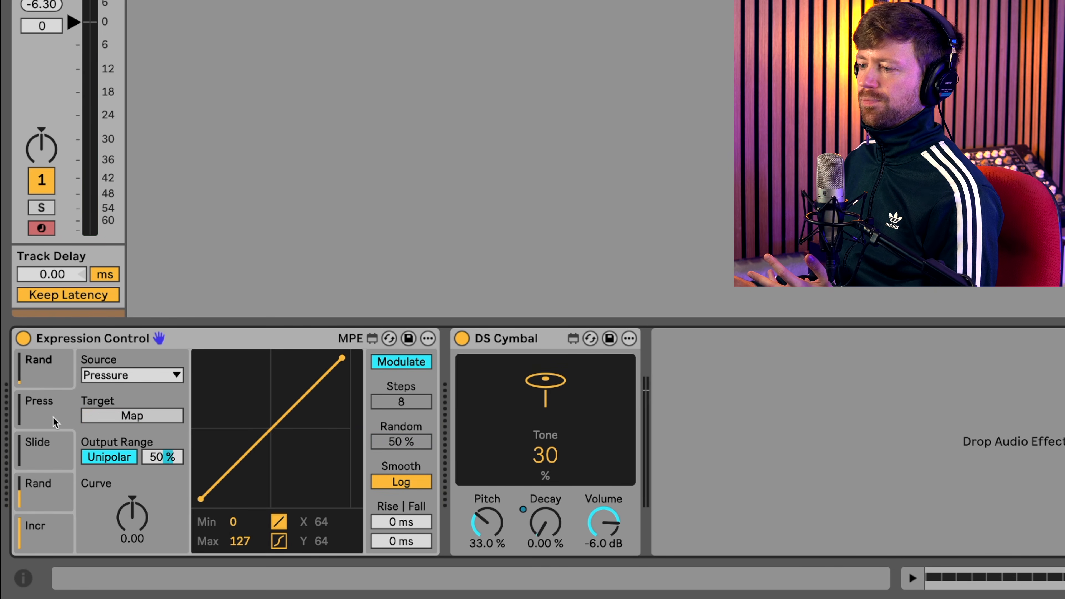
pyautogui.click(142, 380)
pyautogui.click(118, 297)
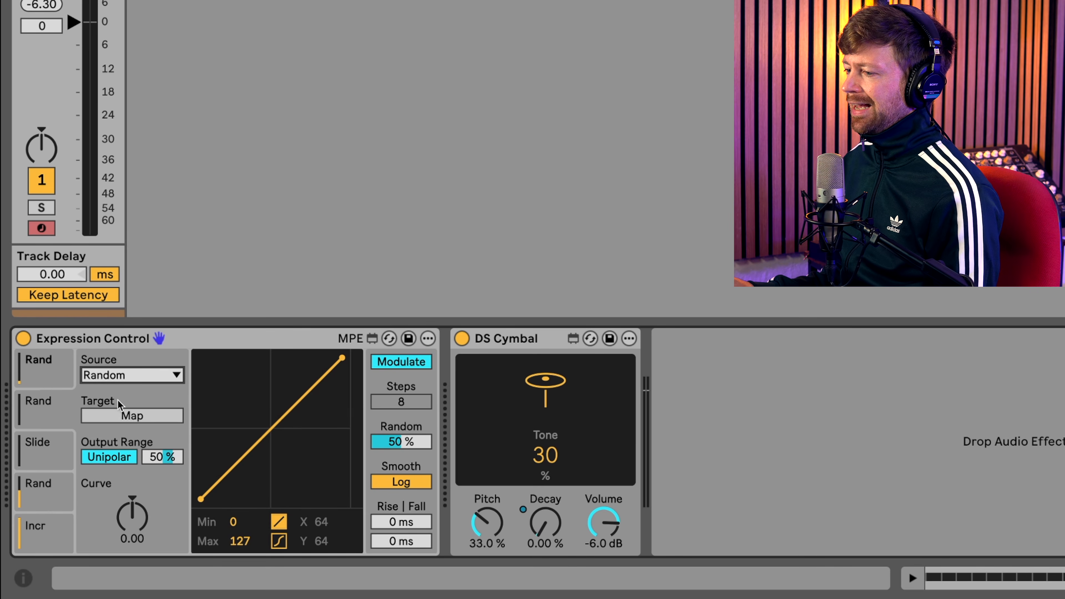
pyautogui.click(545, 460)
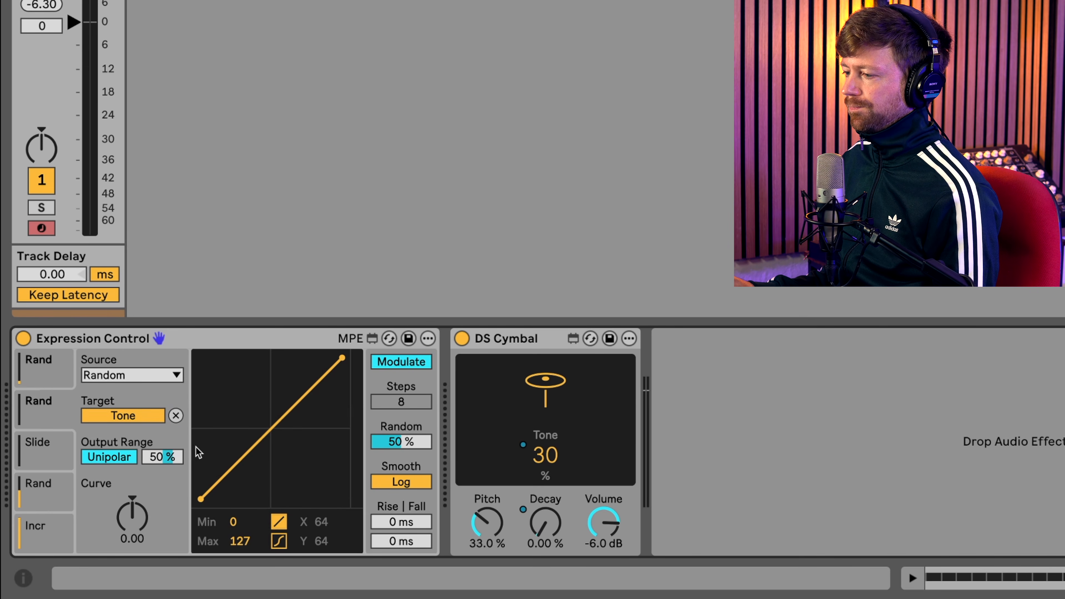
# - Set the Tone modulation's Random amount to 100% and output range to 4%, with DS Cymbal's Tone at 0%
pyautogui.moveTo(378, 443); pyautogui.dragTo(377, 401)
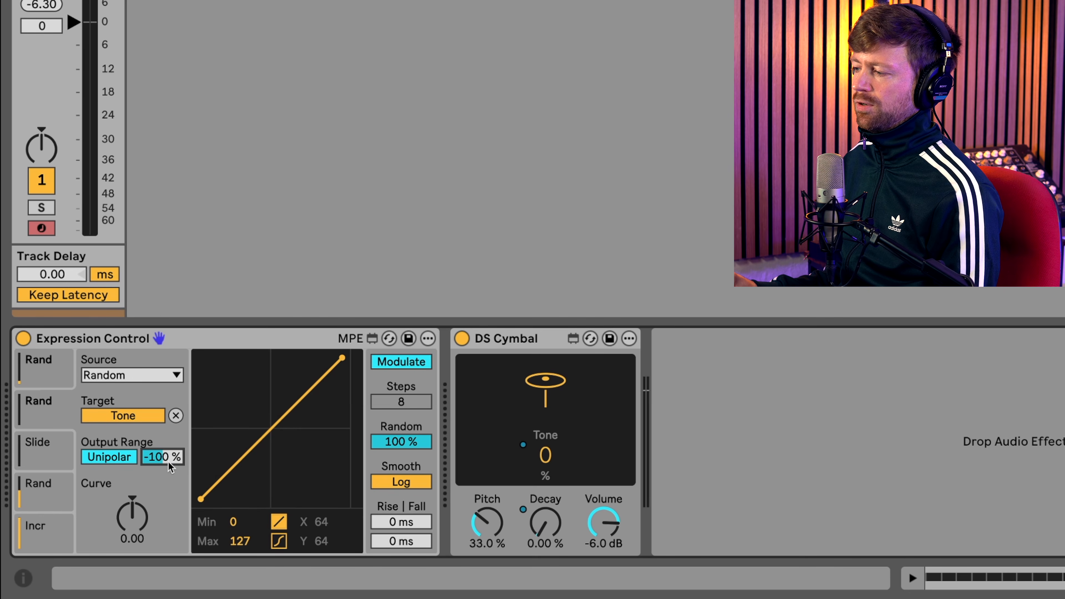
pyautogui.moveTo(161, 457); pyautogui.dragTo(162, 457)
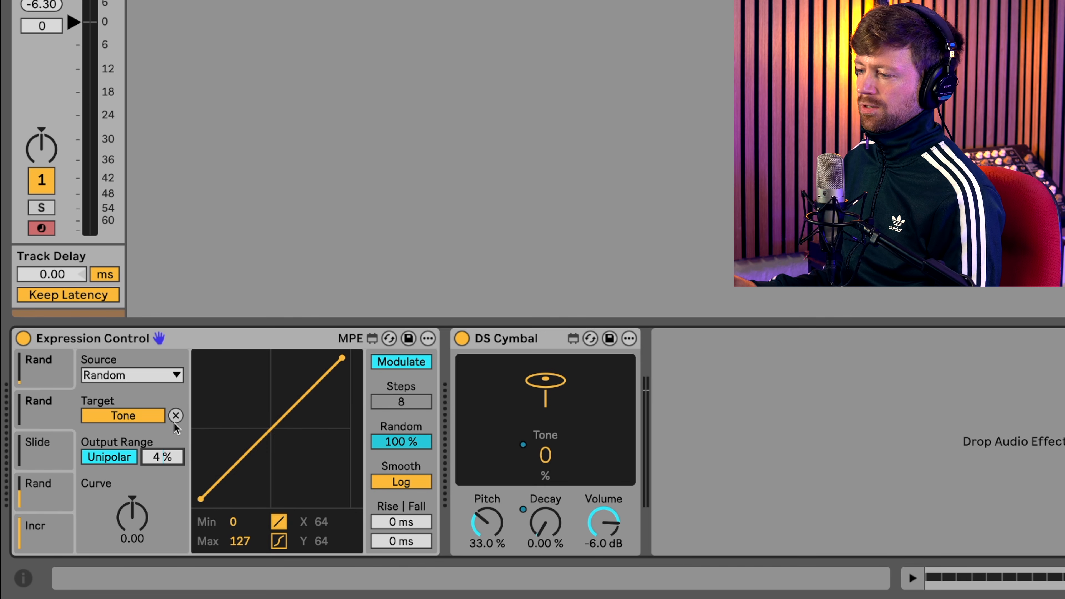
# - Raise the Tone modulation's output range to 84%, and map the third Expression Control slot, with source Random, to DS Cymbal's Pitch
pyautogui.moveTo(165, 460); pyautogui.dragTo(166, 427)
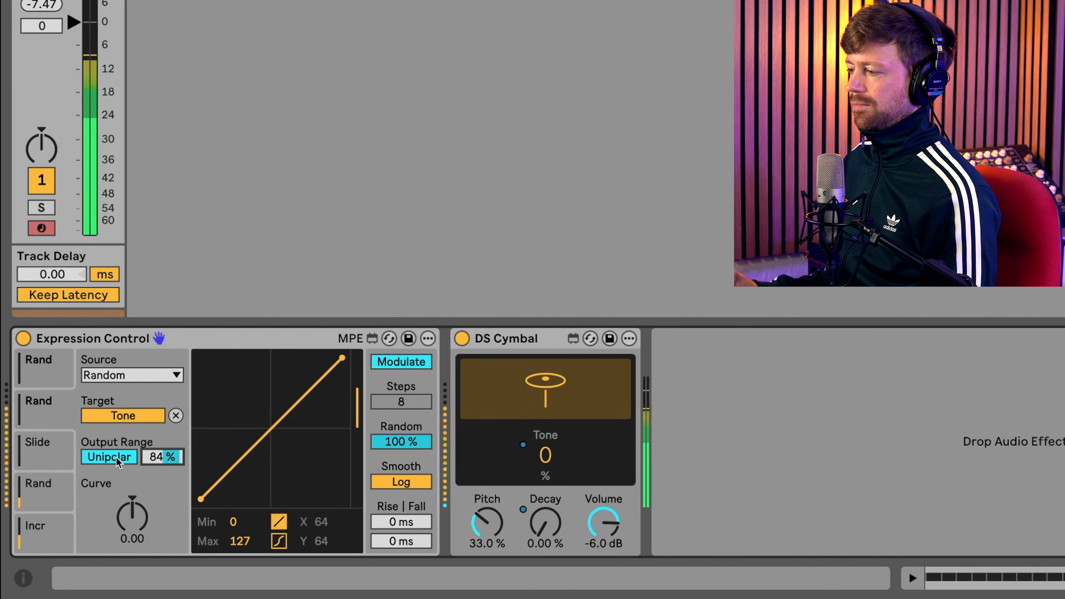
pyautogui.click(40, 448)
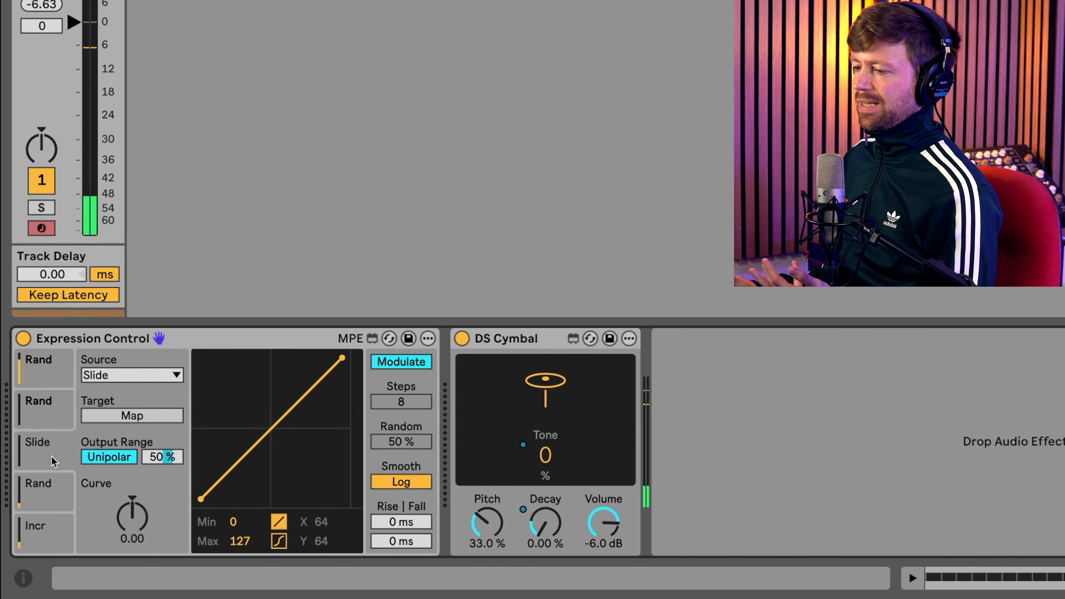
pyautogui.click(135, 377)
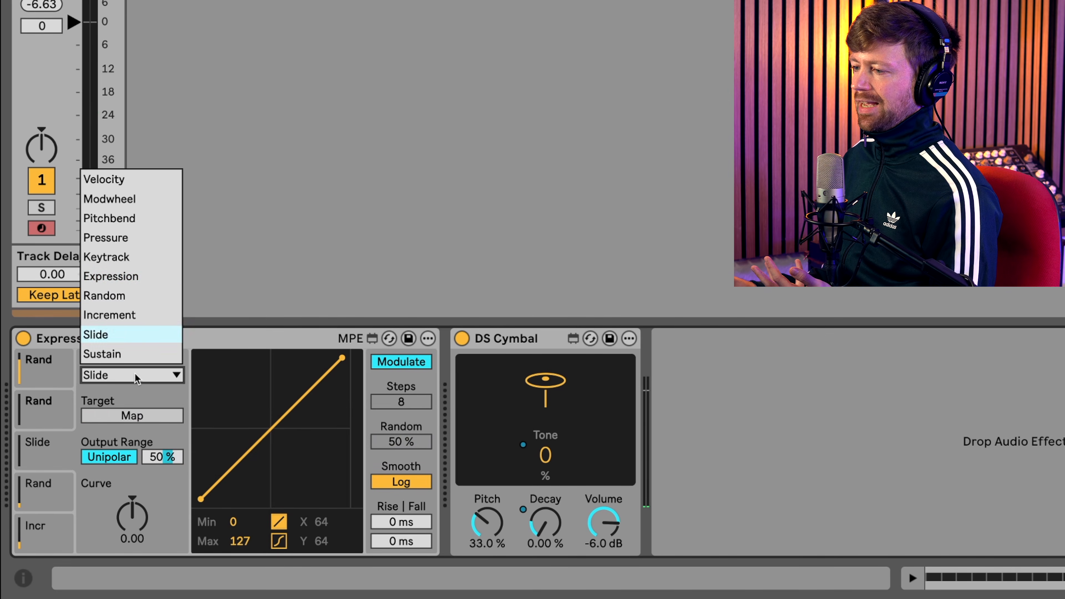
pyautogui.click(115, 296)
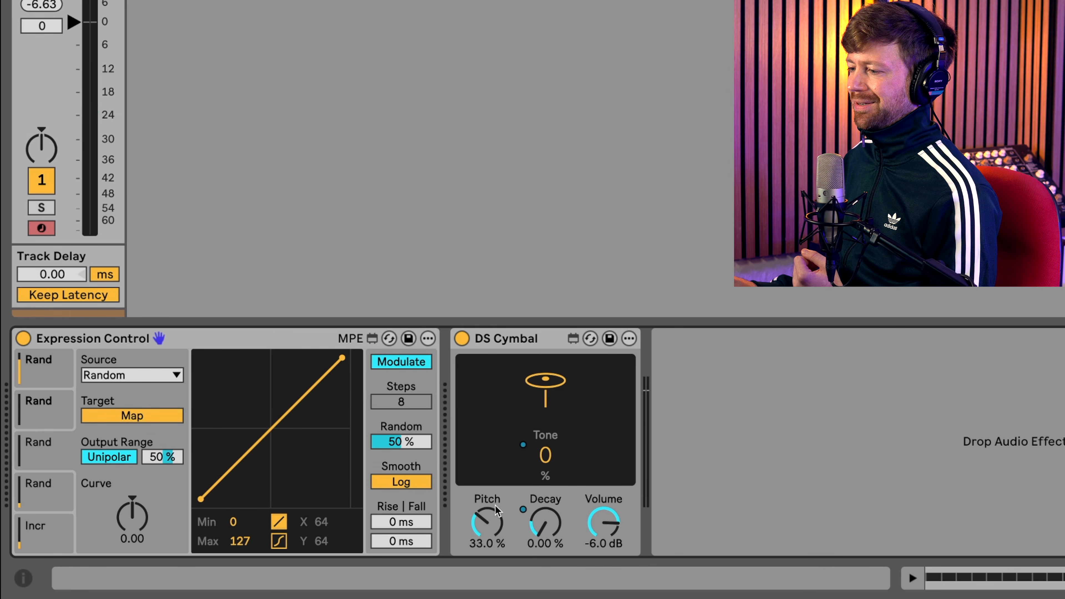
pyautogui.click(492, 512)
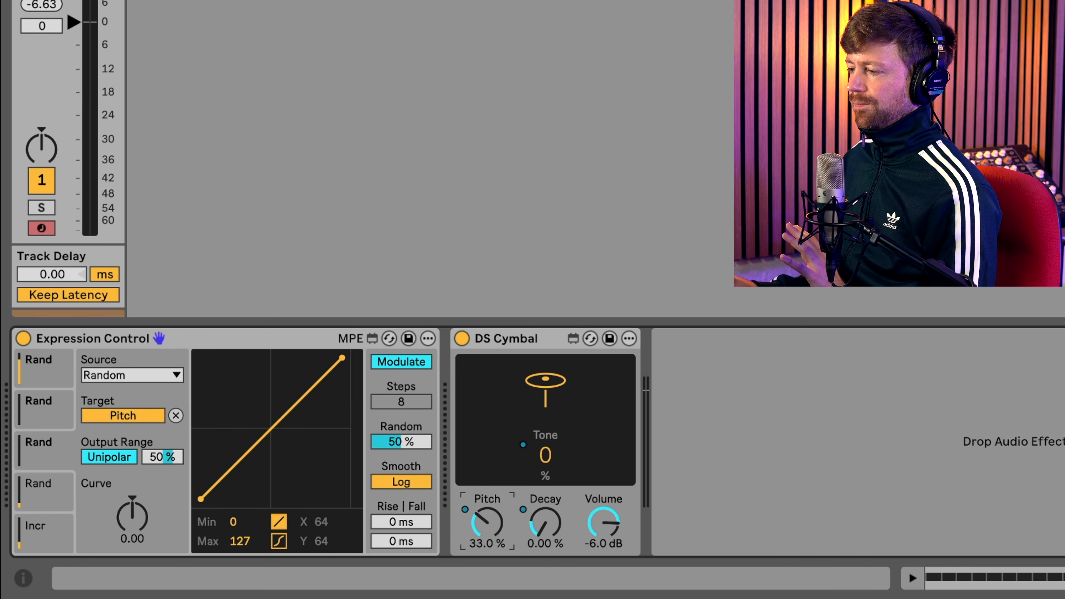
# - Set the Pitch modulation's Random amount to 100% and output range to 79%, with DS Cymbal's Pitch at 11.7%
pyautogui.moveTo(400, 444); pyautogui.dragTo(398, 413)
pyautogui.click(164, 457)
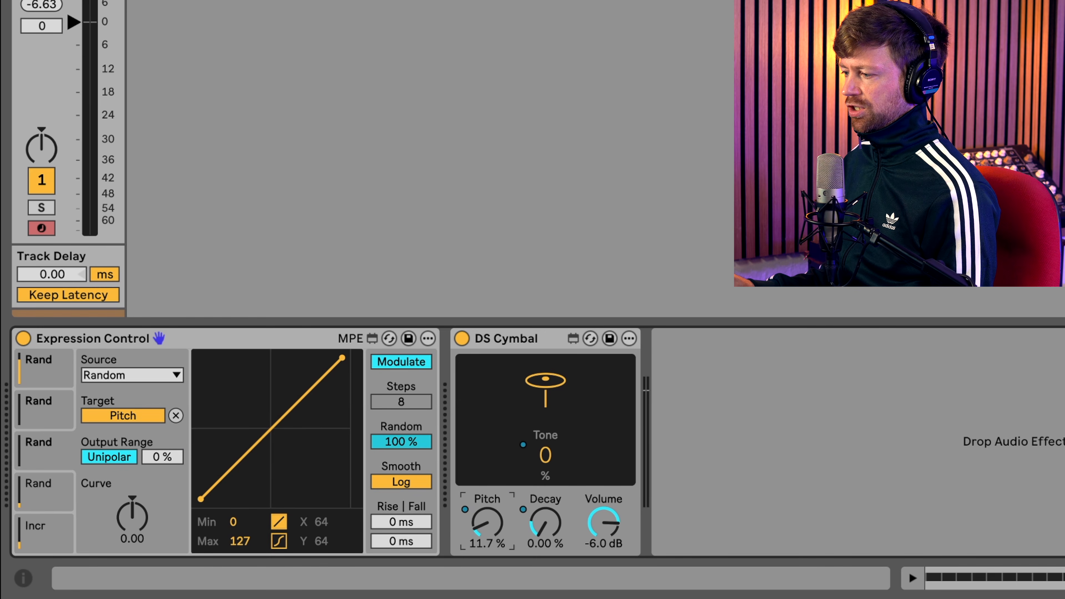
pyautogui.moveTo(163, 456); pyautogui.dragTo(163, 424)
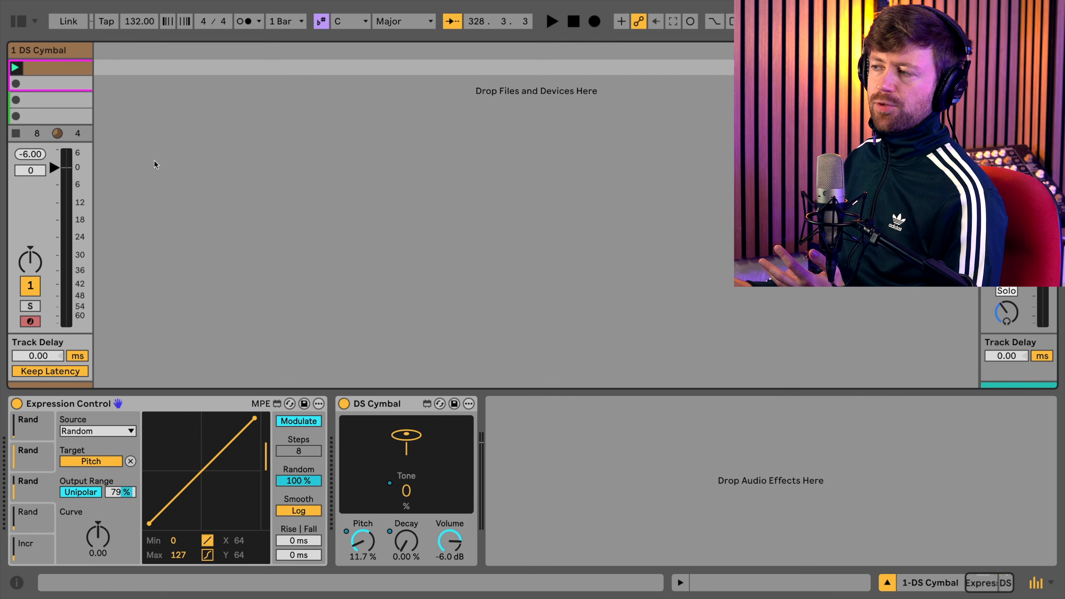
# - Insert a new MIDI track and load the Expression Control MIDI effect onto it
pyautogui.rightClick(128, 75)
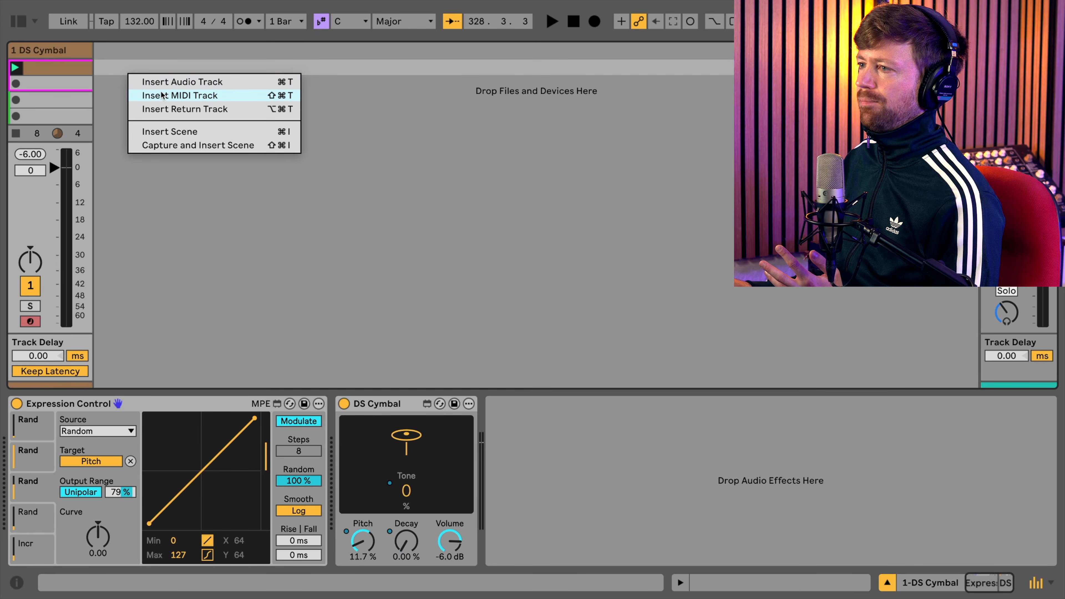
pyautogui.click(161, 95)
pyautogui.click(19, 21)
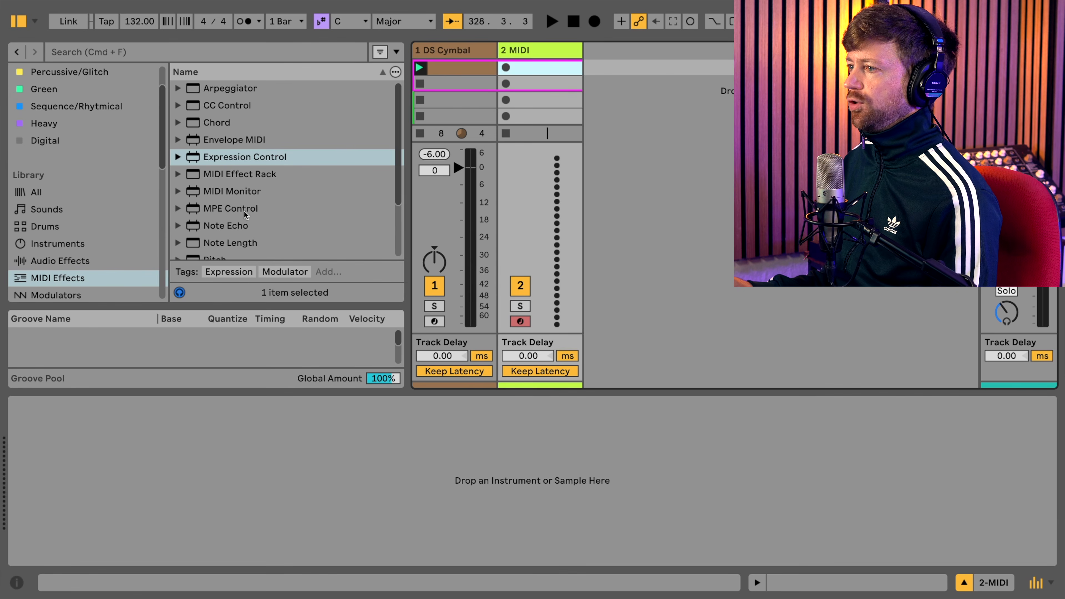
pyautogui.doubleClick(237, 157)
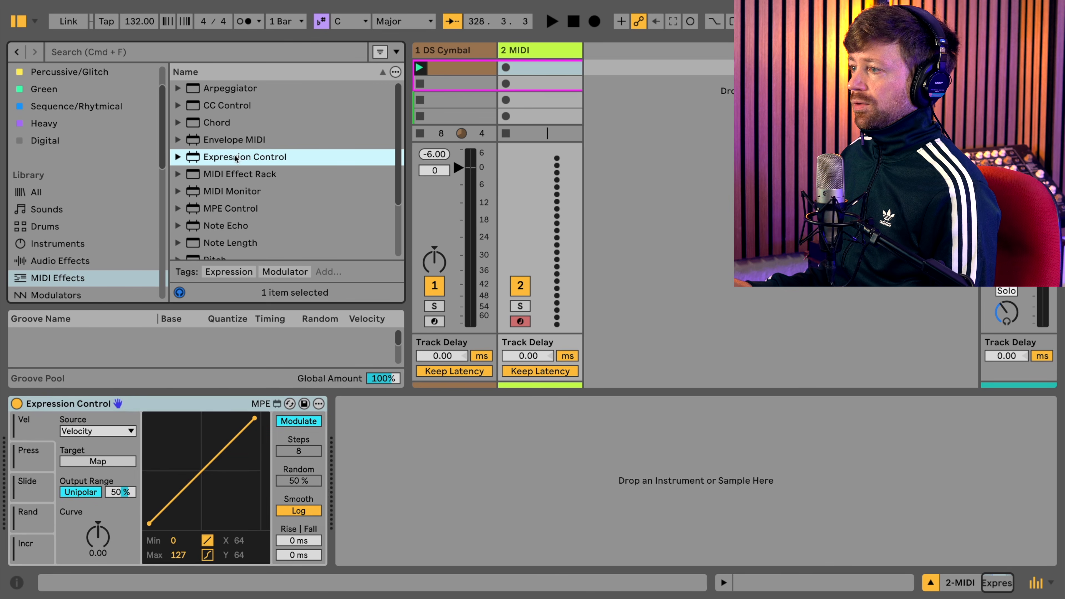
# - Load the DS Kick instrument after Expression Control on the second track and hide the browser
pyautogui.scroll(-1, 86, 262)
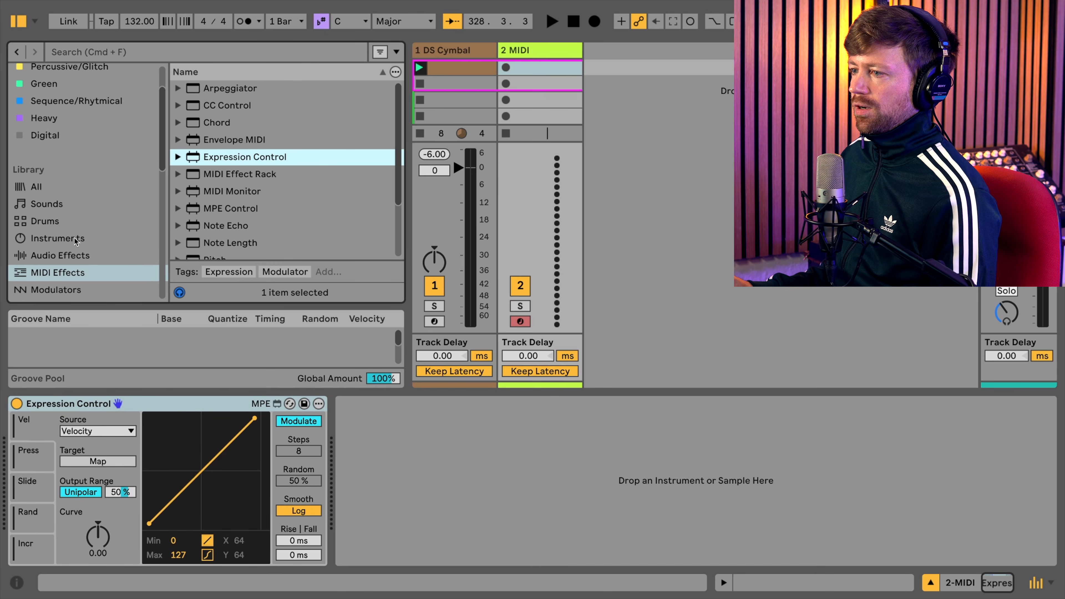
pyautogui.click(75, 238)
pyautogui.scroll(-1, 214, 223)
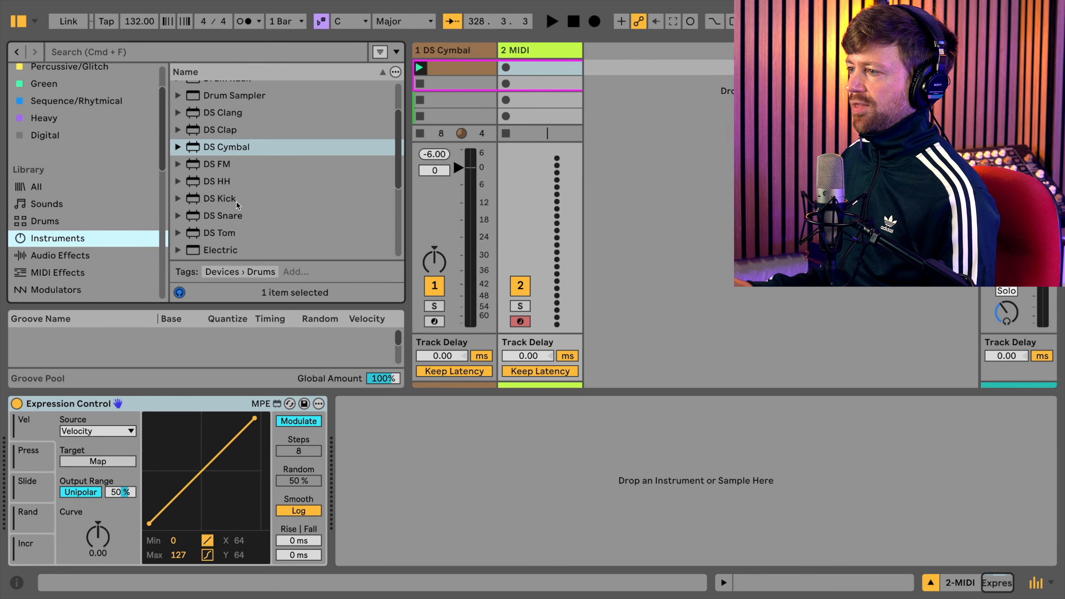
pyautogui.doubleClick(222, 198)
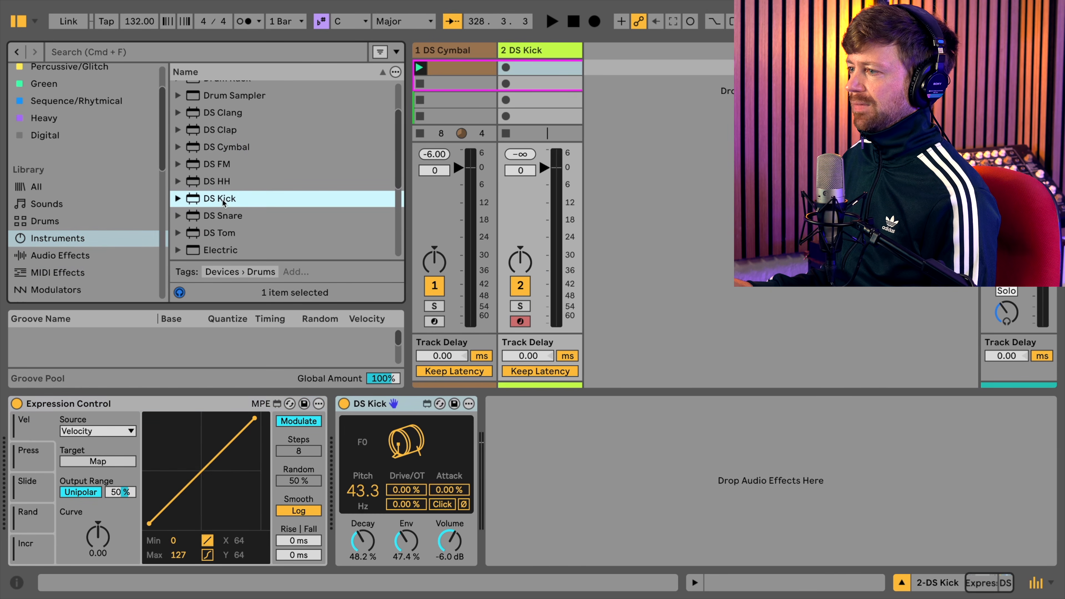
pyautogui.click(19, 22)
# - Create a one-bar clip on the DS Kick track and fill it with sixteenth notes on C3
pyautogui.doubleClick(134, 67)
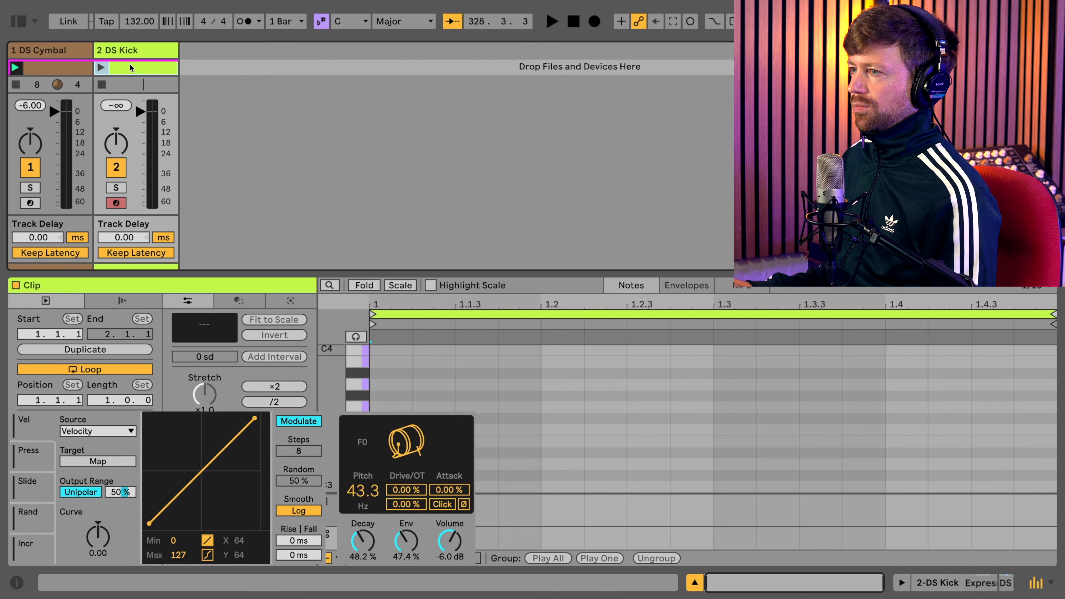
pyautogui.moveTo(392, 482); pyautogui.dragTo(1042, 481)
pyautogui.press('b')
pyautogui.click(436, 455)
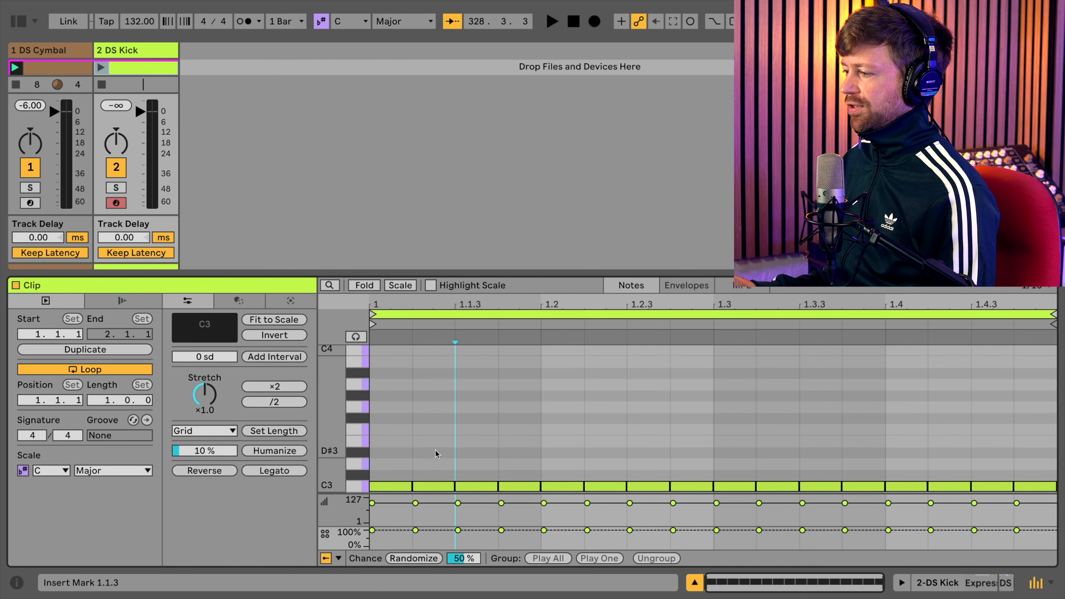
# - Lower the chance of every C3 note after the first to about 40% and launch the kick clip
pyautogui.scroll(-3, 438, 449)
pyautogui.moveTo(435, 467); pyautogui.dragTo(1062, 412)
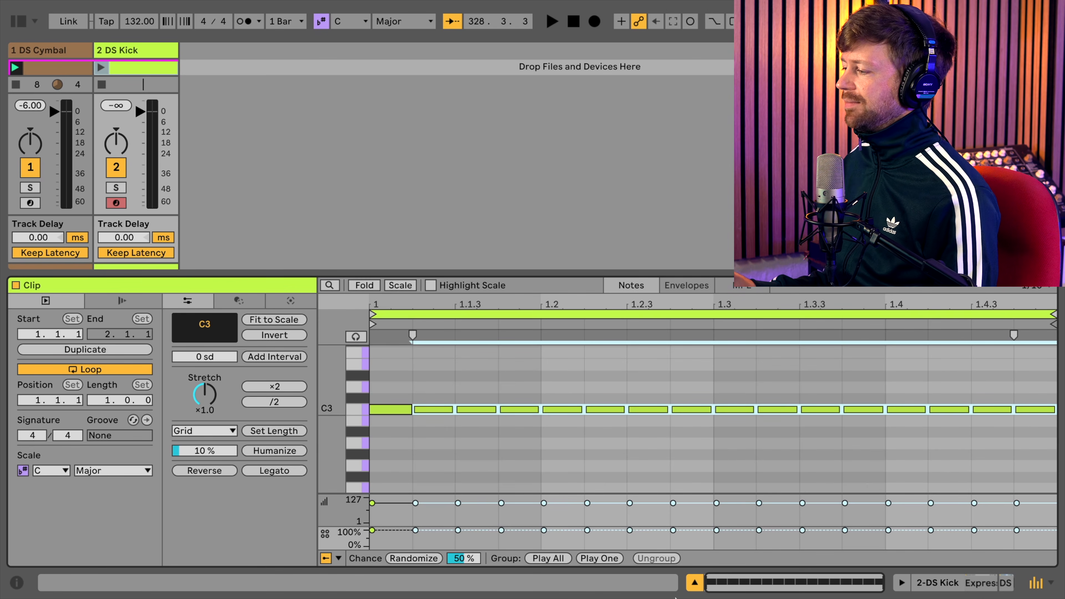
pyautogui.moveTo(458, 530); pyautogui.dragTo(458, 540)
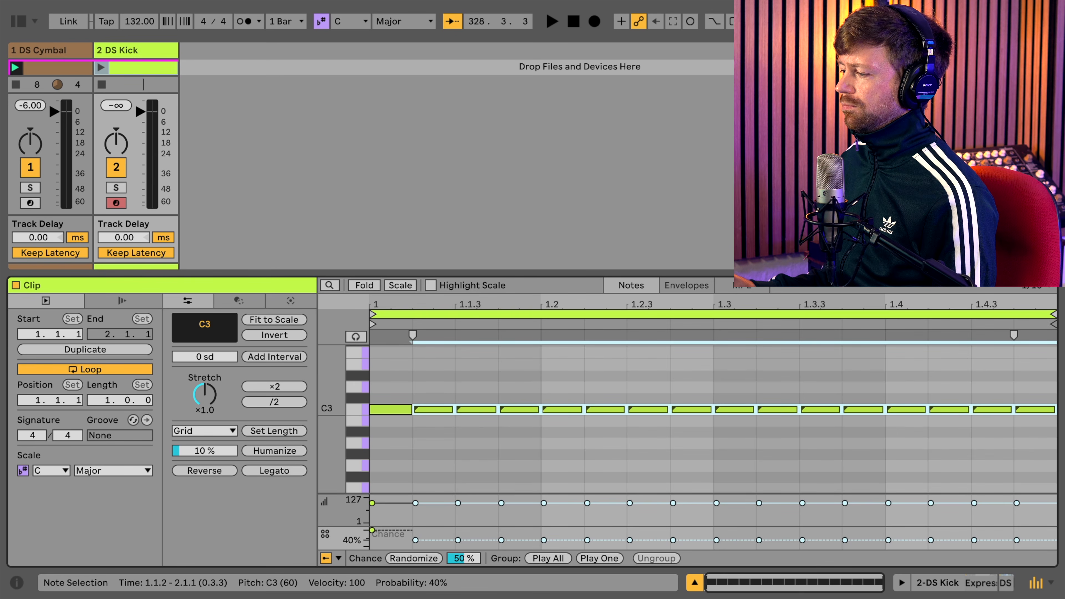
pyautogui.moveTo(458, 540); pyautogui.dragTo(458, 541)
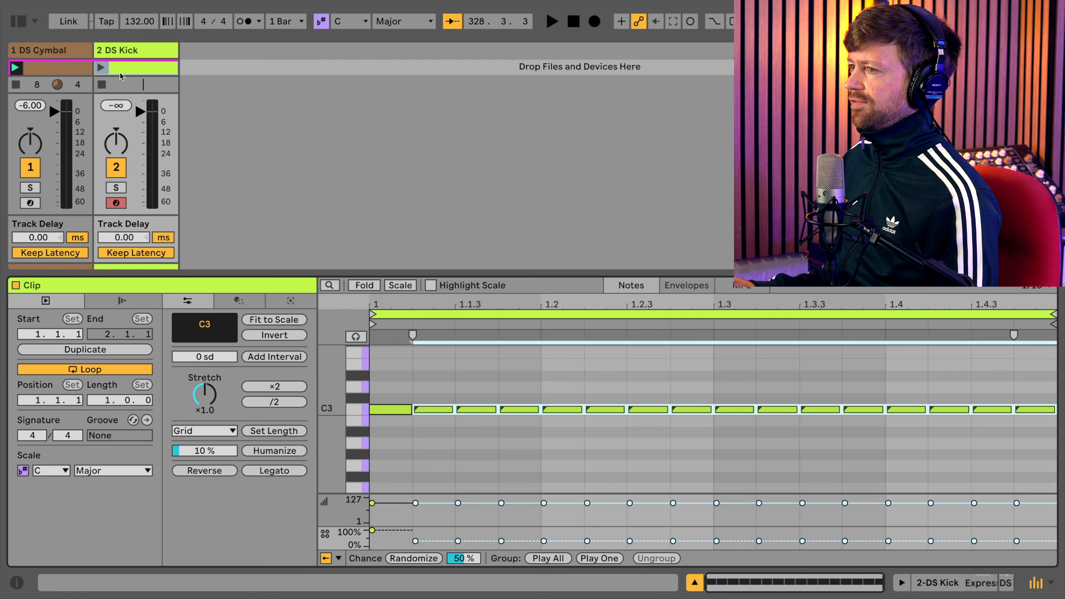
pyautogui.click(102, 68)
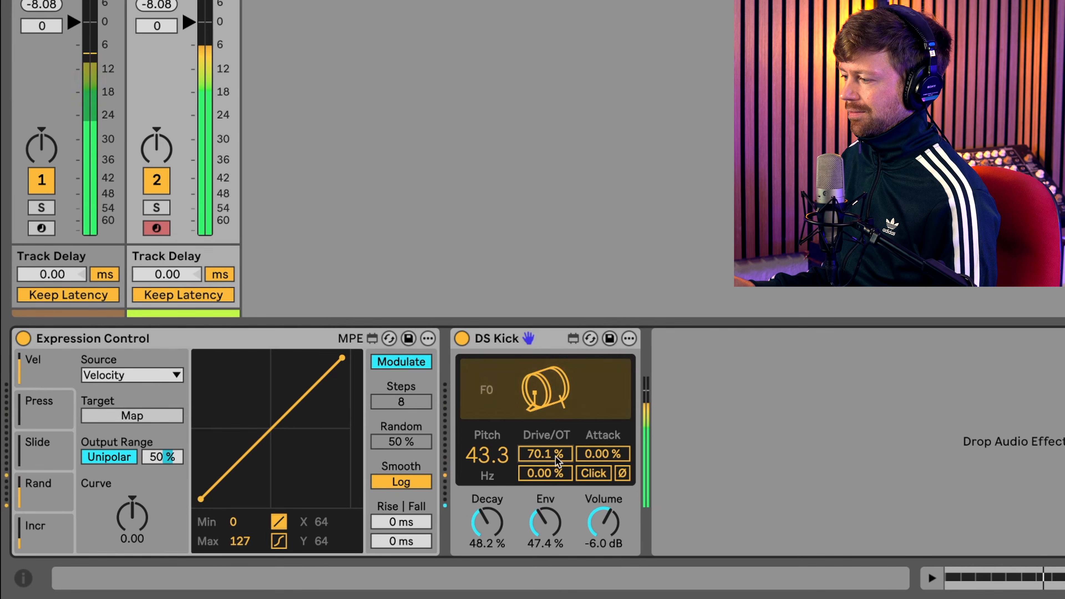
# - Set DS Kick's Drive to 66.9% and map the first Expression Control slot, with source Random, to DS Kick's Decay
pyautogui.click(130, 375)
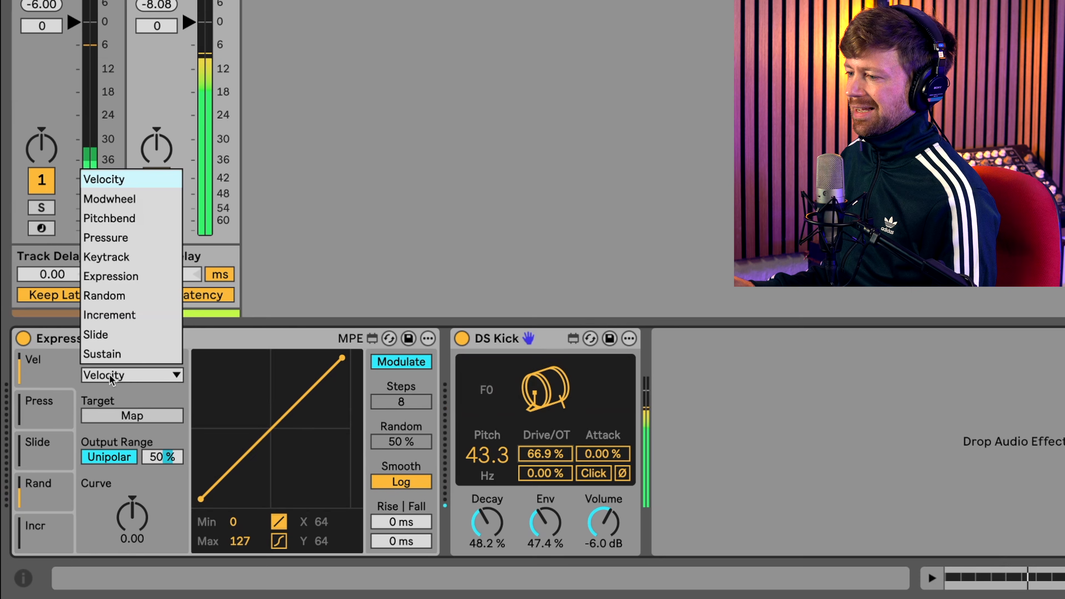
pyautogui.click(137, 300)
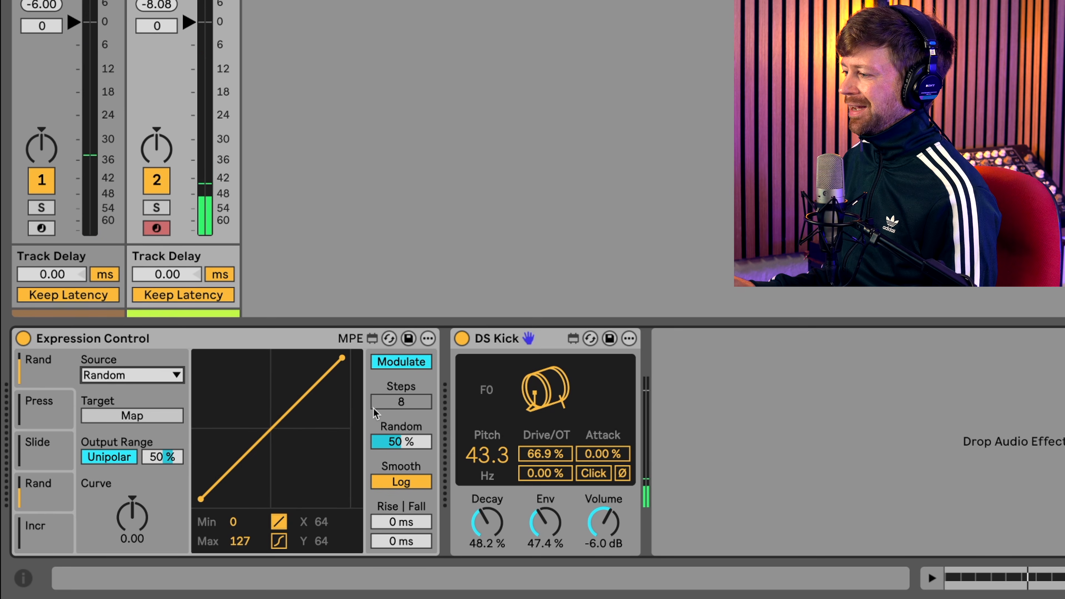
pyautogui.click(113, 418)
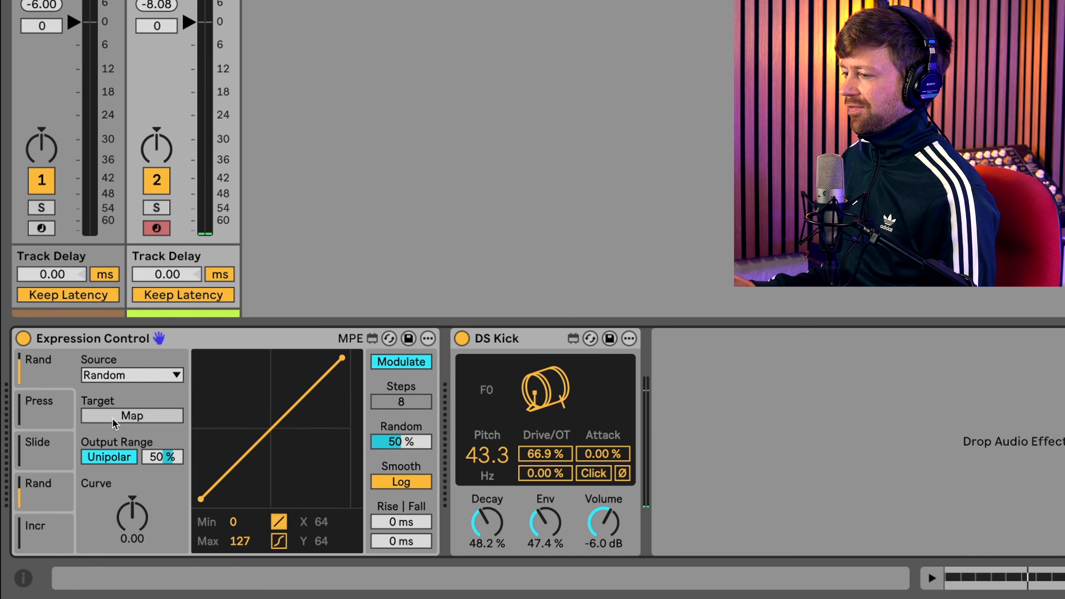
pyautogui.click(507, 532)
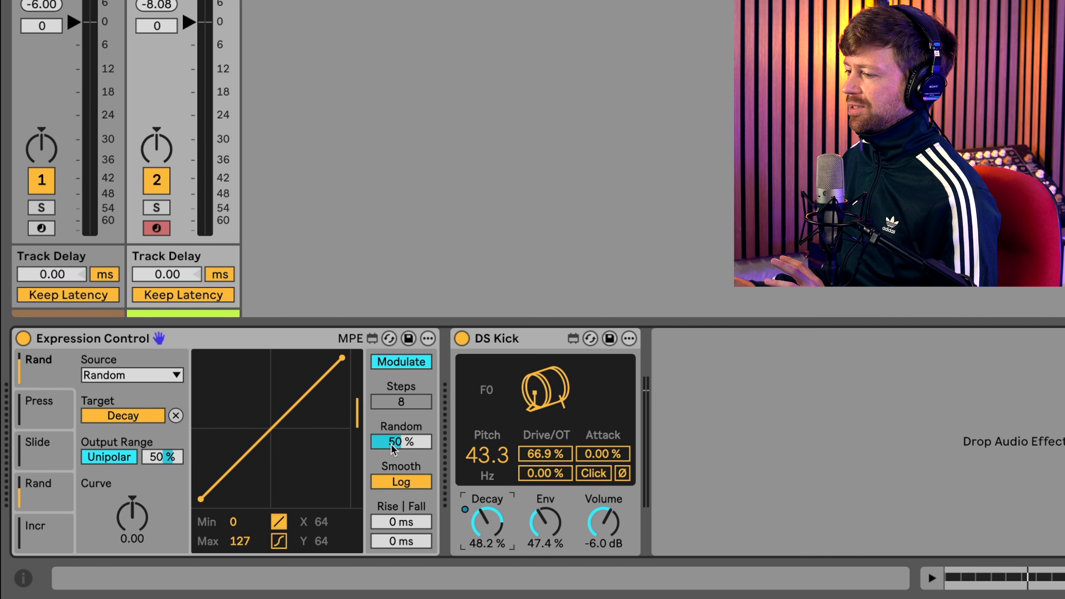
# - Set the kick Decay modulation's Random amount to 100% and output range to 86%, with DS Kick's Decay at 0%
pyautogui.moveTo(427, 451); pyautogui.dragTo(427, 424)
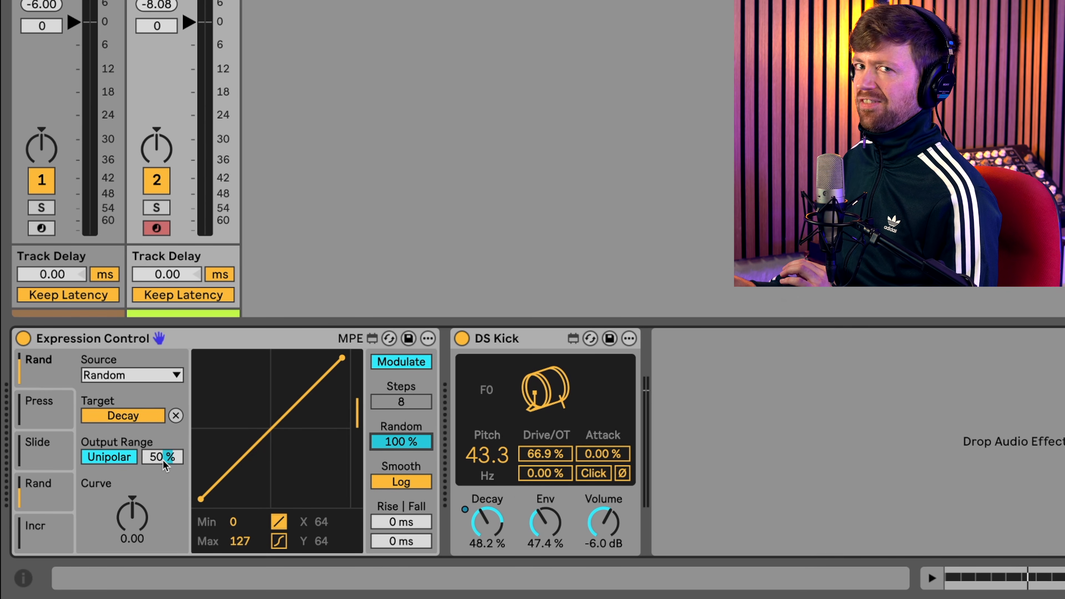
pyautogui.moveTo(163, 460)
pyautogui.mouseDown()
pyautogui.moveTo(162, 481)
pyautogui.moveTo(163, 450)
pyautogui.mouseUp()
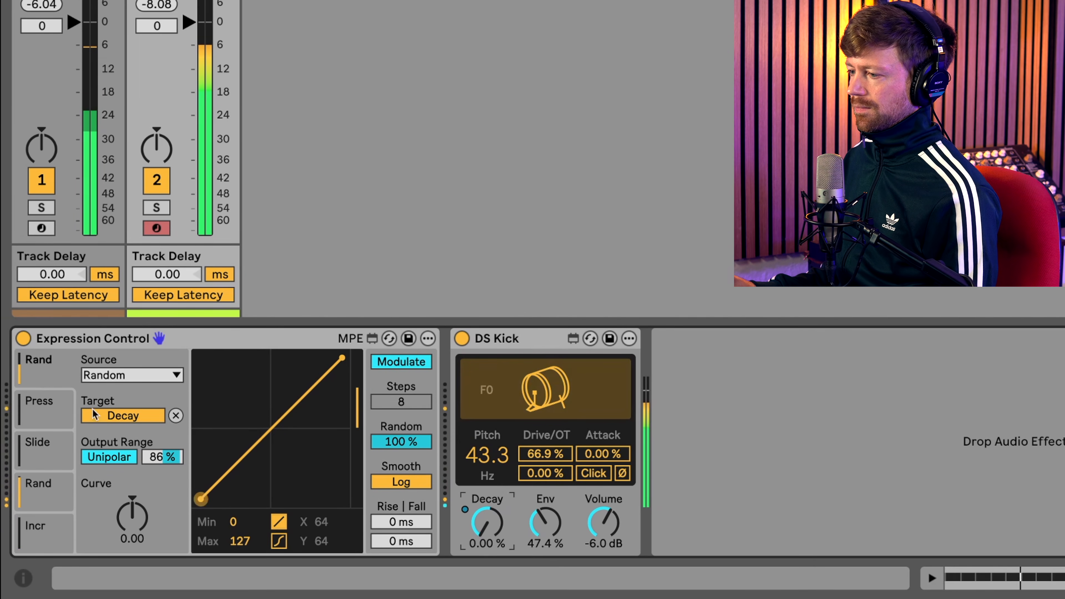
# - Change the kick's second Expression Control slot source to Random and map it to DS Kick's Attack
pyautogui.click(39, 402)
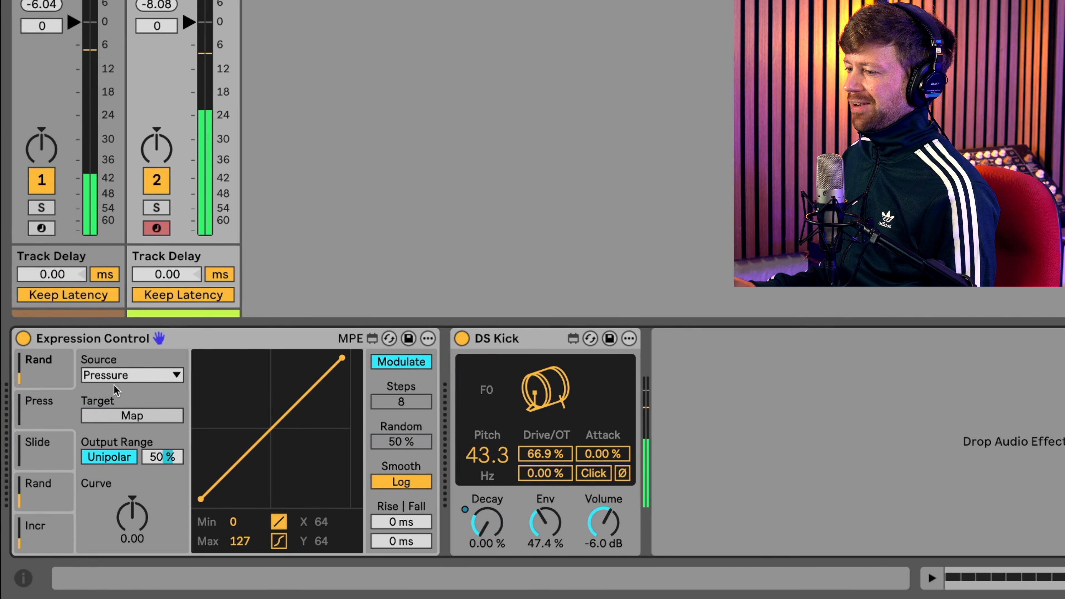
pyautogui.click(125, 374)
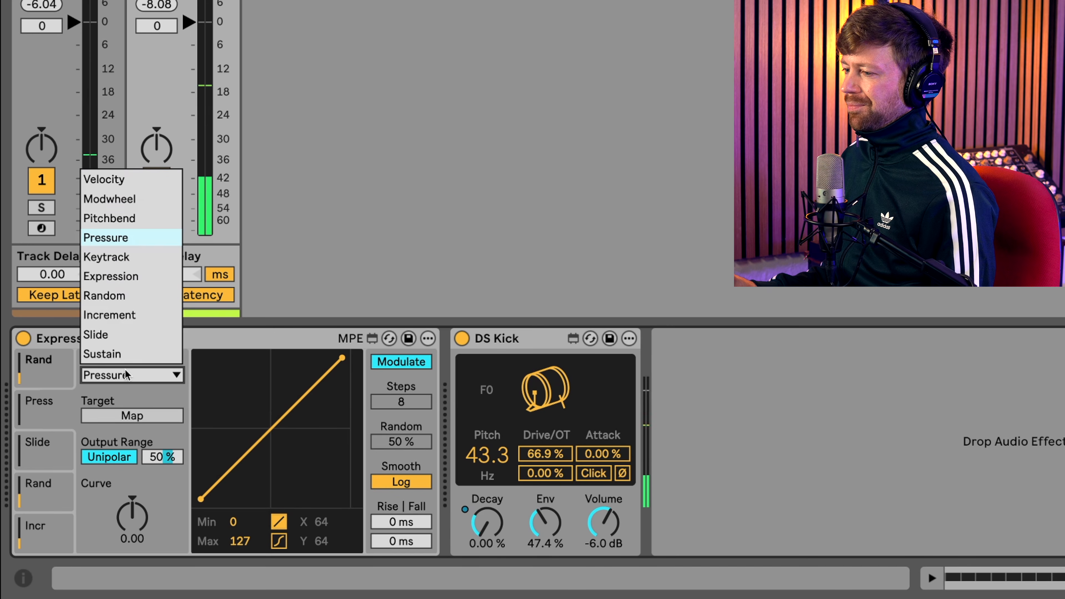
pyautogui.click(122, 298)
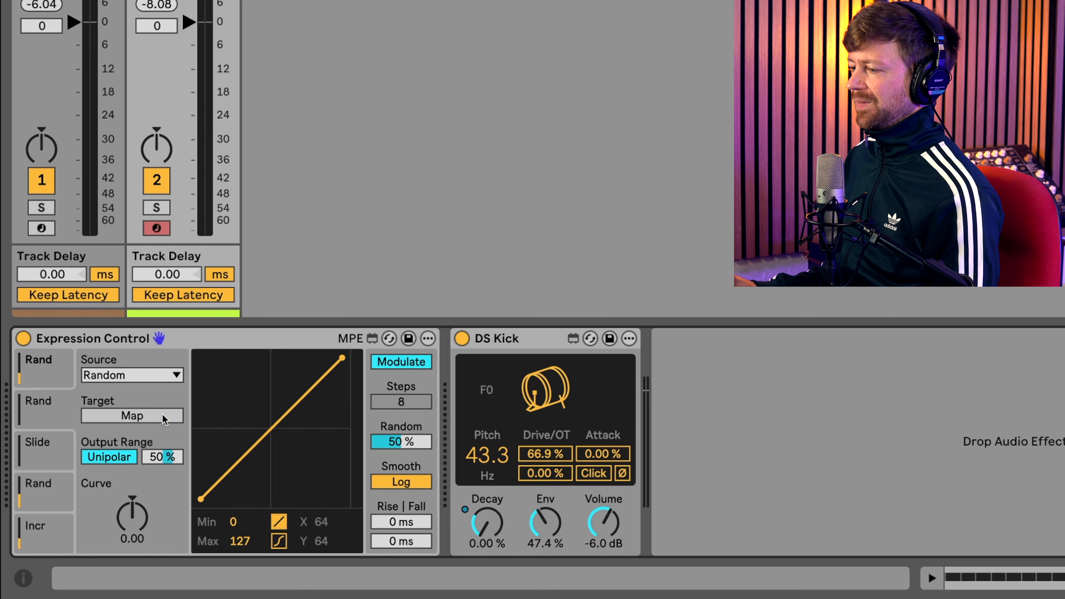
pyautogui.click(619, 461)
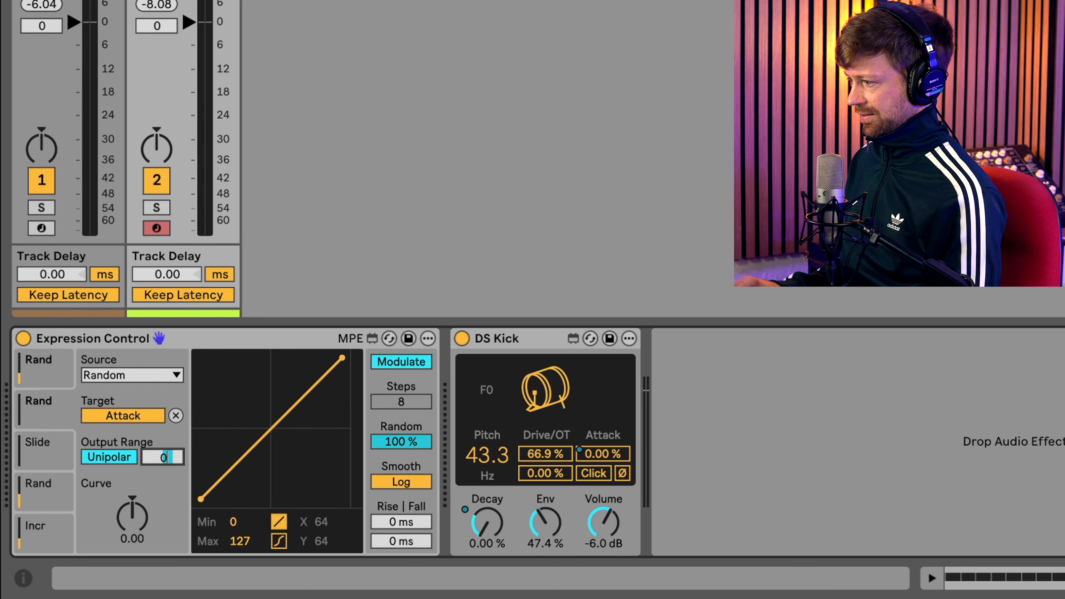
# - Set the Attack modulation's Random amount to 100% and, during playback, its output range to 22%
pyautogui.press('space')
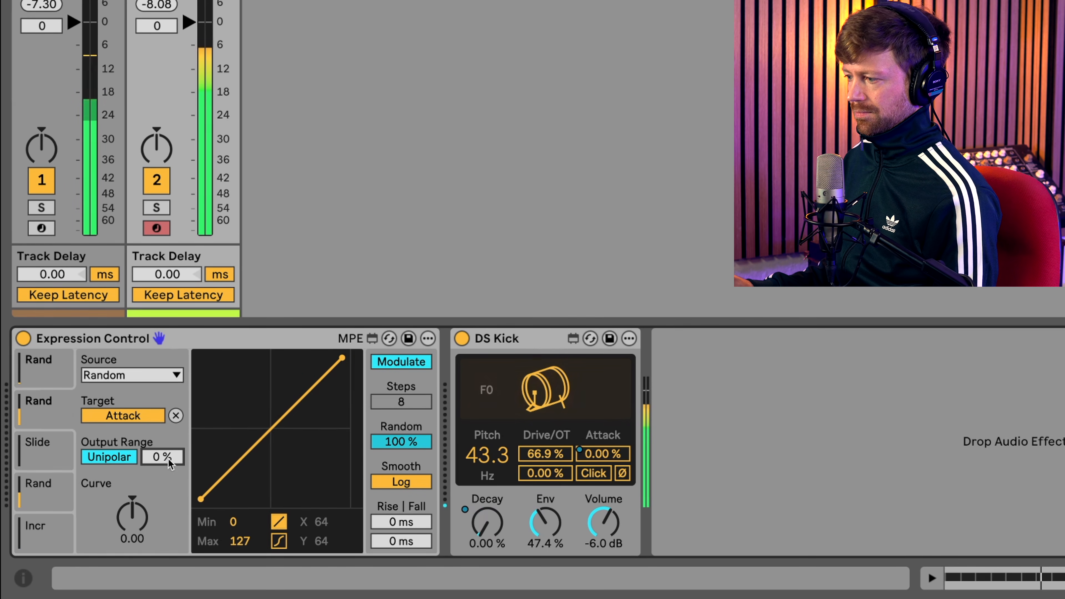
pyautogui.moveTo(163, 457); pyautogui.dragTo(162, 438)
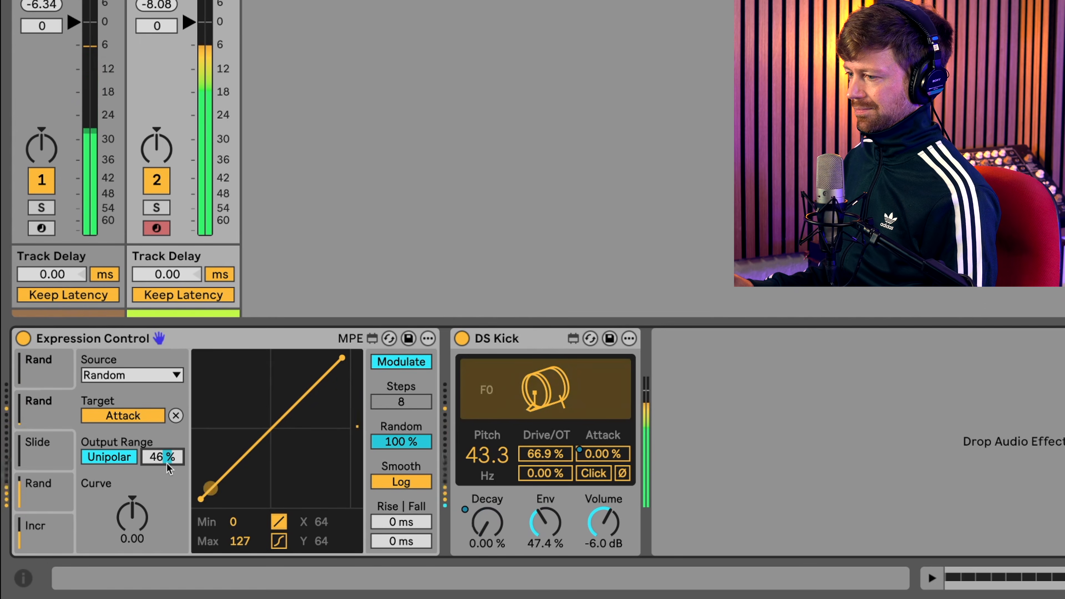
pyautogui.moveTo(160, 465); pyautogui.dragTo(160, 475)
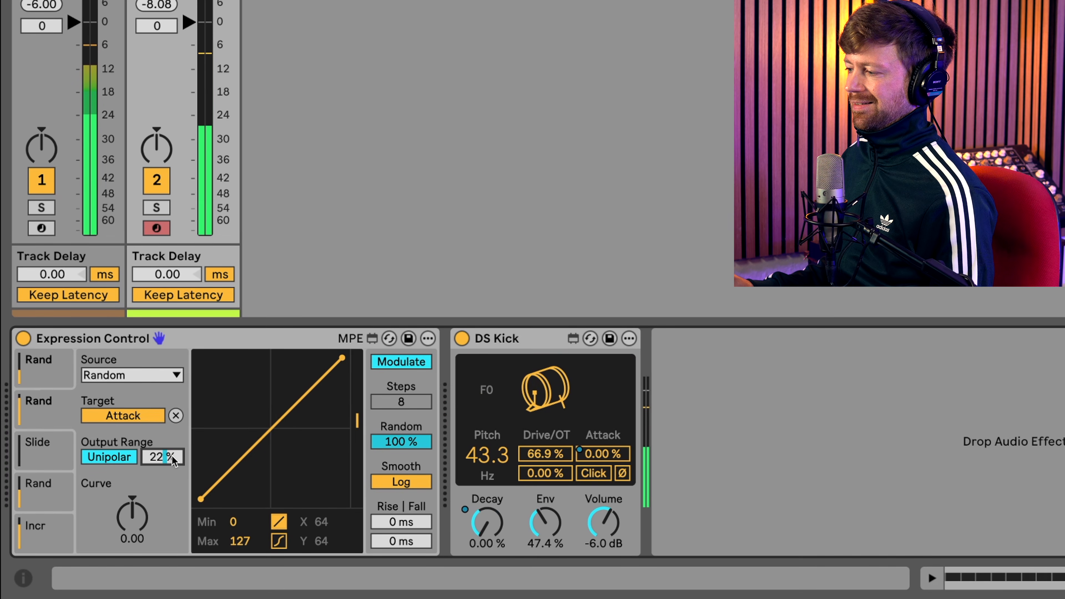
# - Change the source of the kick's third Expression Control slot from Slide to Random
pyautogui.click(37, 452)
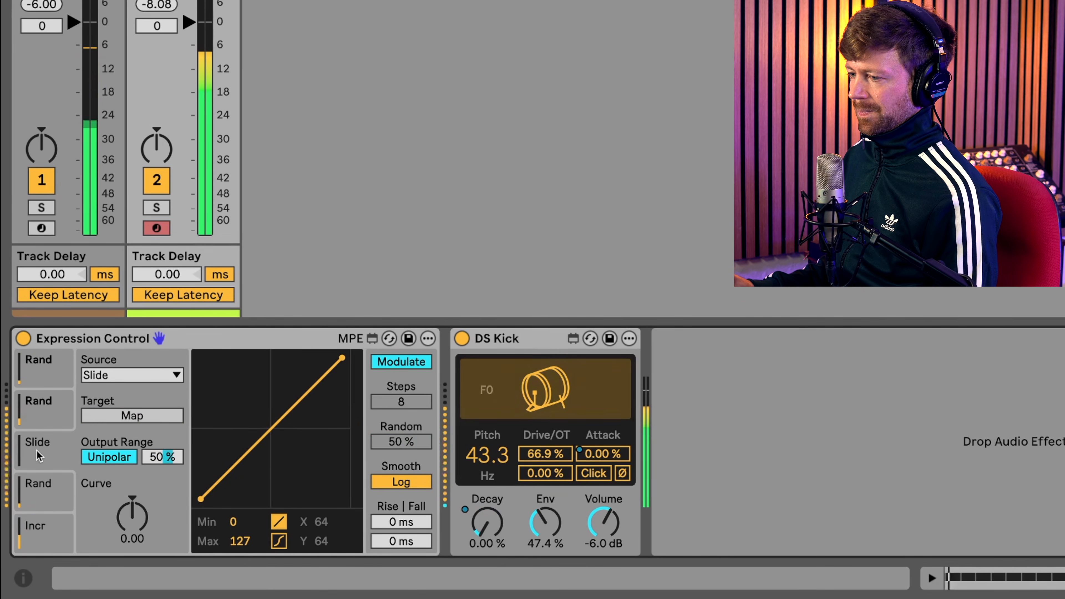
pyautogui.click(131, 375)
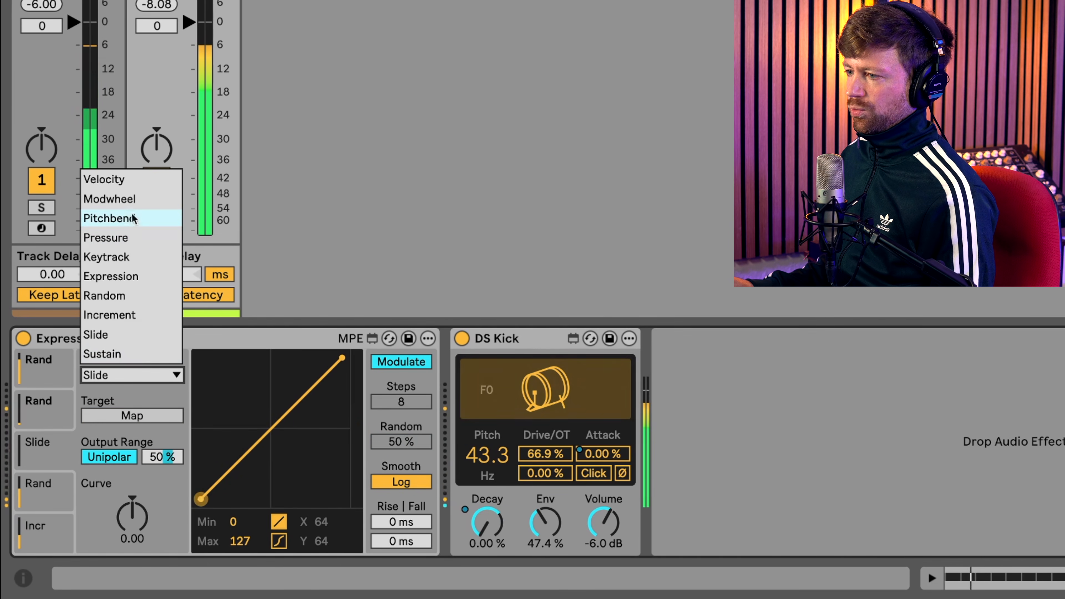
pyautogui.click(113, 296)
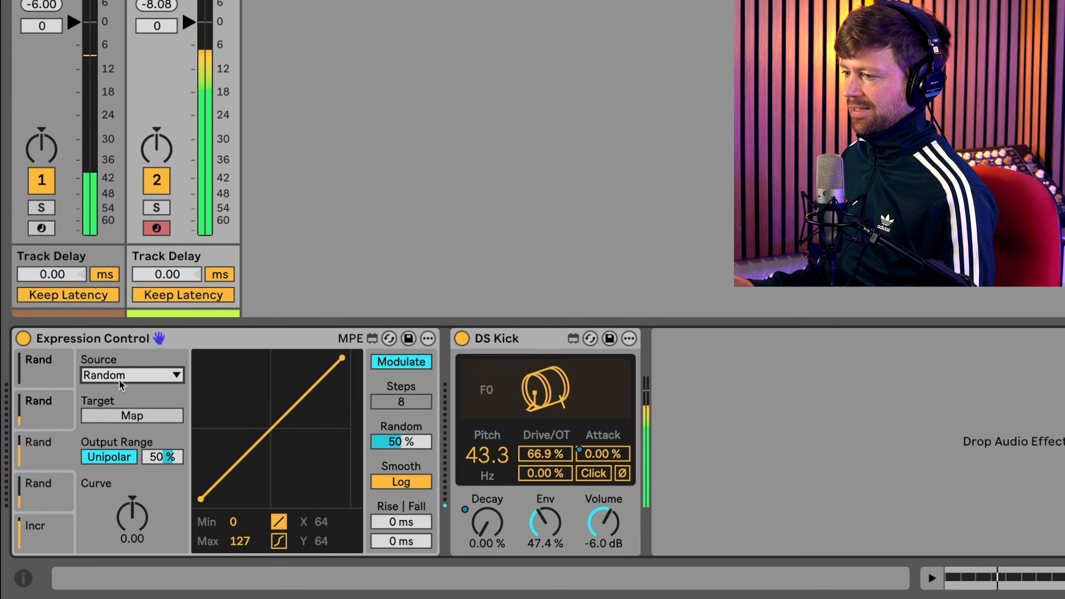
# - Map the kick's third random modulation to DS Kick's Drive, with Random at 100% and output range at 39%
pyautogui.click(545, 454)
pyautogui.moveTo(390, 441); pyautogui.dragTo(390, 415)
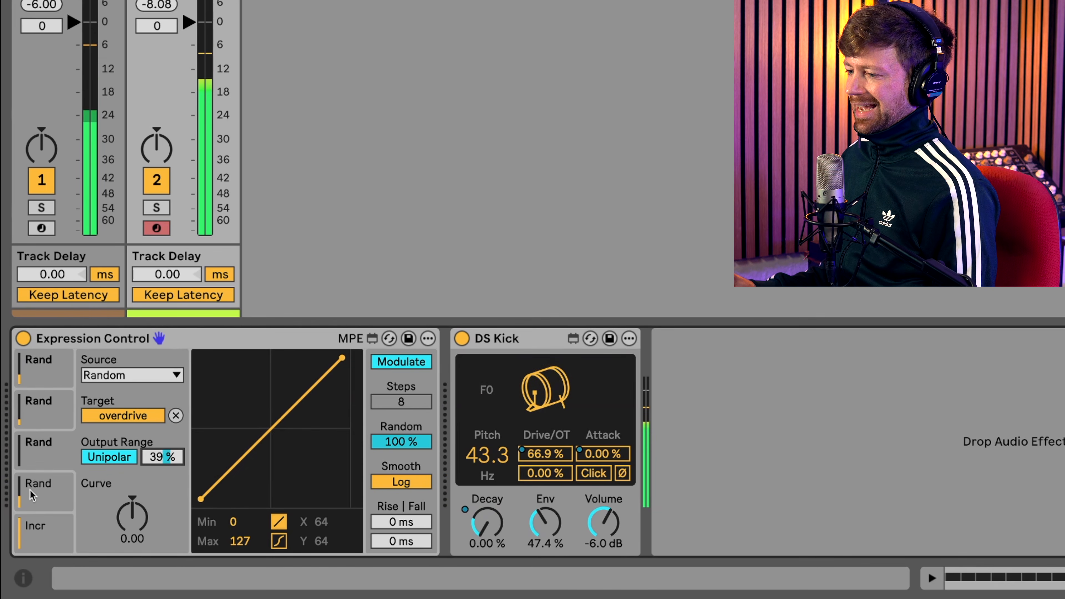
# - Map the fourth Expression Control slot to DS Kick's Pitch, with Random at 100% and output range at 20%
pyautogui.click(44, 502)
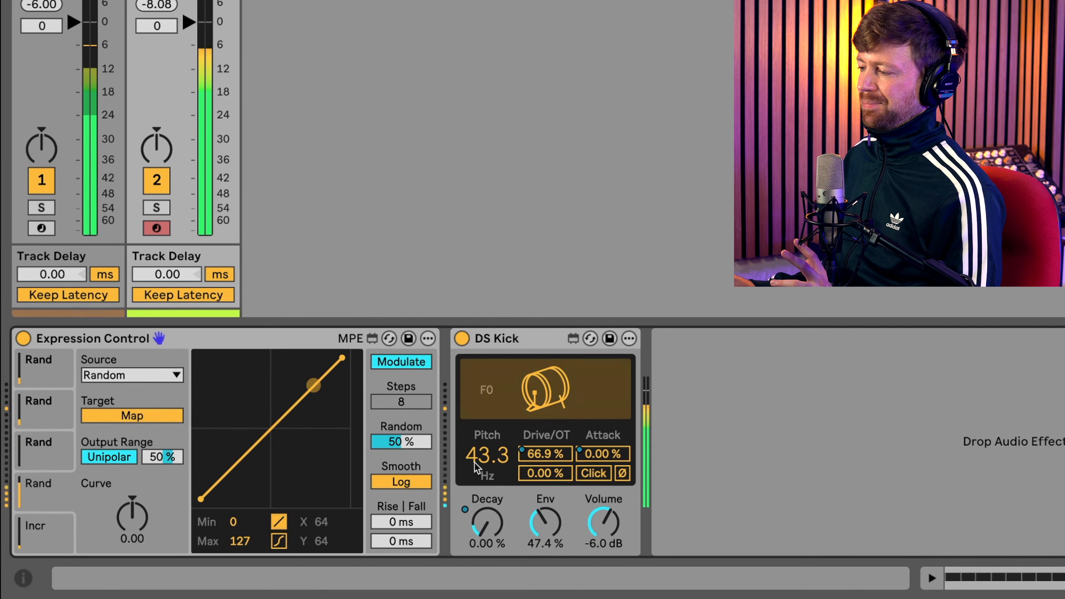
pyautogui.click(490, 459)
pyautogui.moveTo(432, 451); pyautogui.dragTo(432, 420)
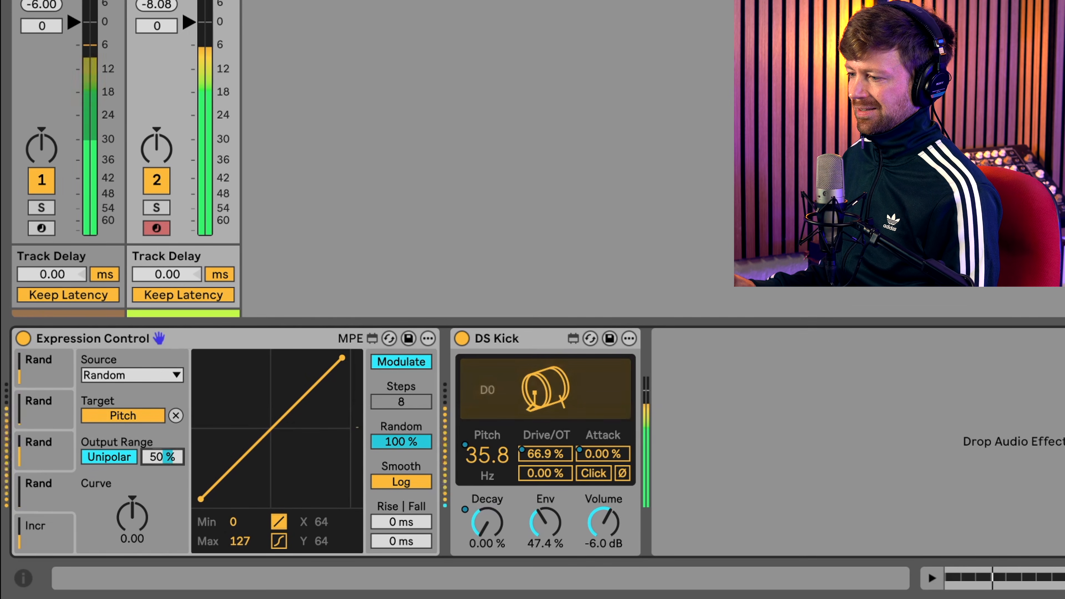
pyautogui.moveTo(162, 457)
pyautogui.mouseDown()
pyautogui.moveTo(163, 469)
pyautogui.moveTo(163, 456)
pyautogui.mouseUp()
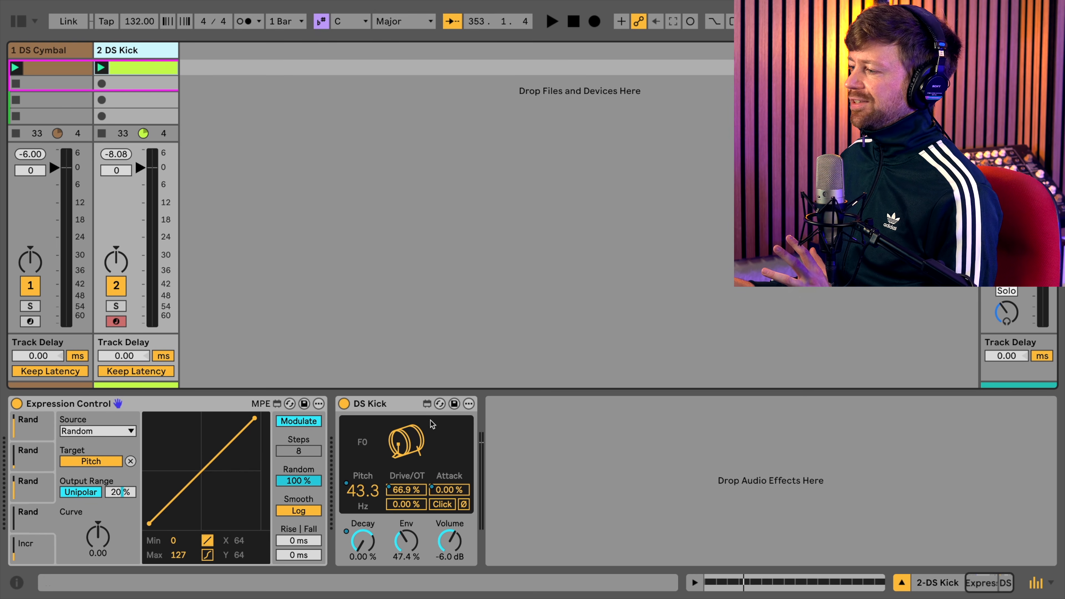
# - Duplicate the DS Kick track and delete the DS Kick instrument from the copy
pyautogui.click(404, 407)
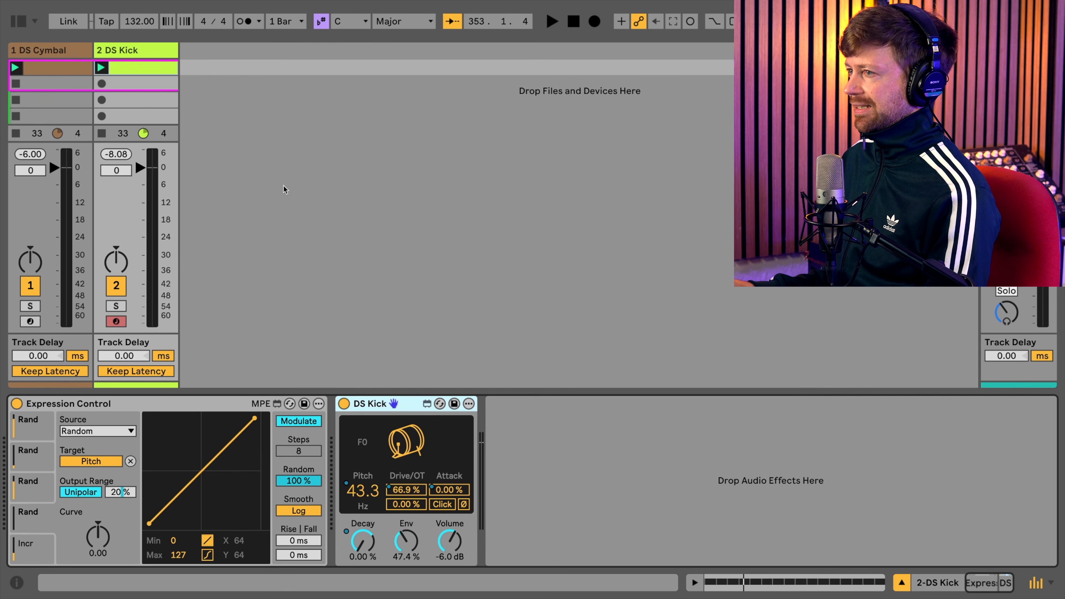
pyautogui.rightClick(216, 59)
pyautogui.click(149, 52)
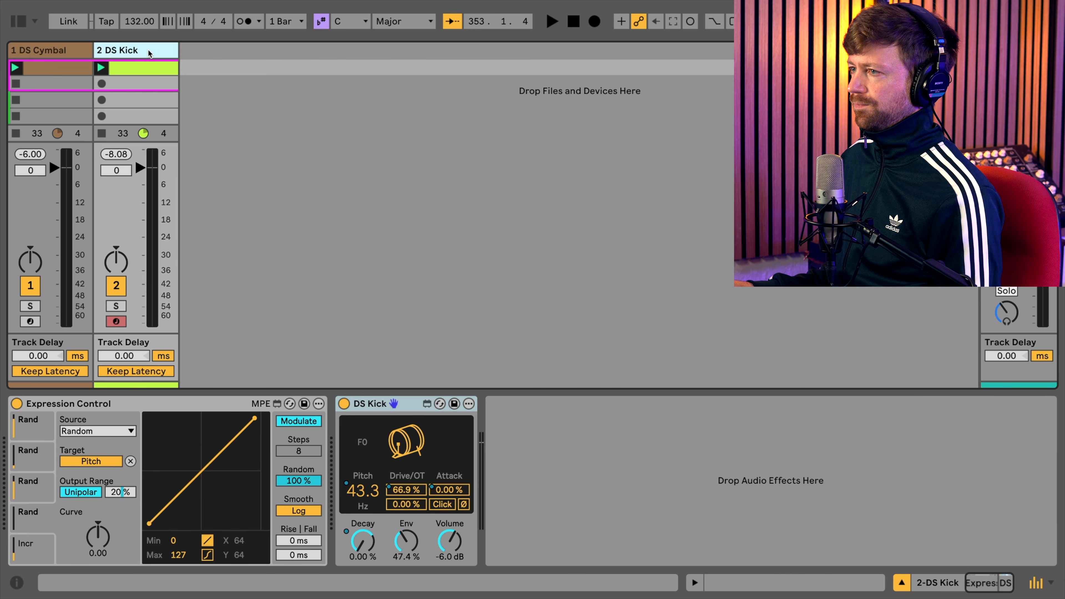
pyautogui.hotkey('ctrl', 'd')
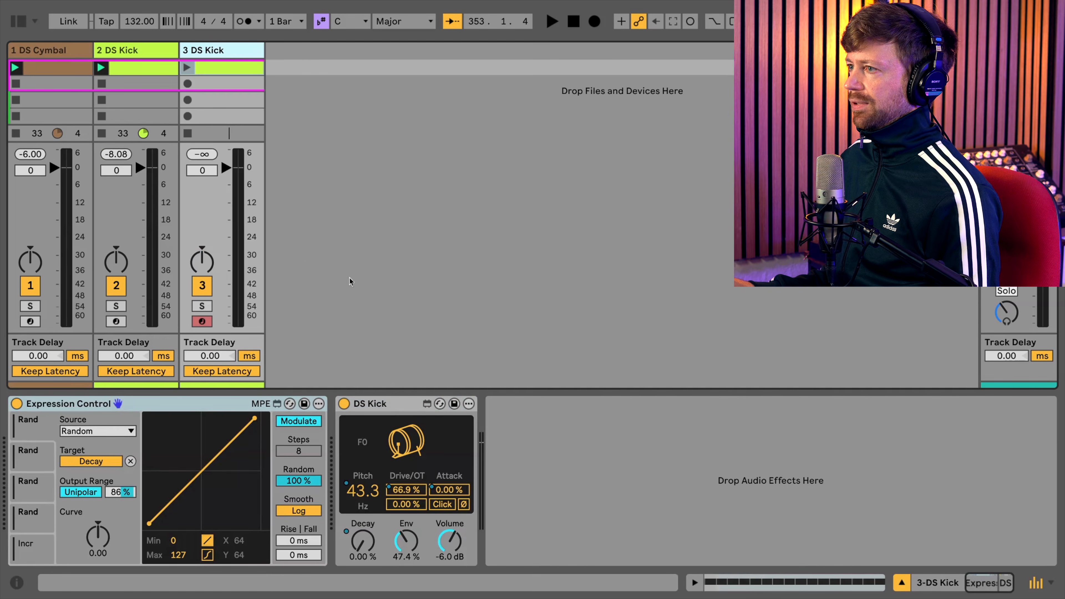
pyautogui.click(382, 403)
pyautogui.press('Delete')
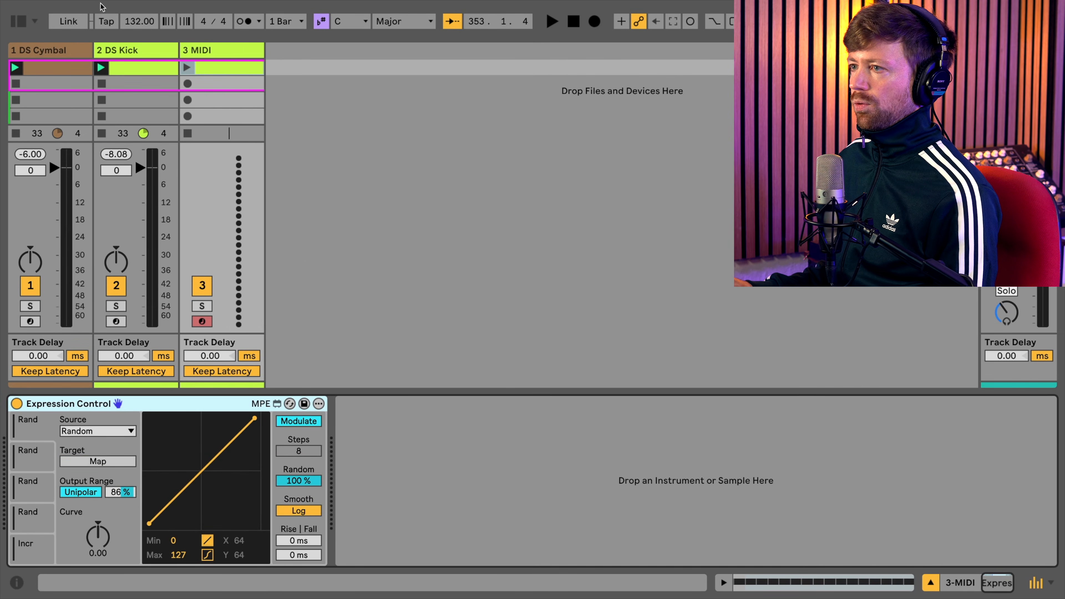
# - Find kick samples in the Drums library and load H18_2_Kick_JLW-1.wav onto the duplicated track
pyautogui.click(14, 22)
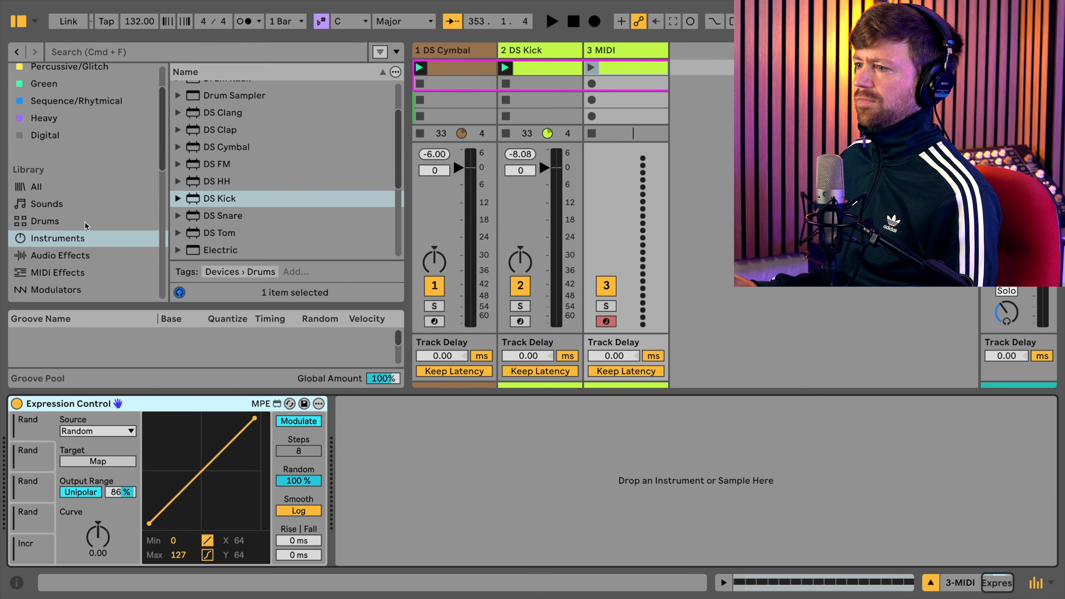
pyautogui.click(70, 225)
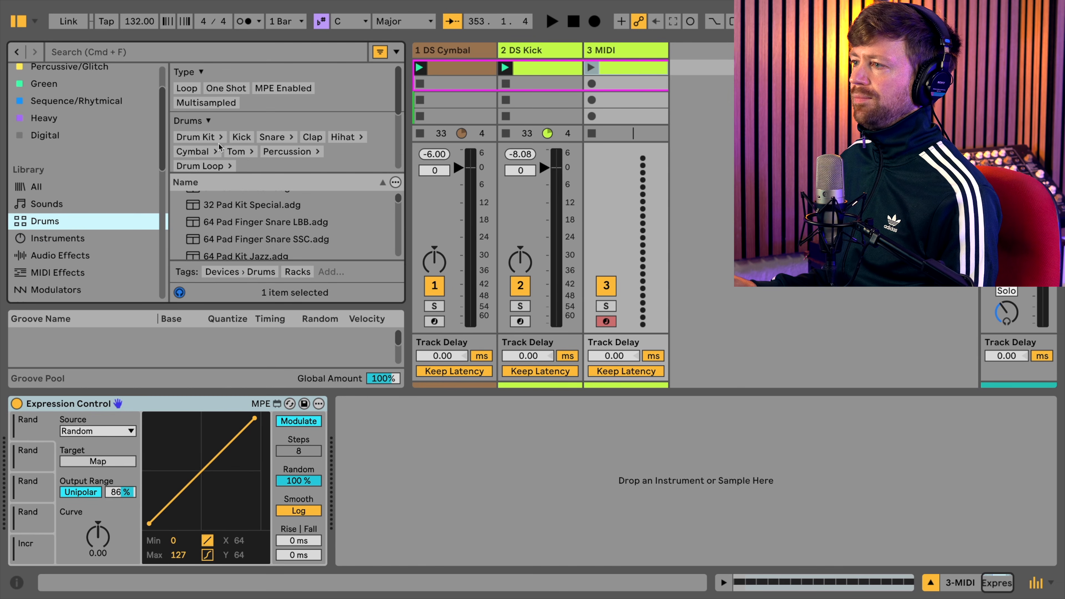
pyautogui.click(245, 140)
pyautogui.scroll(-5, 349, 247)
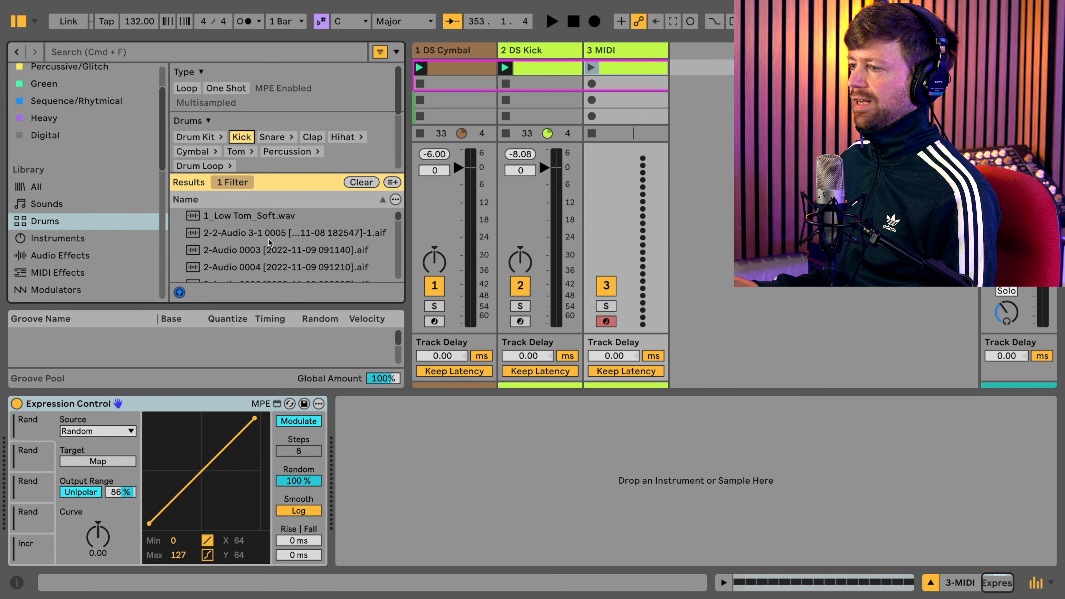
pyautogui.scroll(-5, 391, 228)
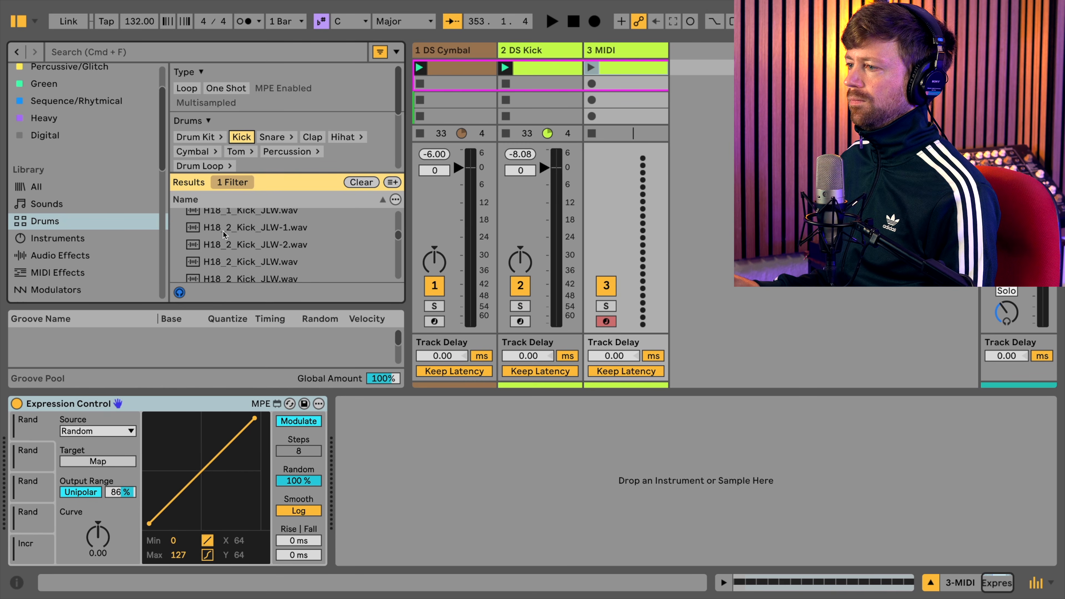
pyautogui.doubleClick(221, 230)
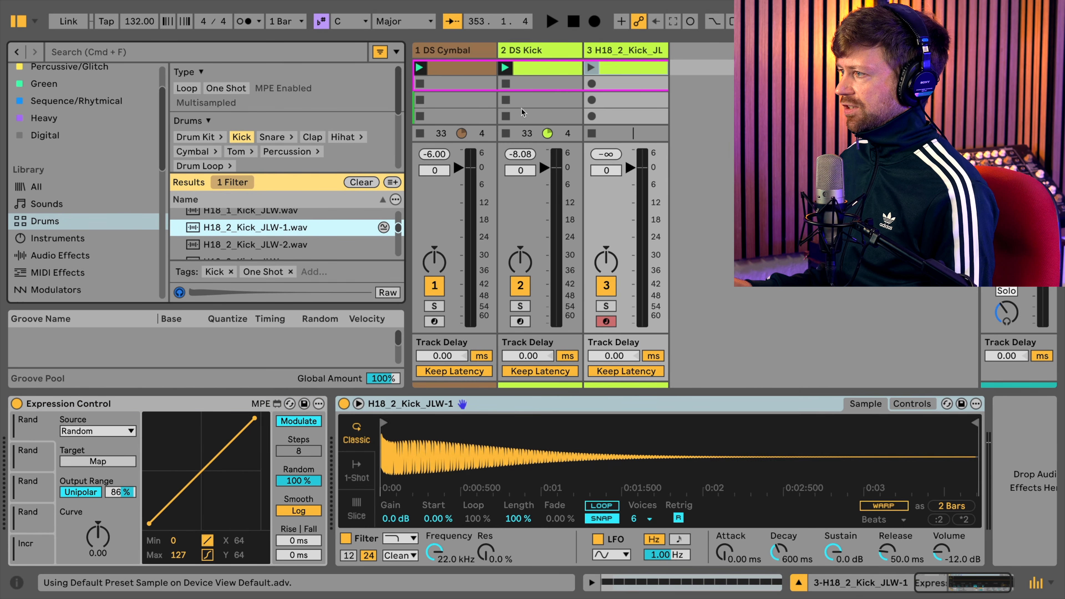
# - Deactivate the DS Cymbal and DS Kick tracks and launch the sampled kick track's clip
pyautogui.click(520, 292)
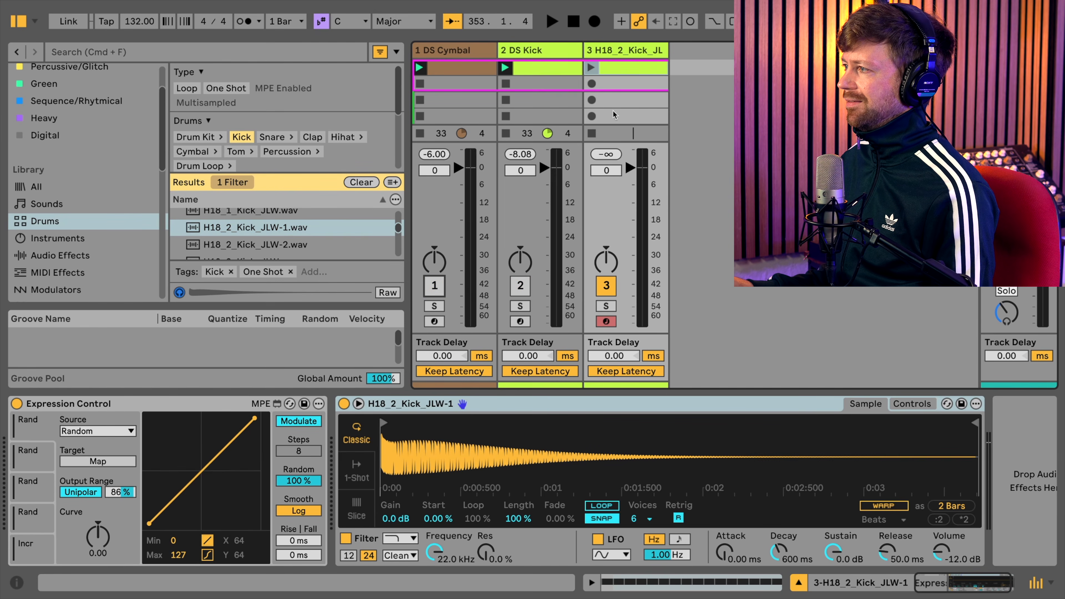
pyautogui.click(595, 69)
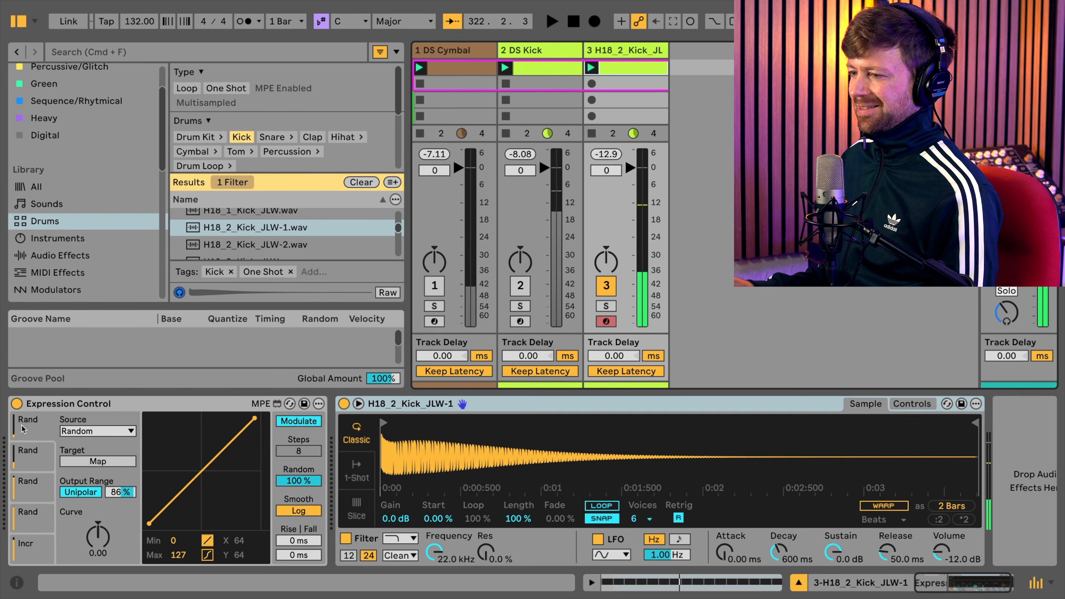
# - Map the first random slot to the sampler's Decay and set Sustain to -inf dB, Decay to 2.01 ms and Release to 2.37 s
pyautogui.click(40, 429)
pyautogui.click(106, 463)
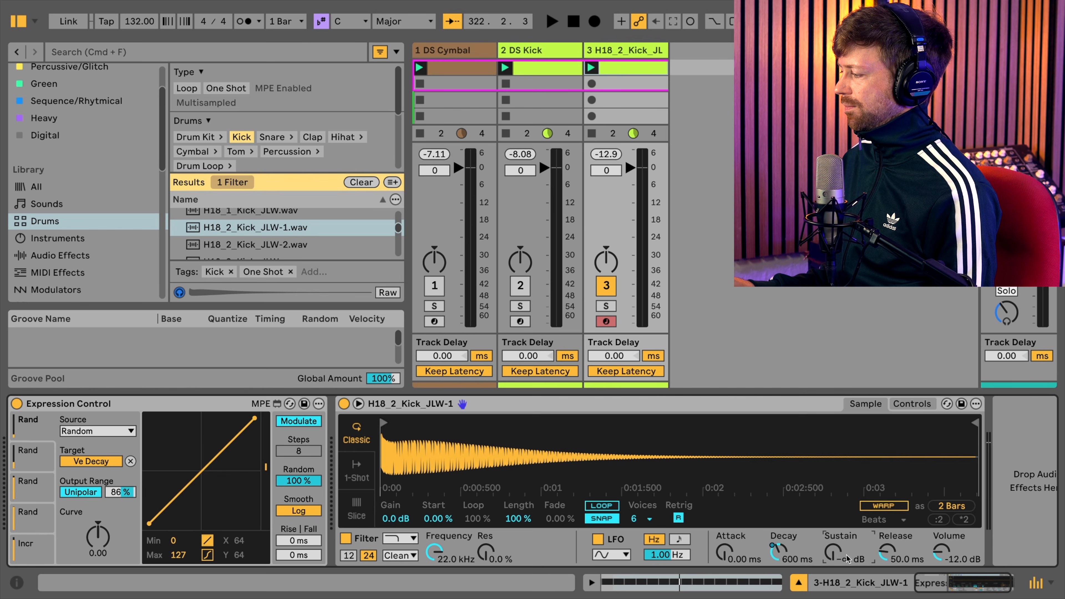
pyautogui.press('space')
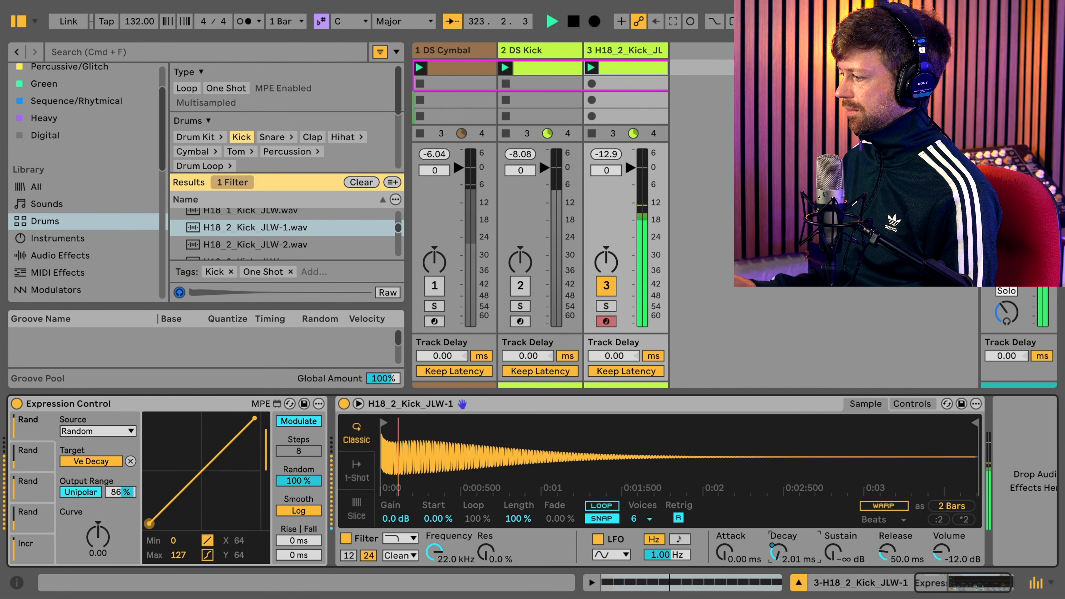
pyautogui.moveTo(888, 553); pyautogui.dragTo(888, 502)
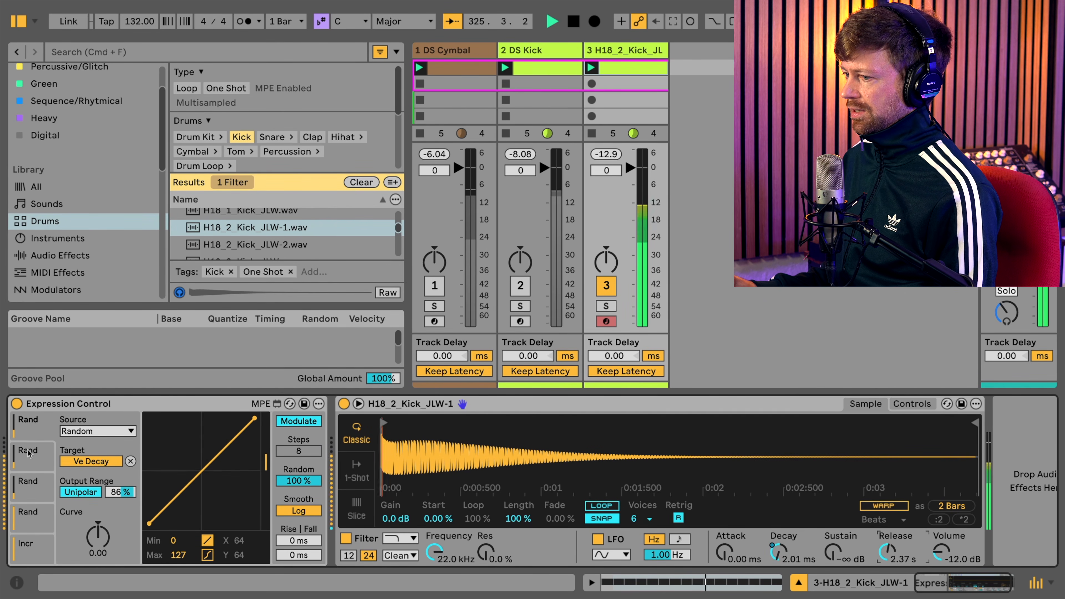
# - Map the second random slot to the sampler's Release, set Release to 347 ms, and audition the randomized kick
pyautogui.press('space')
pyautogui.click(25, 459)
pyautogui.click(101, 432)
pyautogui.click(100, 431)
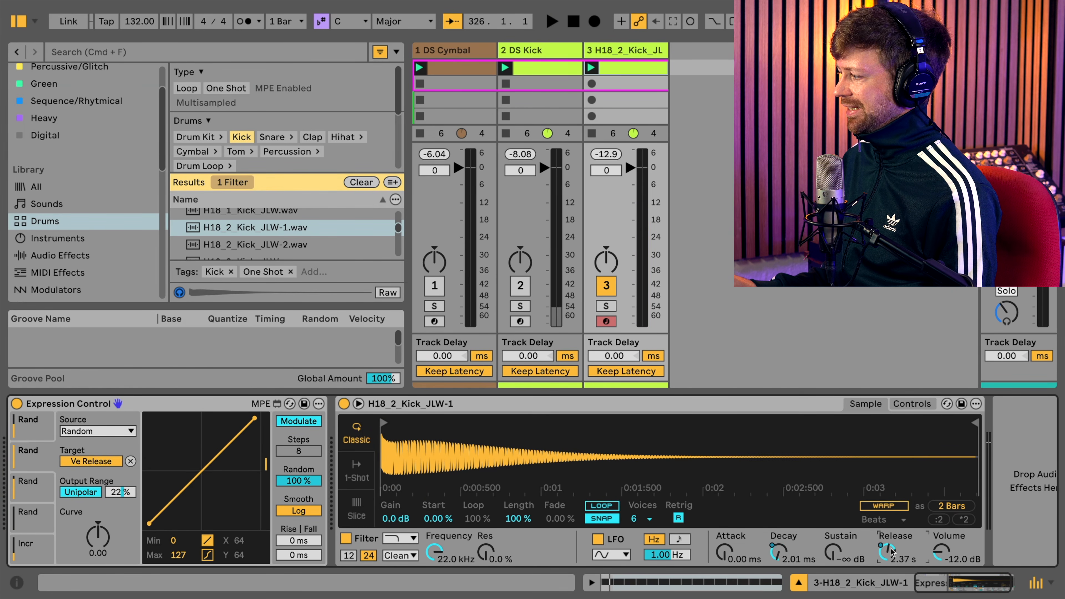
pyautogui.press('space')
pyautogui.click(31, 422)
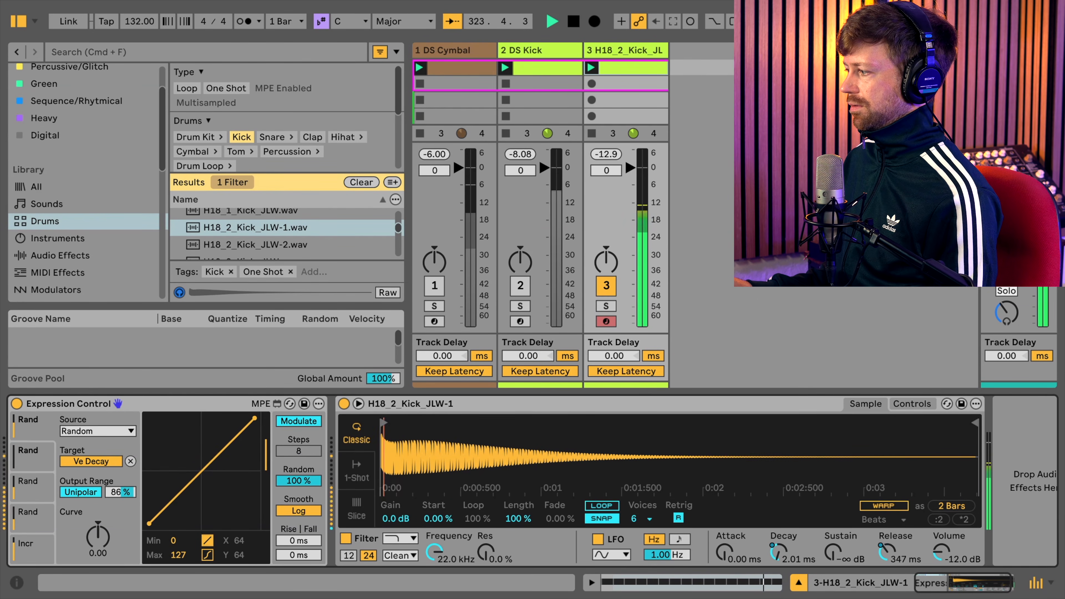
pyautogui.press('space')
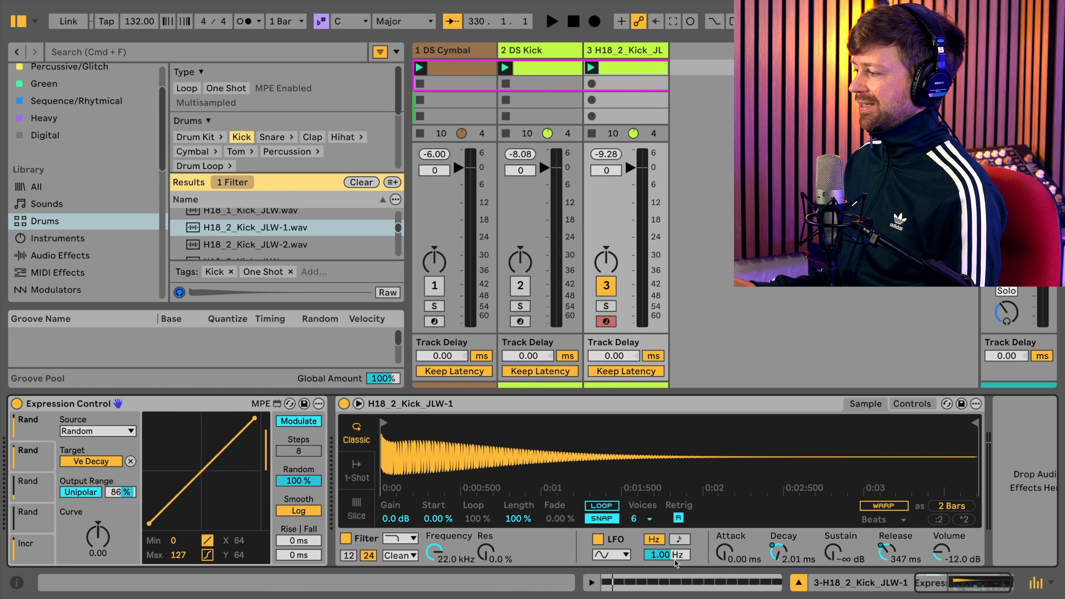
pyautogui.click(913, 406)
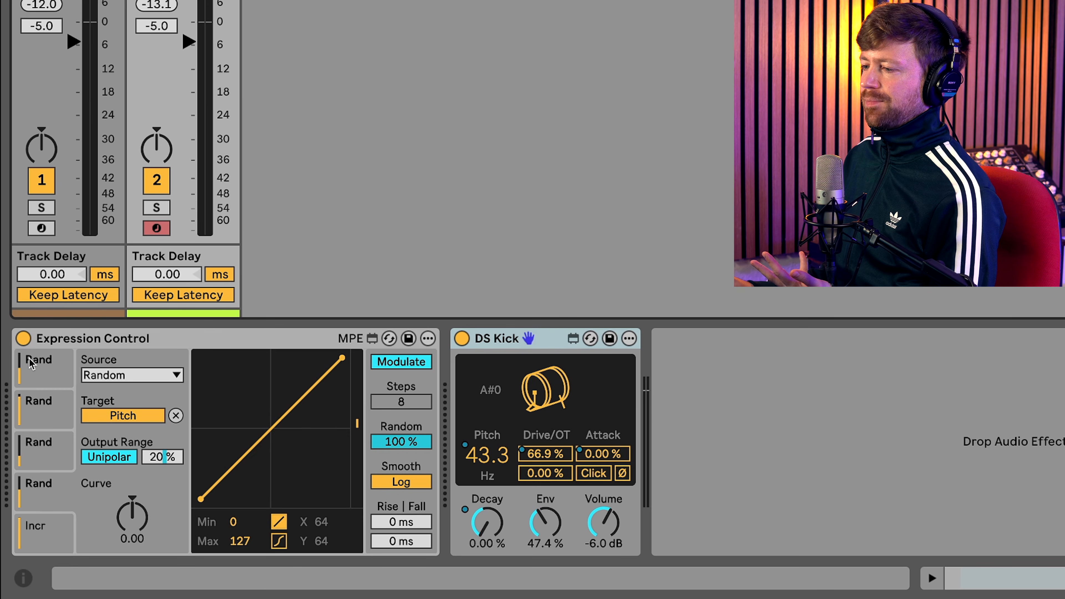
# - Group the kick track's Expression Control and DS Kick devices into an Instrument Rack
pyautogui.click(57, 373)
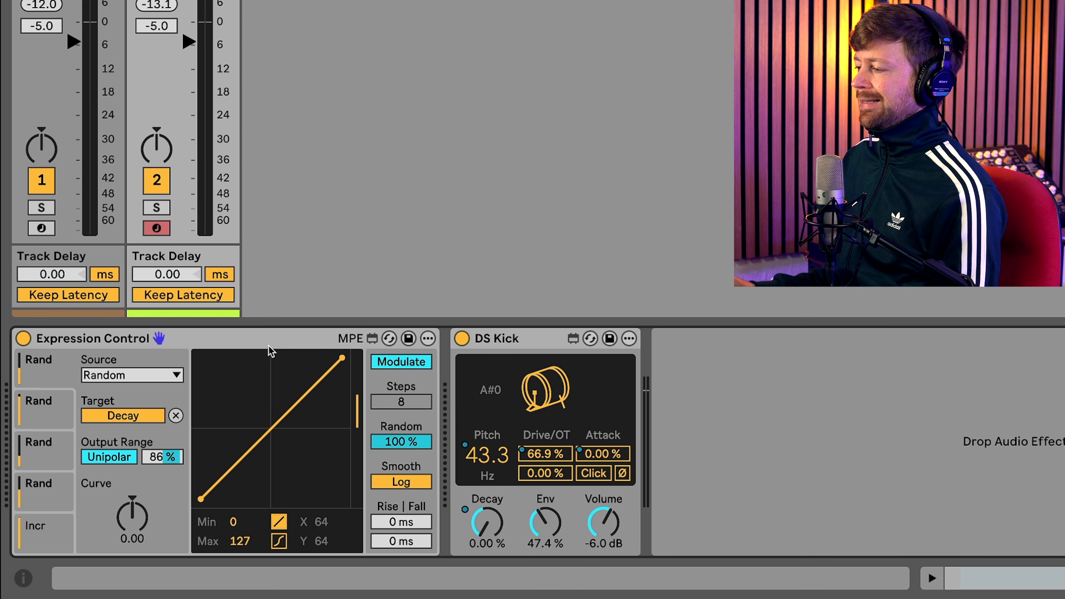
pyautogui.click(282, 336)
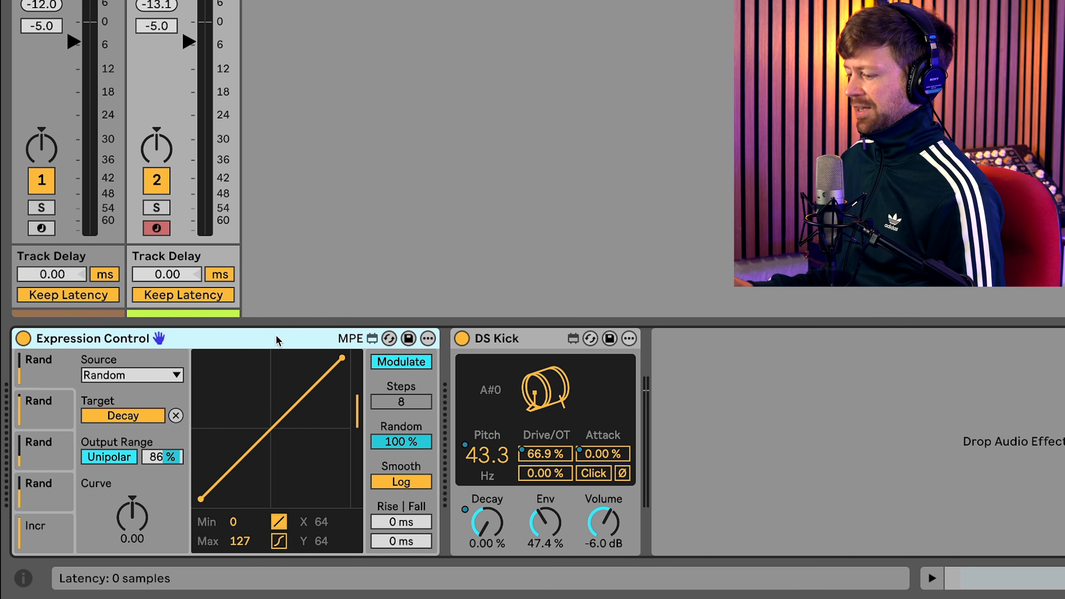
pyautogui.click(516, 343)
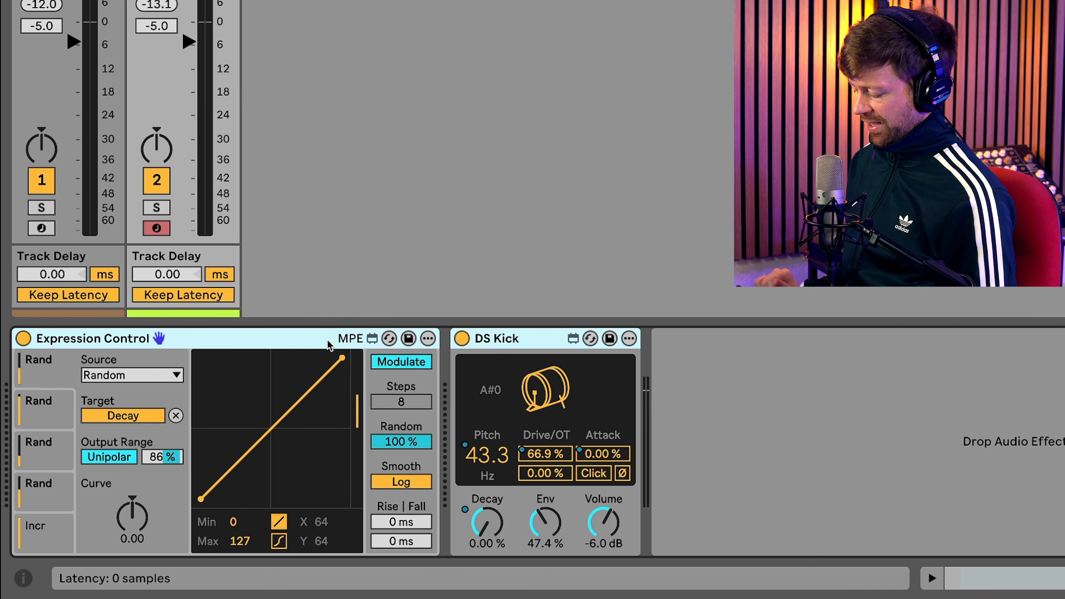
pyautogui.rightClick(314, 344)
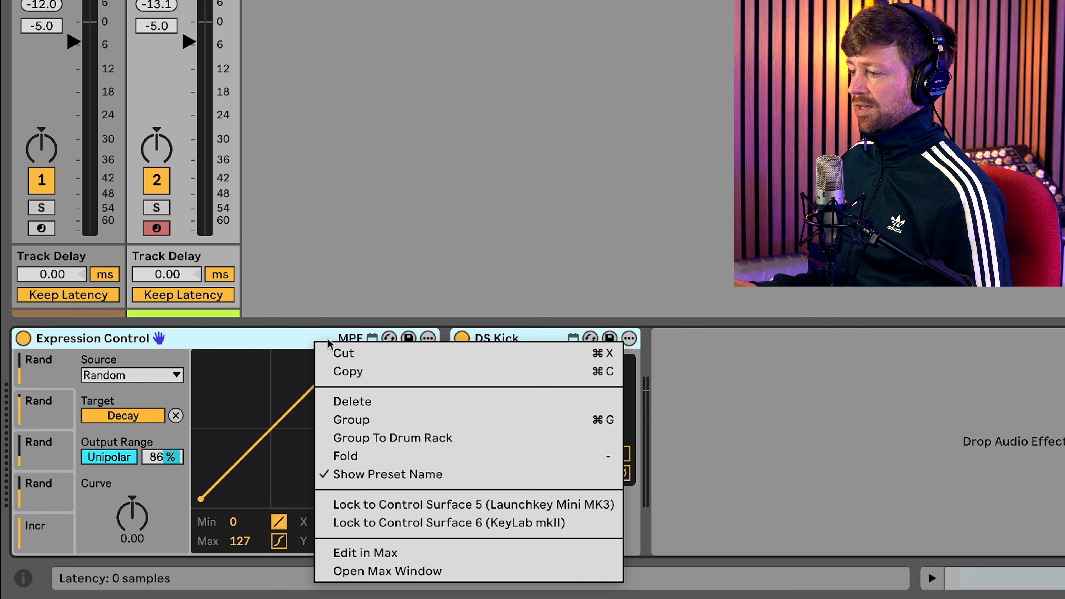
pyautogui.click(360, 419)
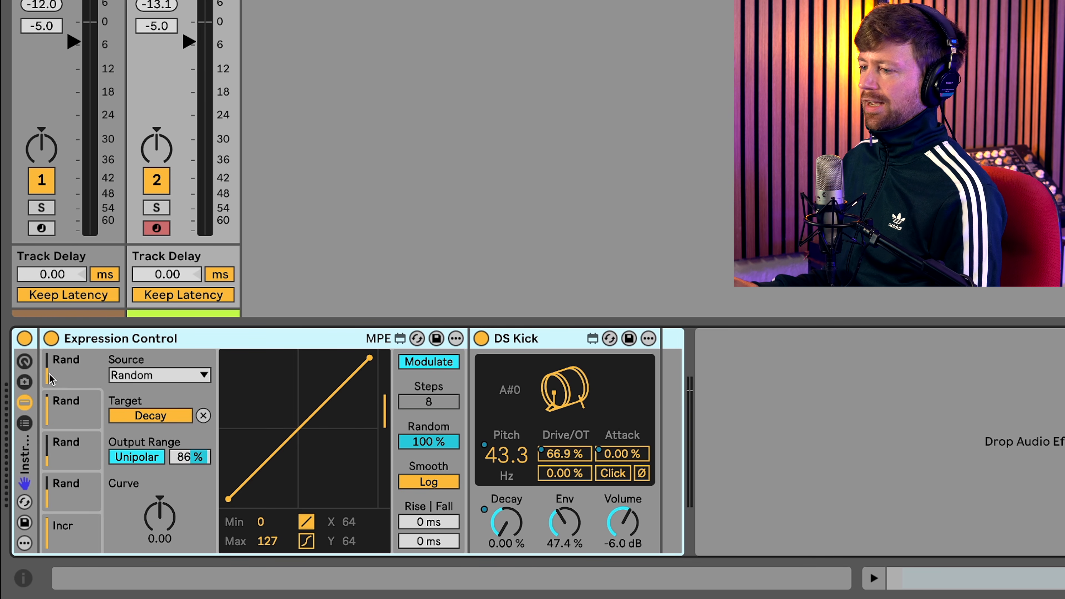
# - Show the rack's macro controls and map DS Kick's Pitch to Macro 1
pyautogui.click(28, 362)
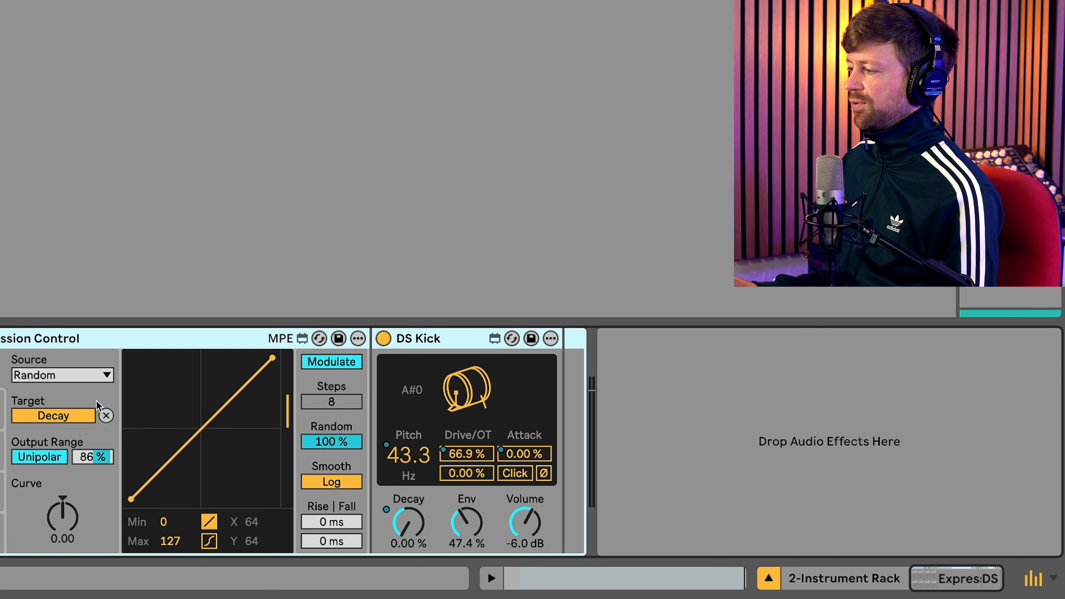
pyautogui.rightClick(419, 451)
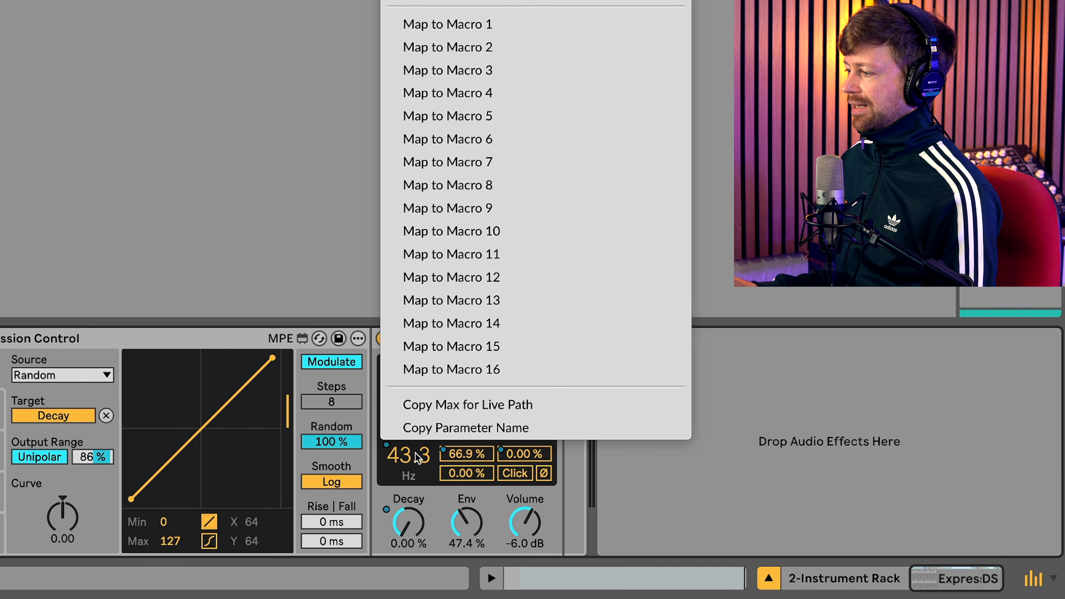
pyautogui.click(416, 455)
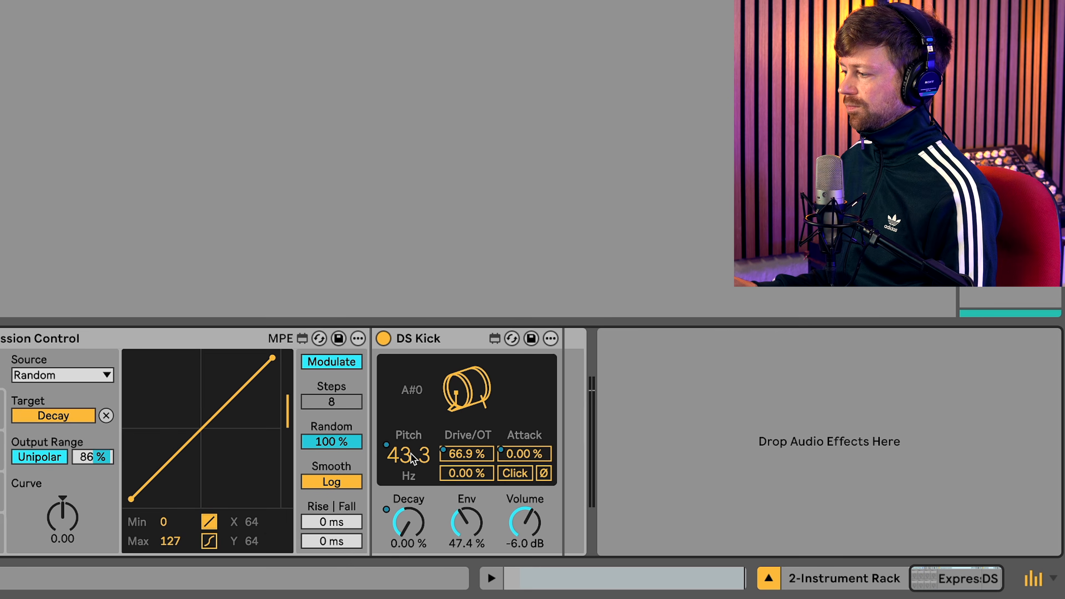
pyautogui.rightClick(415, 457)
pyautogui.click(498, 24)
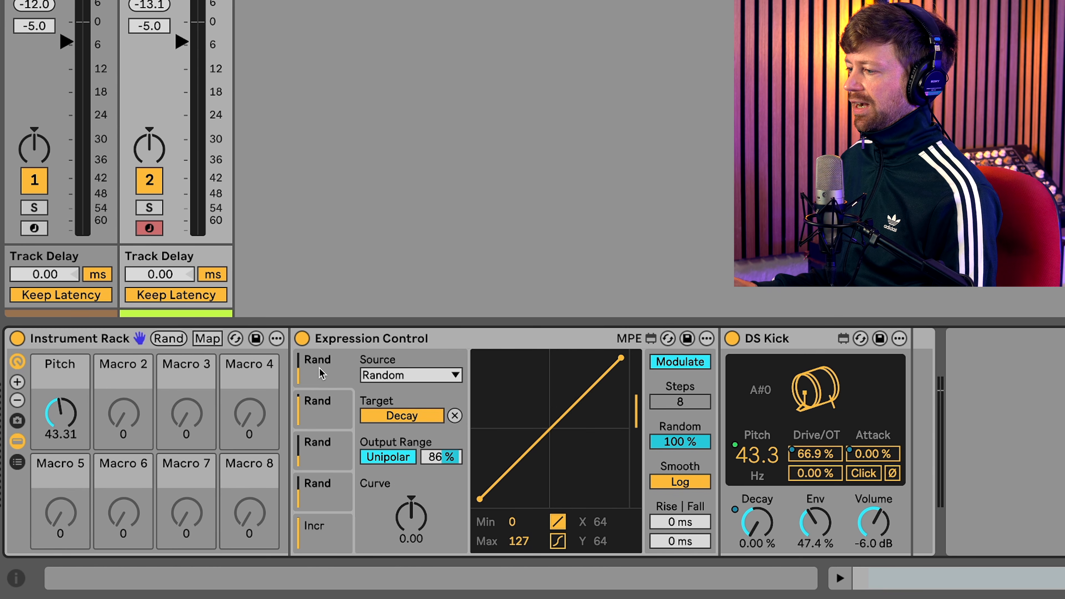
# - Map the output range of Expression Control's Pitch modulation slot to Macro 2
pyautogui.click(325, 403)
pyautogui.click(326, 449)
pyautogui.click(325, 422)
pyautogui.click(327, 377)
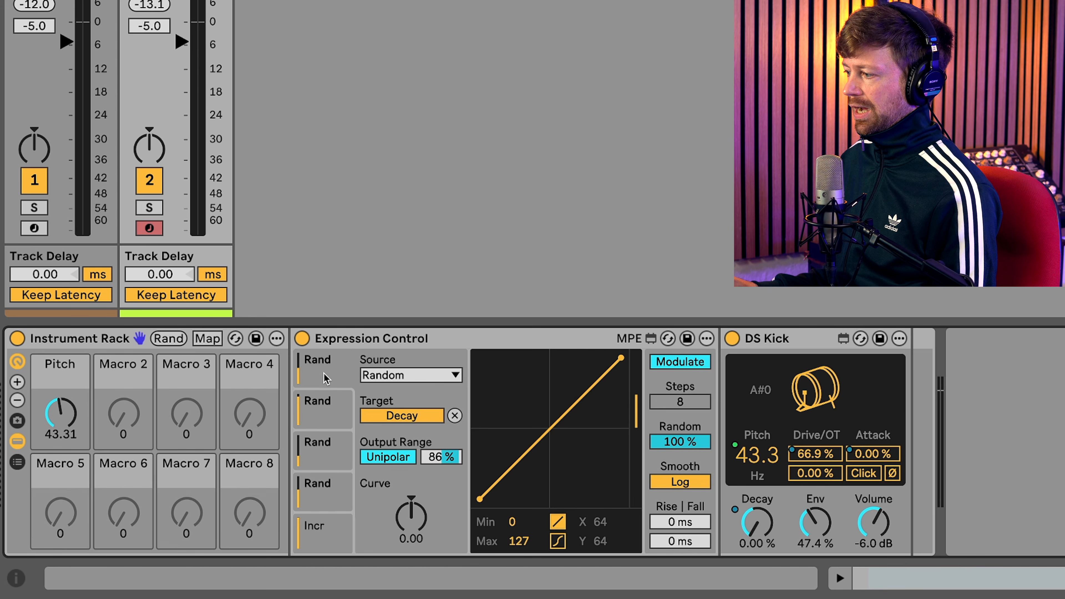
pyautogui.click(317, 505)
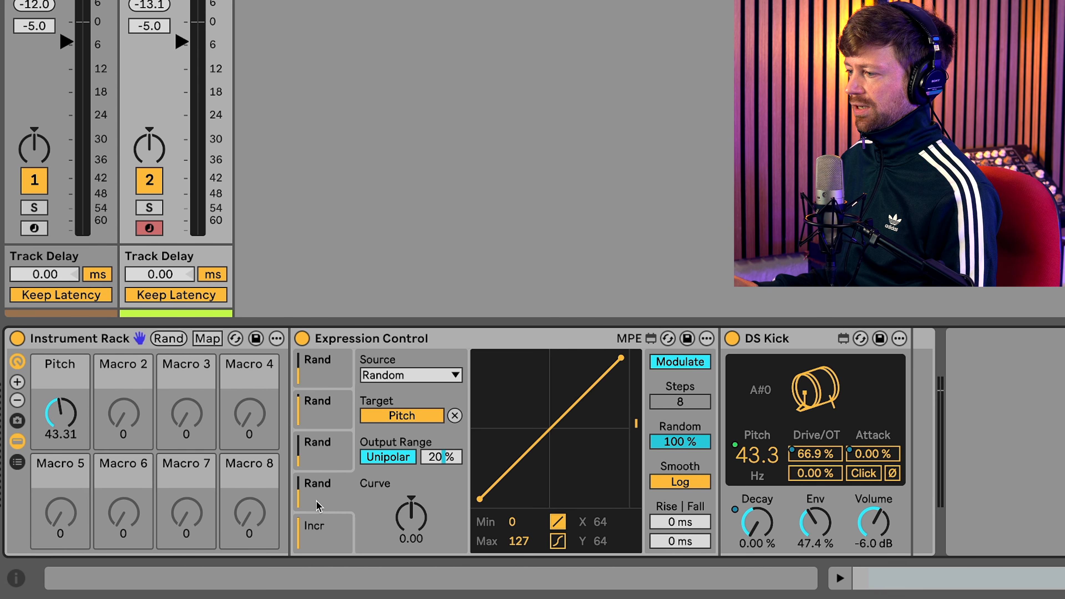
pyautogui.rightClick(457, 462)
pyautogui.click(520, 63)
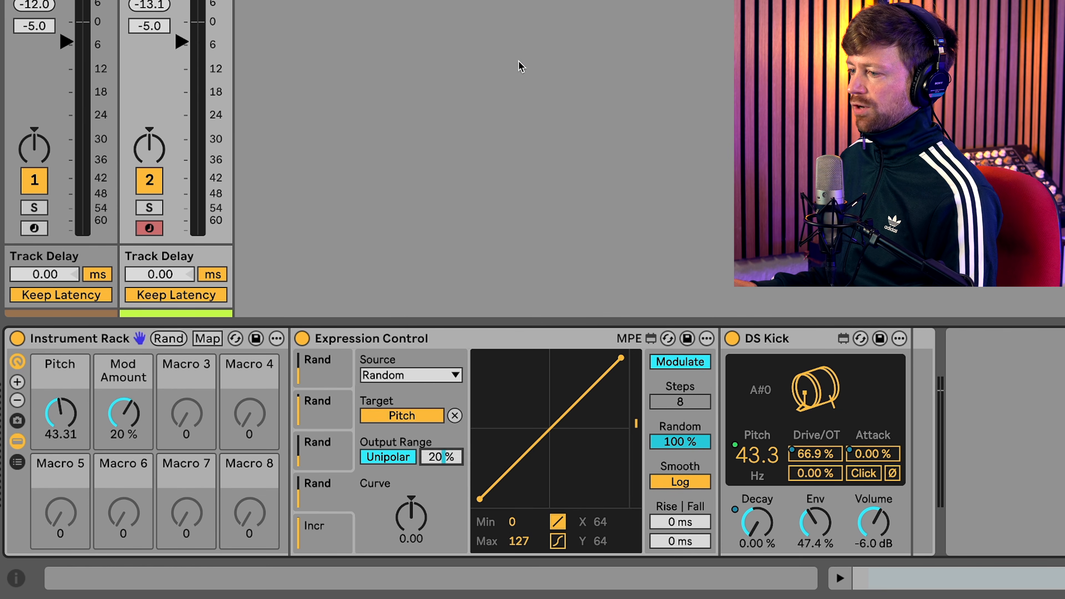
# - Color the rack's Pitch macro green
pyautogui.rightClick(70, 372)
pyautogui.click(215, 314)
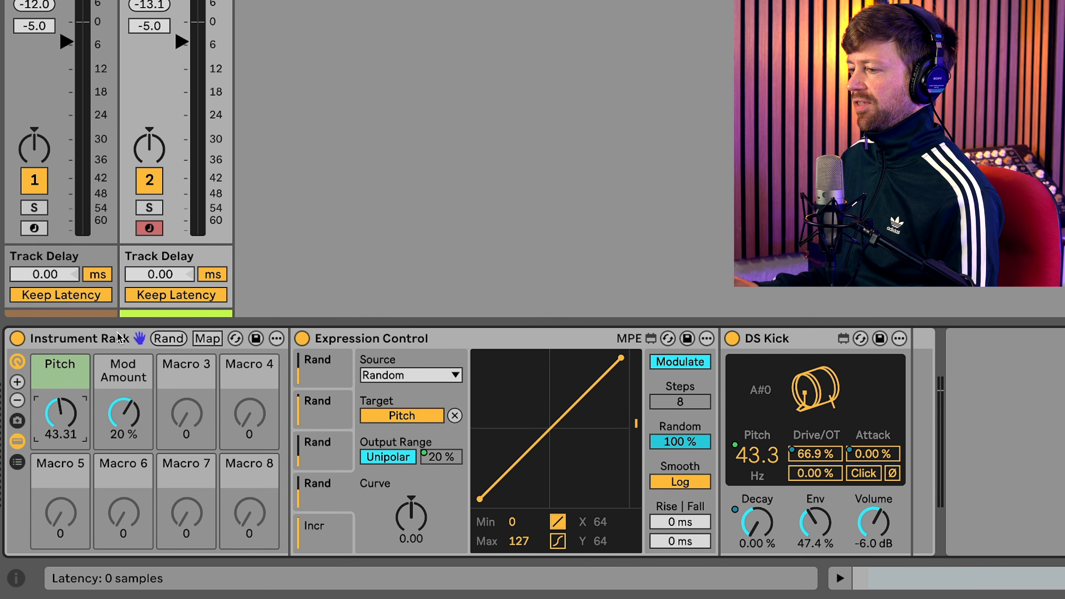
# - Color the rack's Mod Amount macro green and set the minimum of its macro mapping to 0 %
pyautogui.rightClick(125, 367)
pyautogui.click(264, 309)
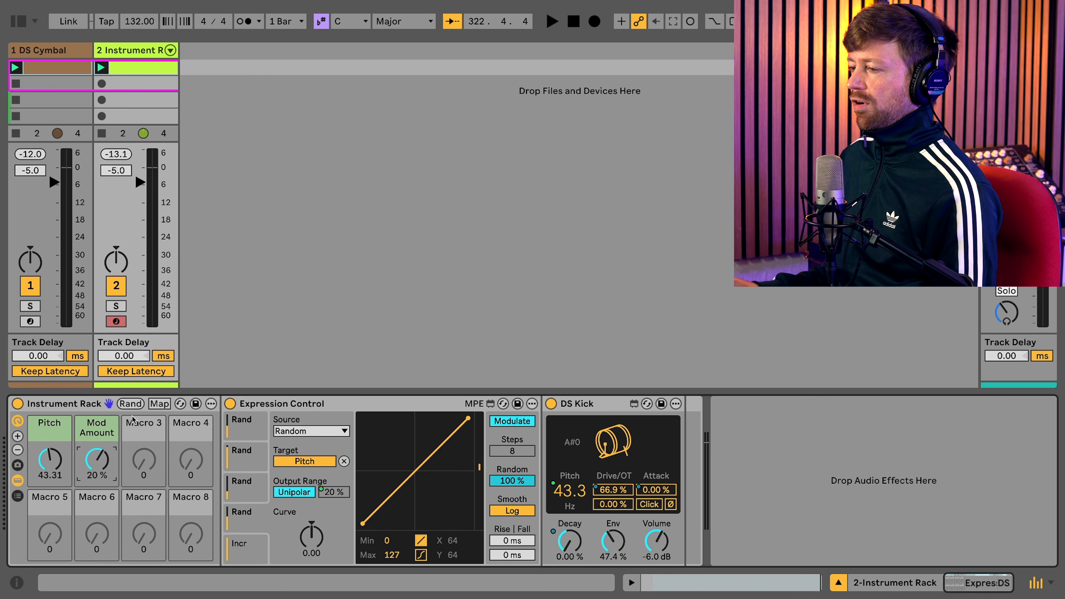
pyautogui.click(162, 405)
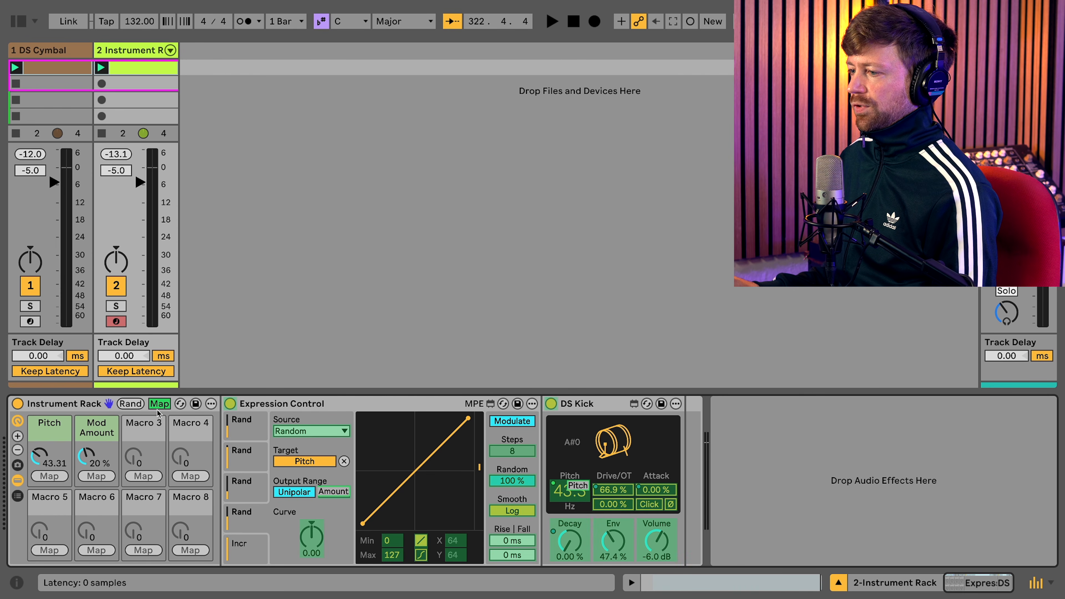
pyautogui.click(18, 22)
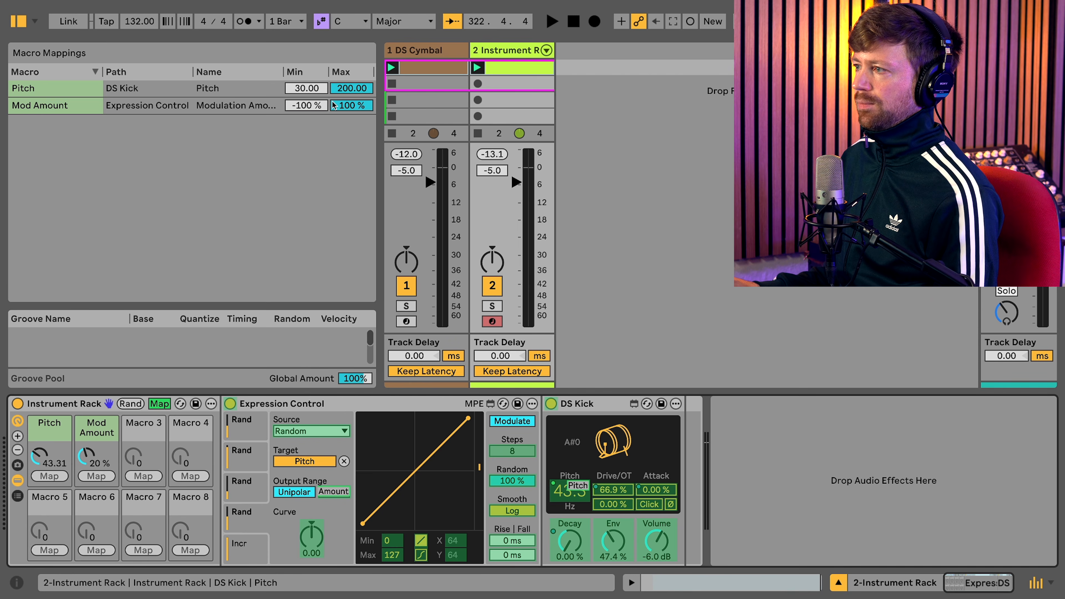
pyautogui.click(324, 107)
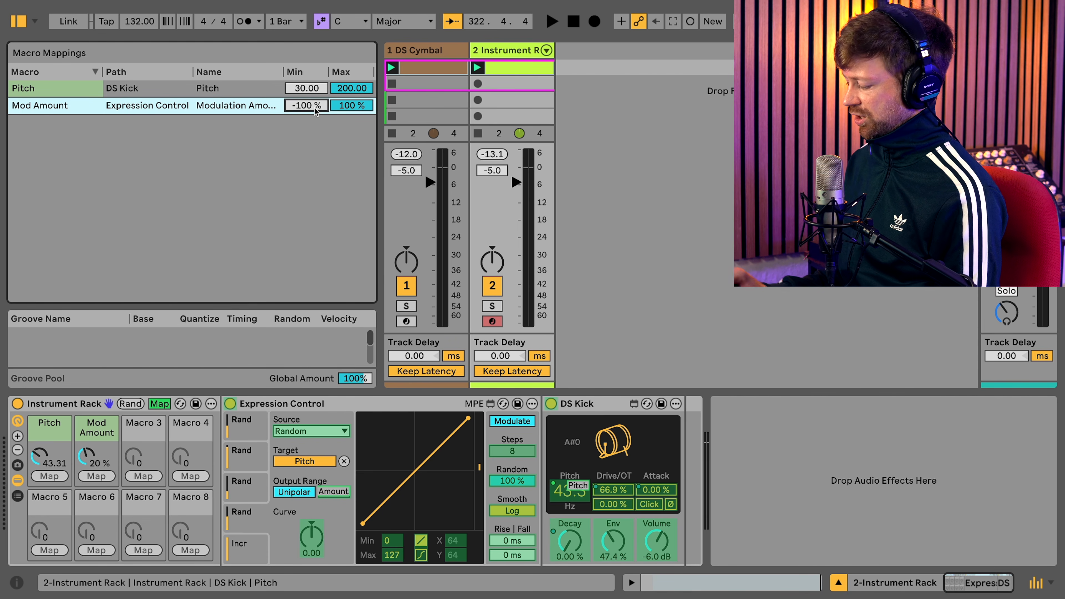
pyautogui.press('Return')
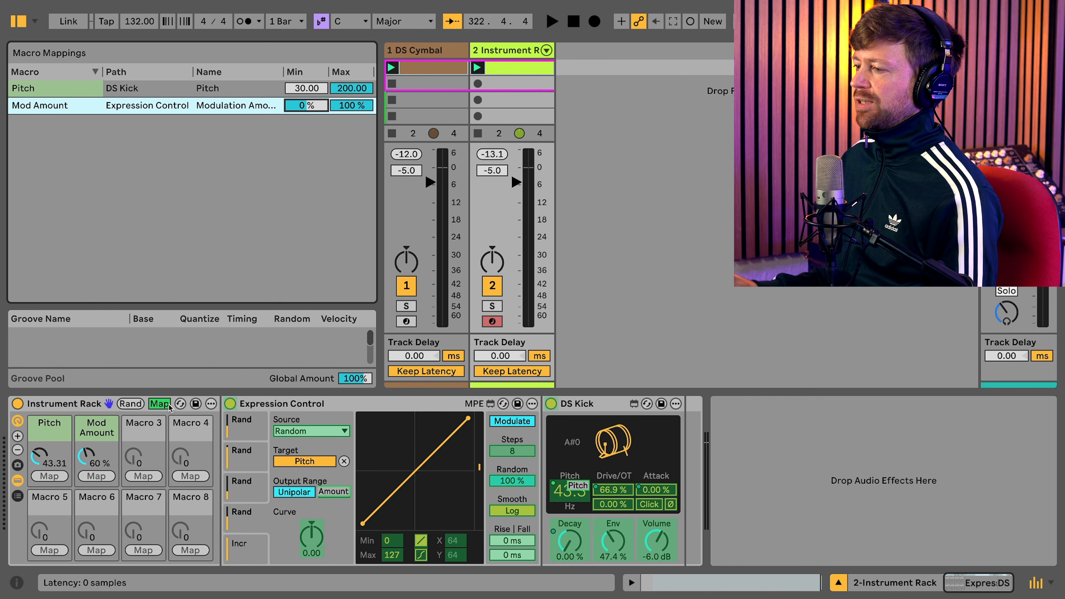
pyautogui.click(159, 404)
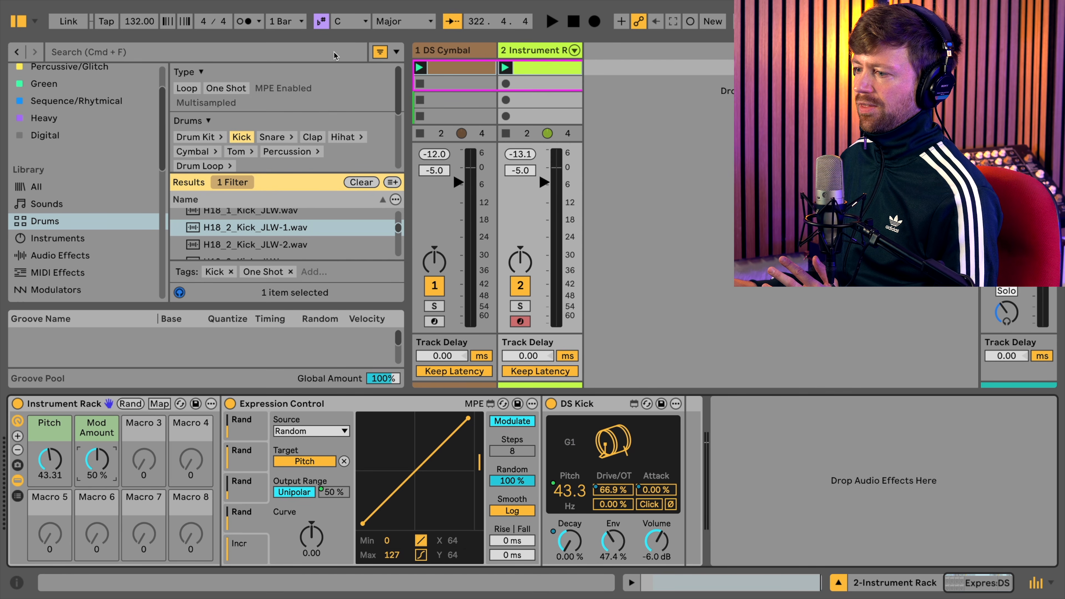
# - Show the green Mod Amount macro as a generic 0-127 value and lower it to 0
pyautogui.rightClick(95, 454)
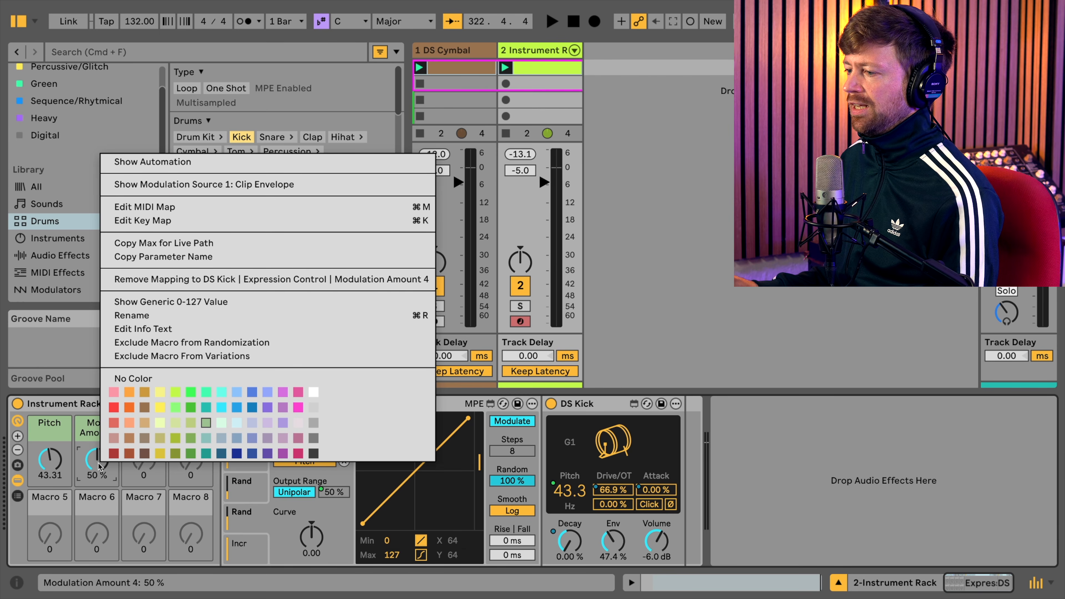
pyautogui.click(163, 303)
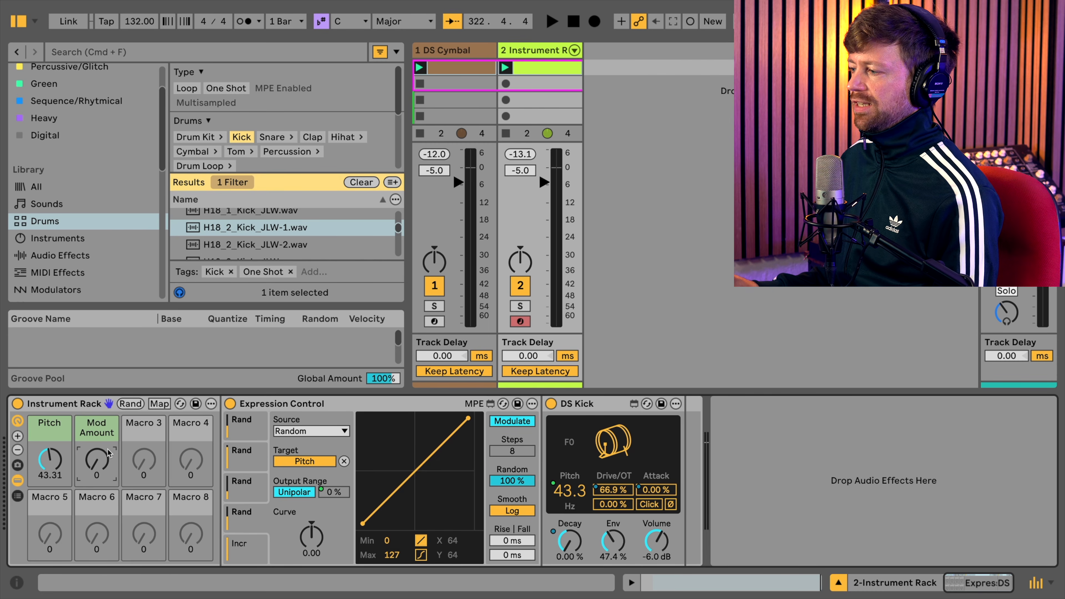
pyautogui.moveTo(98, 473)
pyautogui.mouseDown()
pyautogui.moveTo(98, 457)
pyautogui.moveTo(98, 474)
pyautogui.mouseUp()
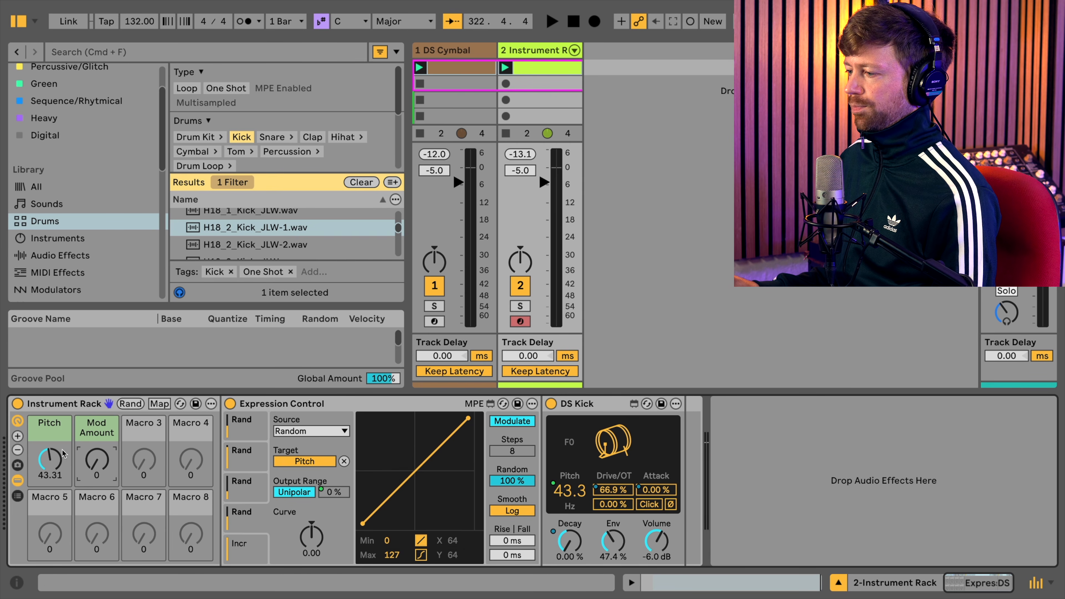
# - Play the pattern while sweeping the Pitch macro, leaving it at about 41.10
pyautogui.press('space')
pyautogui.moveTo(57, 467); pyautogui.dragTo(57, 470)
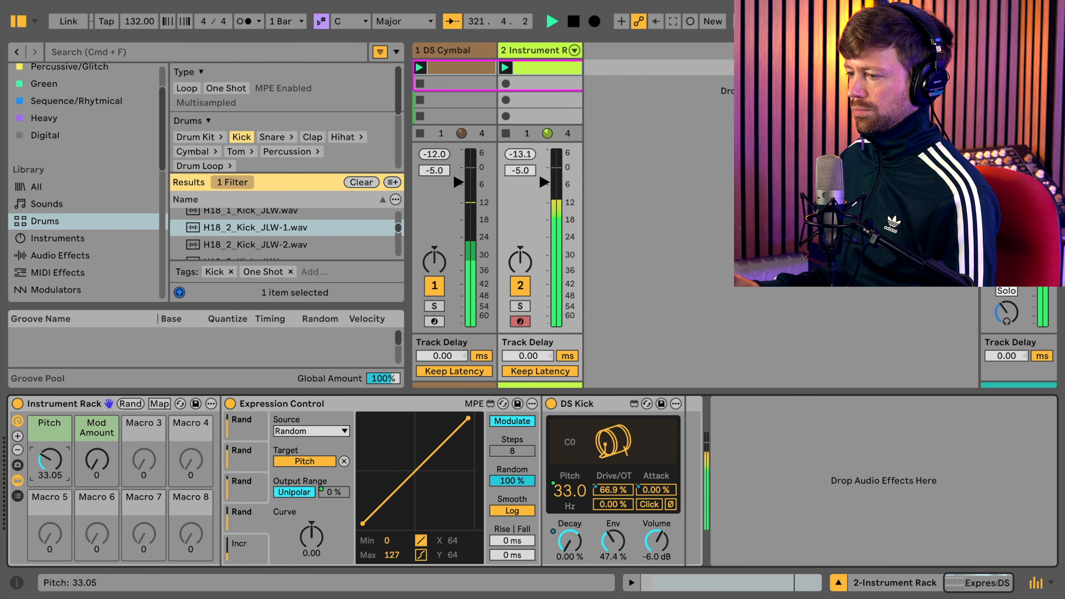
pyautogui.press('space')
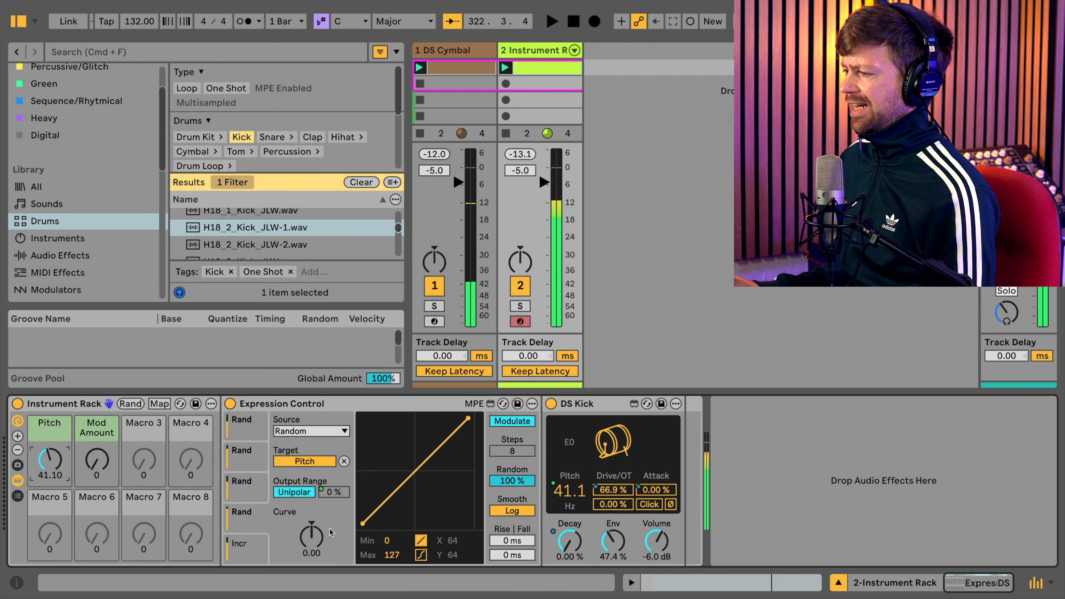
# - Set the output range of Expression Control's overdrive and Decay modulation slots to 0 %
pyautogui.click(250, 487)
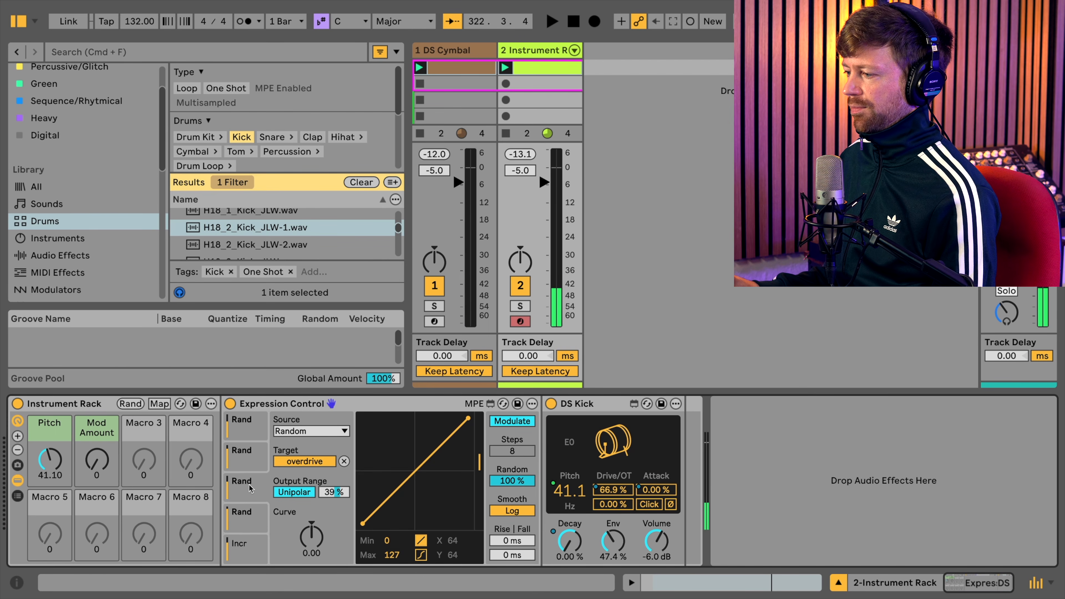
pyautogui.click(343, 495)
pyautogui.write('0')
pyautogui.press('Return')
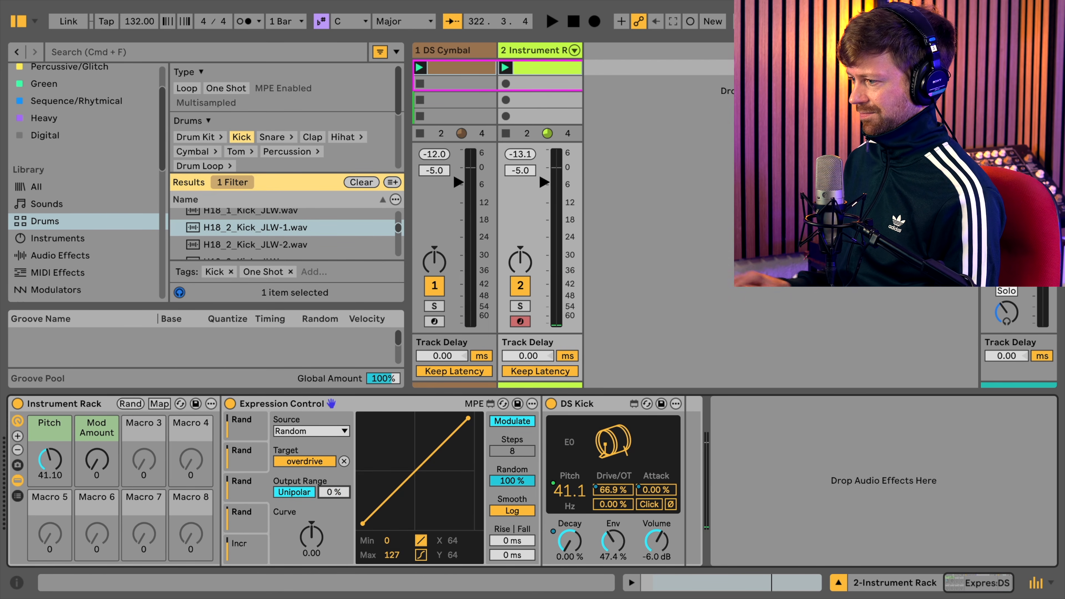
pyautogui.click(263, 464)
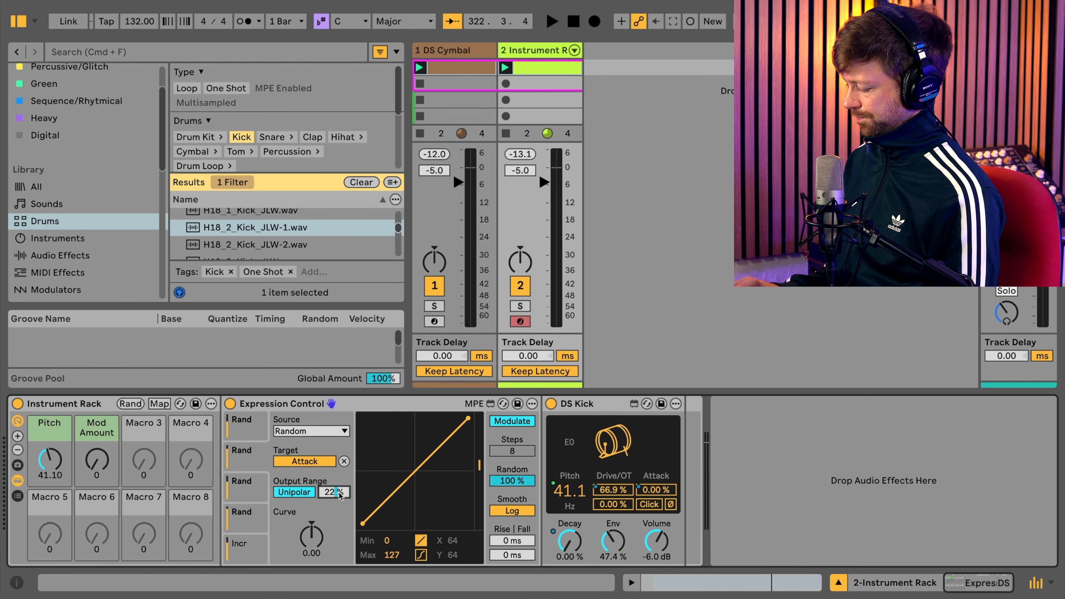
pyautogui.click(250, 431)
pyautogui.click(344, 494)
pyautogui.write('0')
pyautogui.press('Return')
# - During playback, raise DS Kick's Decay to about 23.7 % and lower the Pitch macro to about 35.76
pyautogui.press('space')
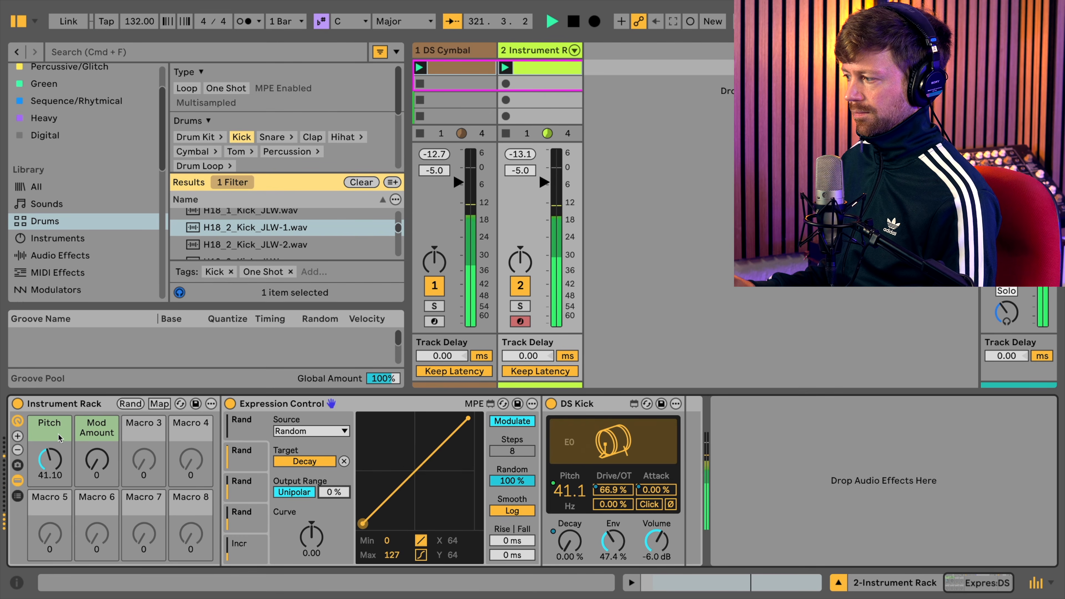
pyautogui.click(52, 461)
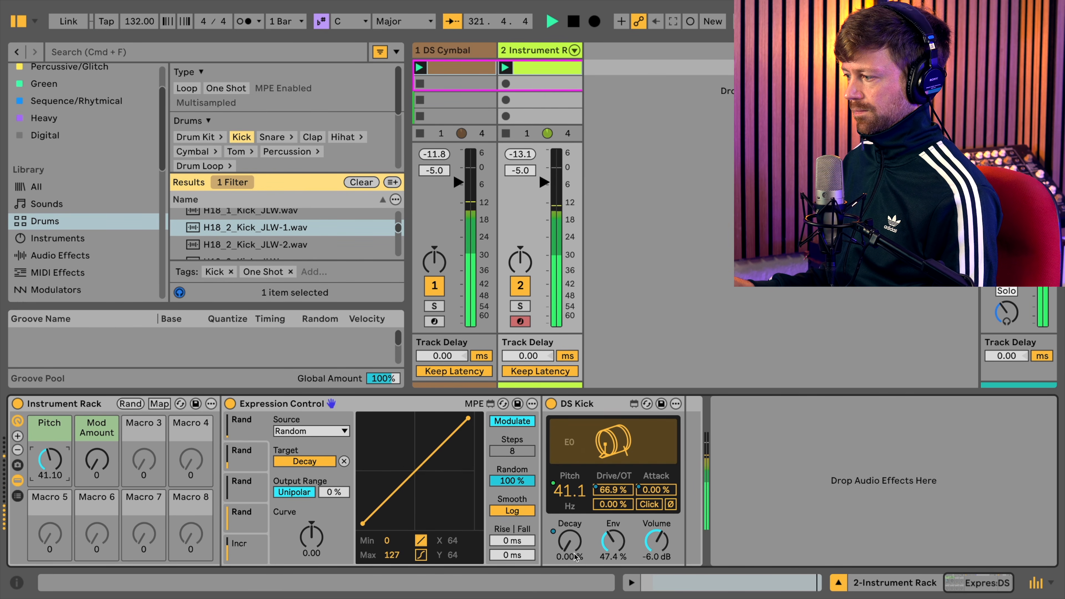
pyautogui.moveTo(569, 542); pyautogui.dragTo(570, 528)
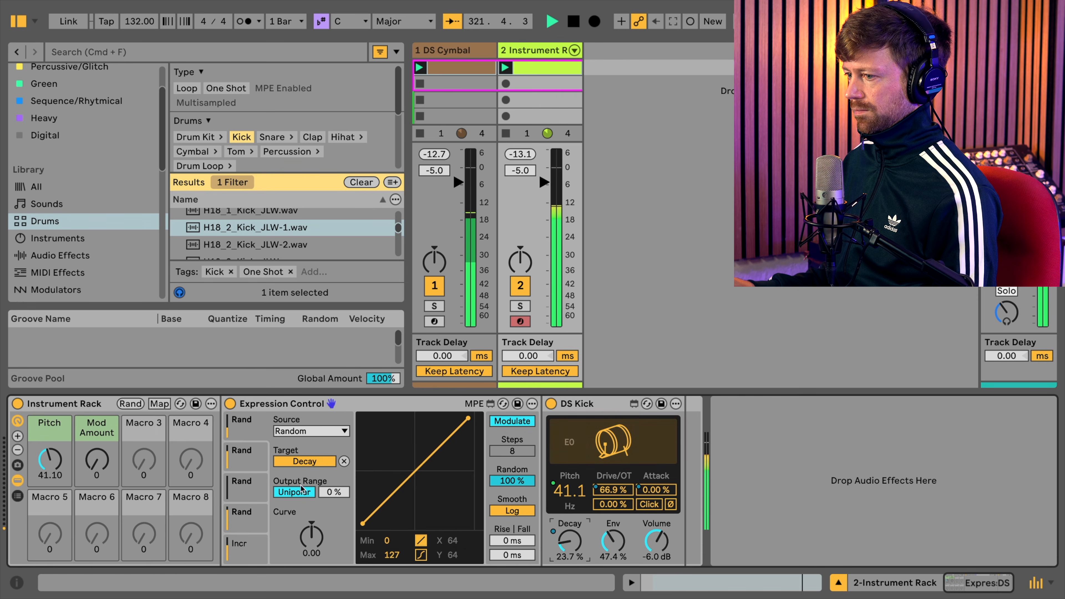
pyautogui.moveTo(50, 460)
pyautogui.mouseDown()
pyautogui.moveTo(50, 428)
pyautogui.moveTo(49, 467)
pyautogui.moveTo(60, 460)
pyautogui.mouseUp()
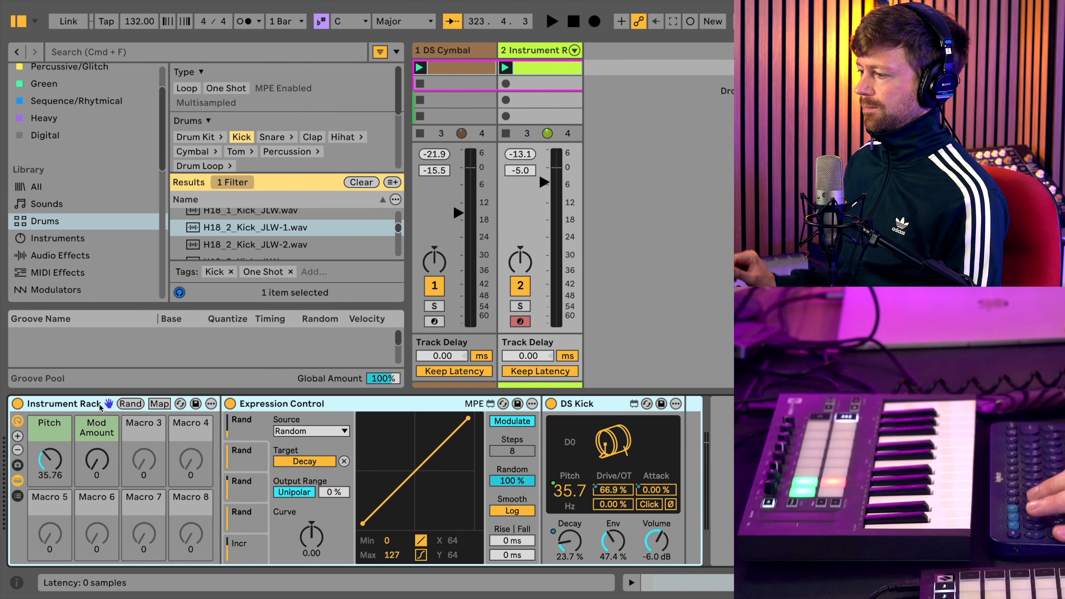
pyautogui.press('space')
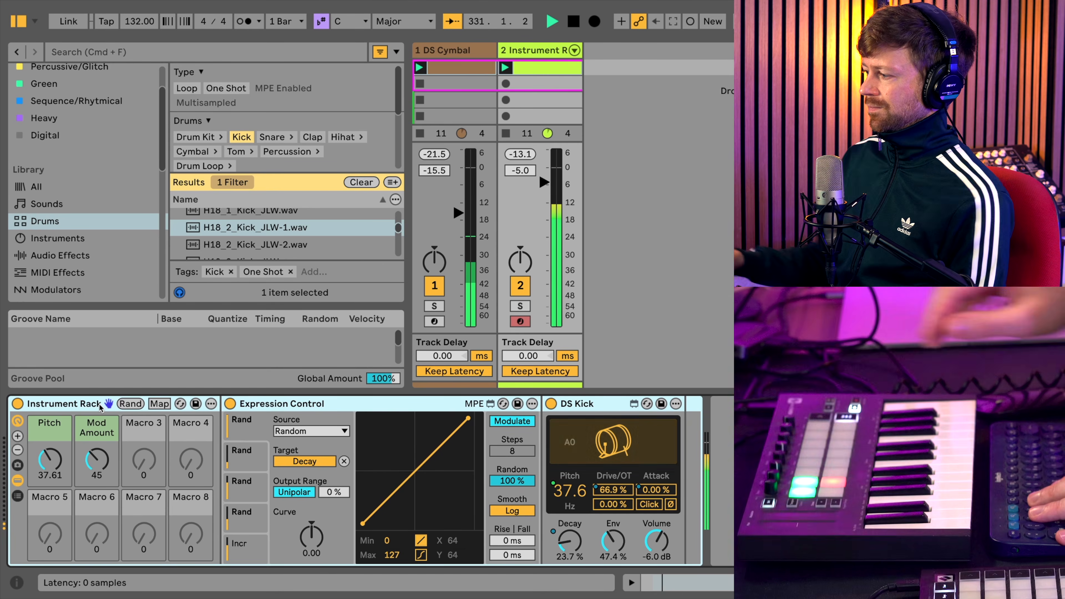
# - Map DS Kick's Decay to Macro 3 and the output range of the Decay modulation slot to Macro 4
pyautogui.rightClick(554, 541)
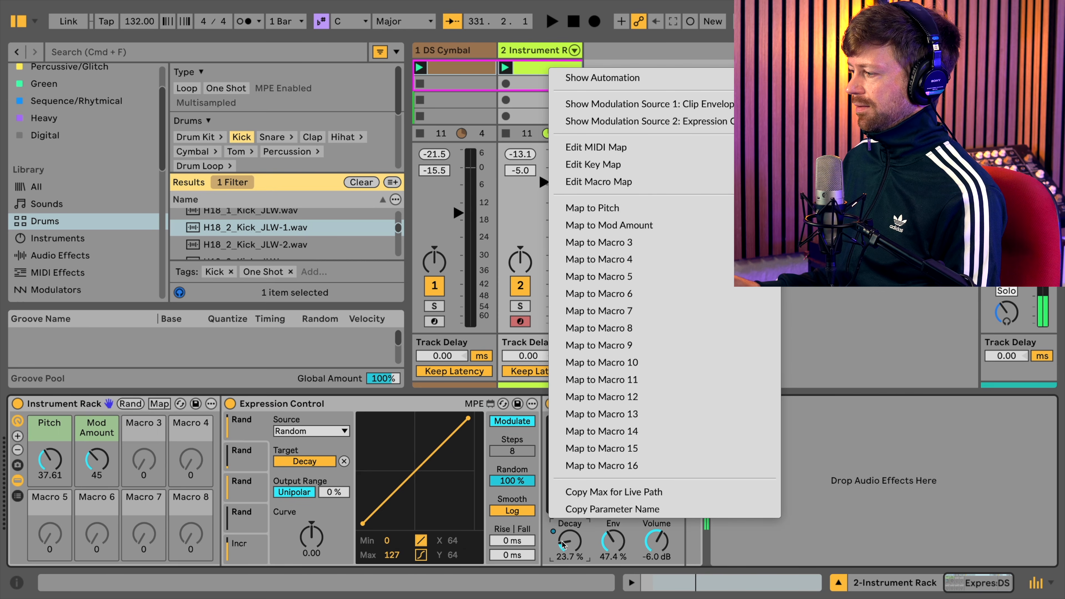
pyautogui.click(609, 243)
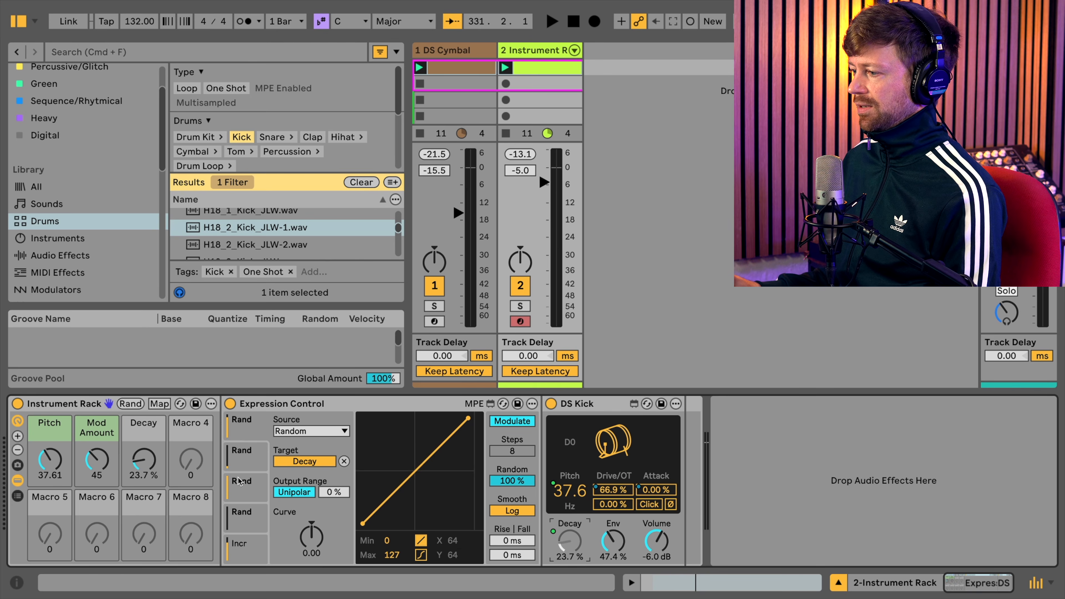
pyautogui.rightClick(321, 462)
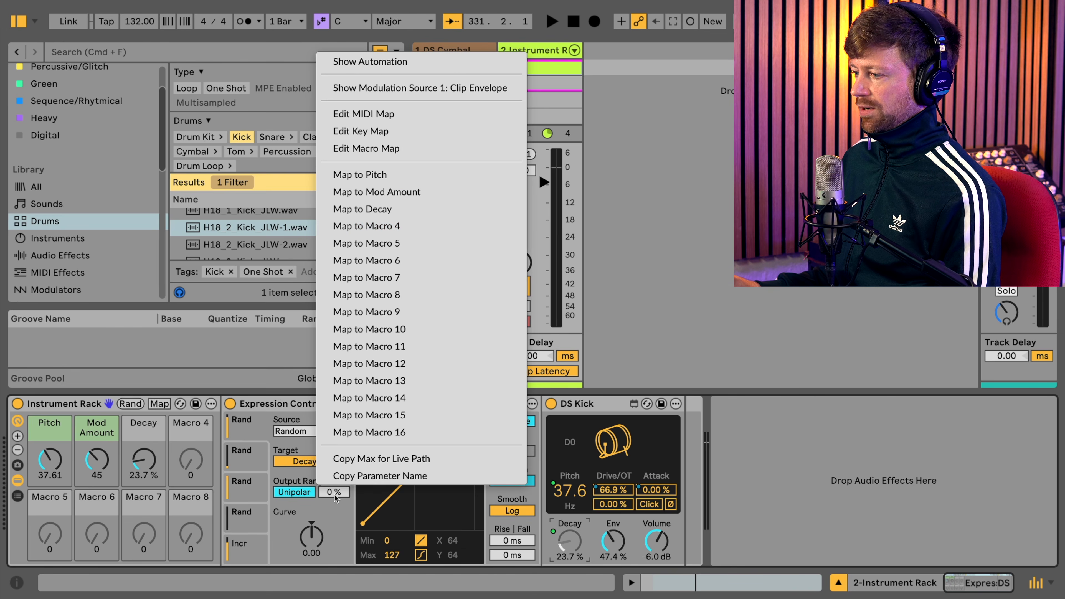
pyautogui.click(416, 231)
# - Color the rack's Decay macro and its neighbouring Mod Amount macro orange
pyautogui.rightClick(145, 436)
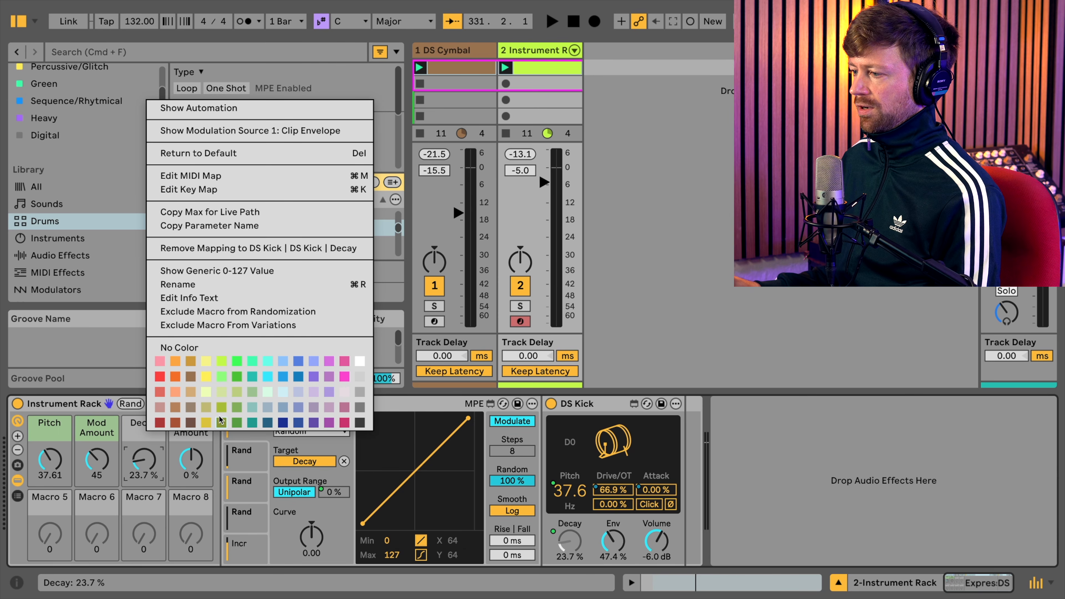
pyautogui.click(167, 392)
pyautogui.rightClick(146, 433)
pyautogui.click(175, 393)
pyautogui.rightClick(188, 432)
pyautogui.click(217, 393)
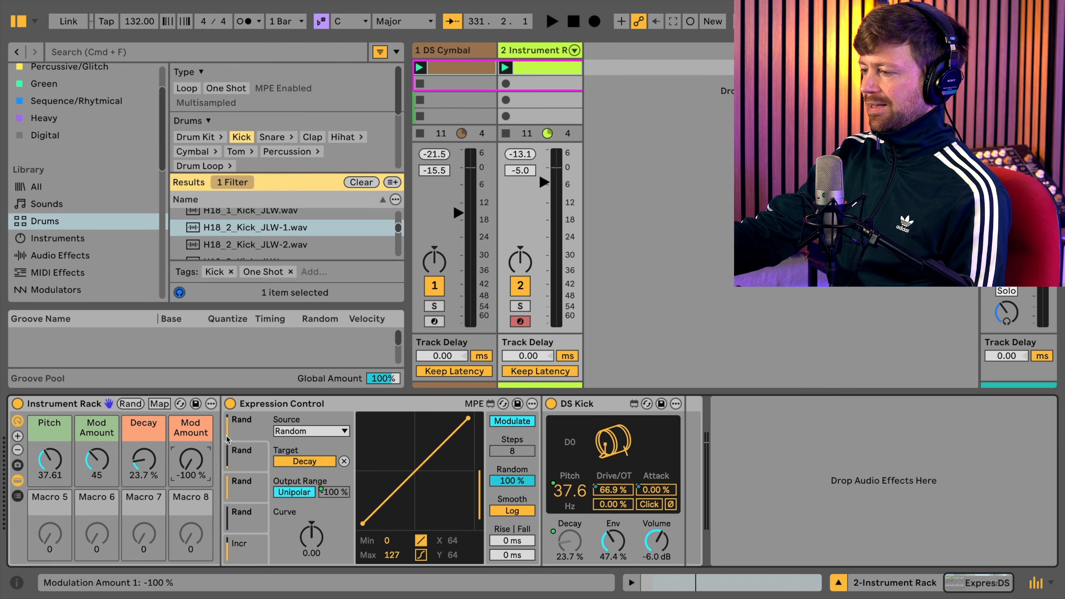
# - Set the minimum of the orange Mod Amount macro's mapping to 0 %
pyautogui.click(160, 405)
pyautogui.click(310, 109)
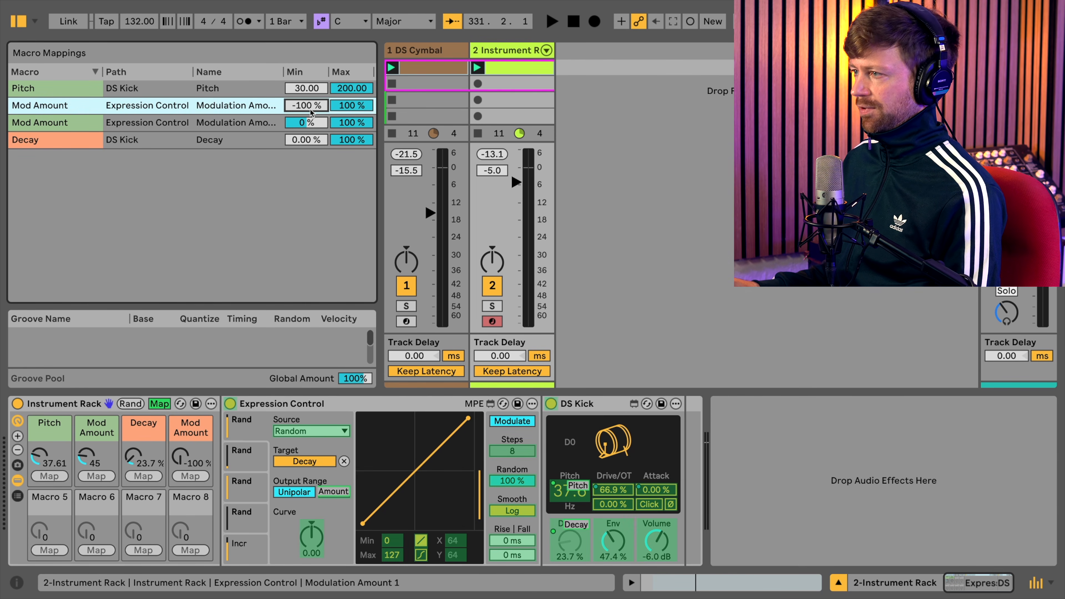
pyautogui.press('Delete')
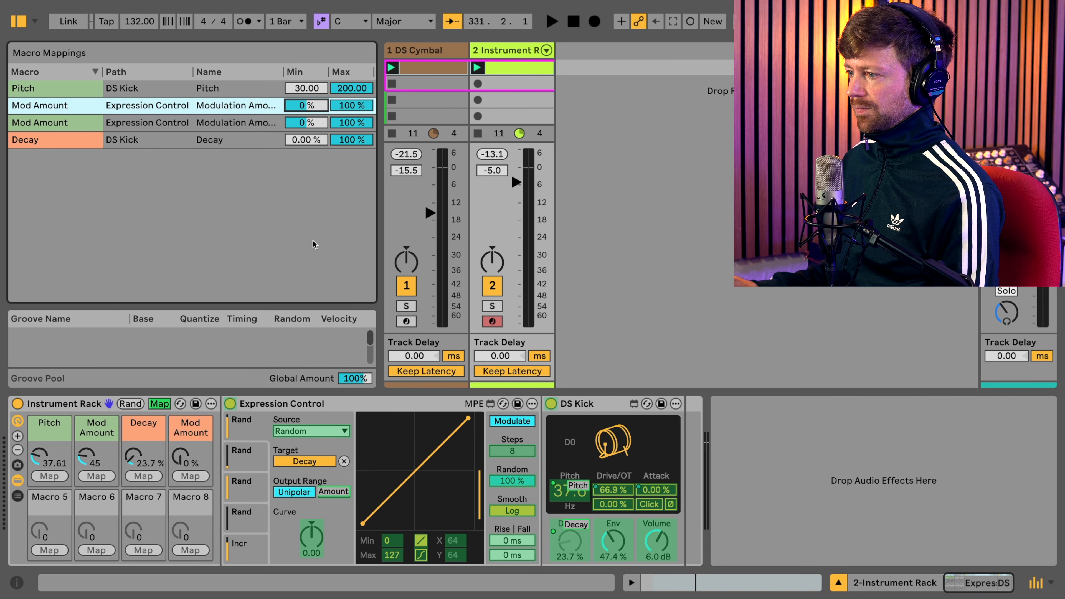
pyautogui.click(160, 403)
# - Show the orange Mod Amount macro as a generic 0-127 value and play the pattern to audition the Decay controls
pyautogui.rightClick(190, 460)
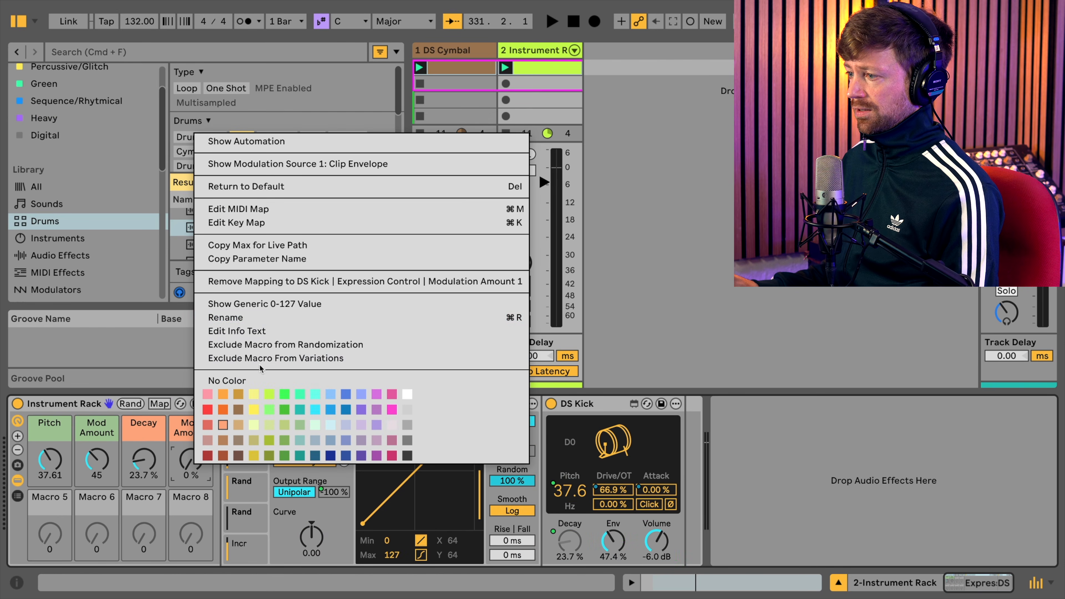
pyautogui.click(269, 308)
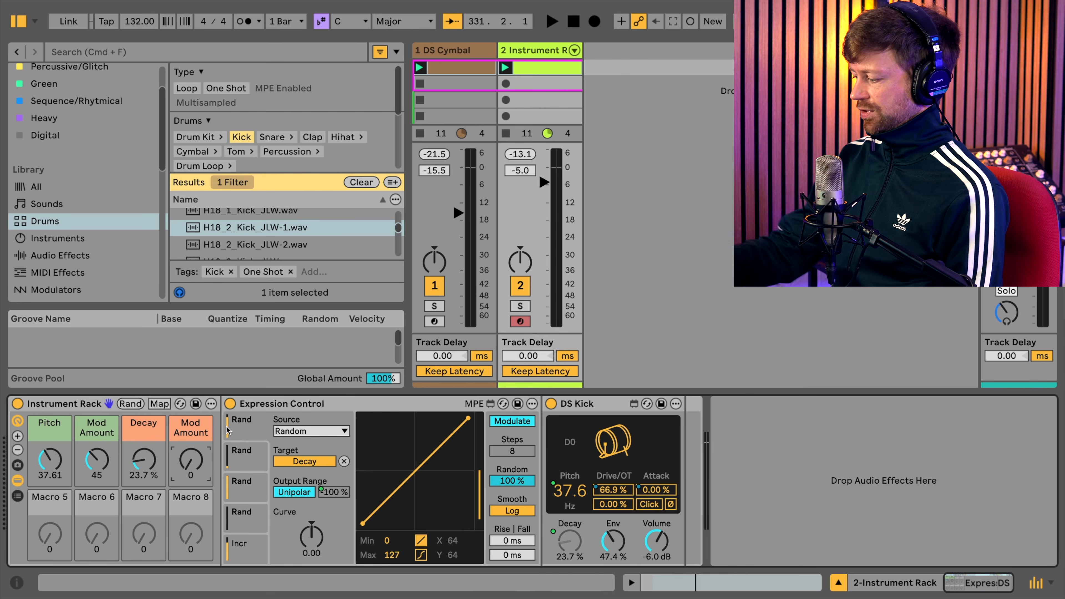
pyautogui.click(227, 430)
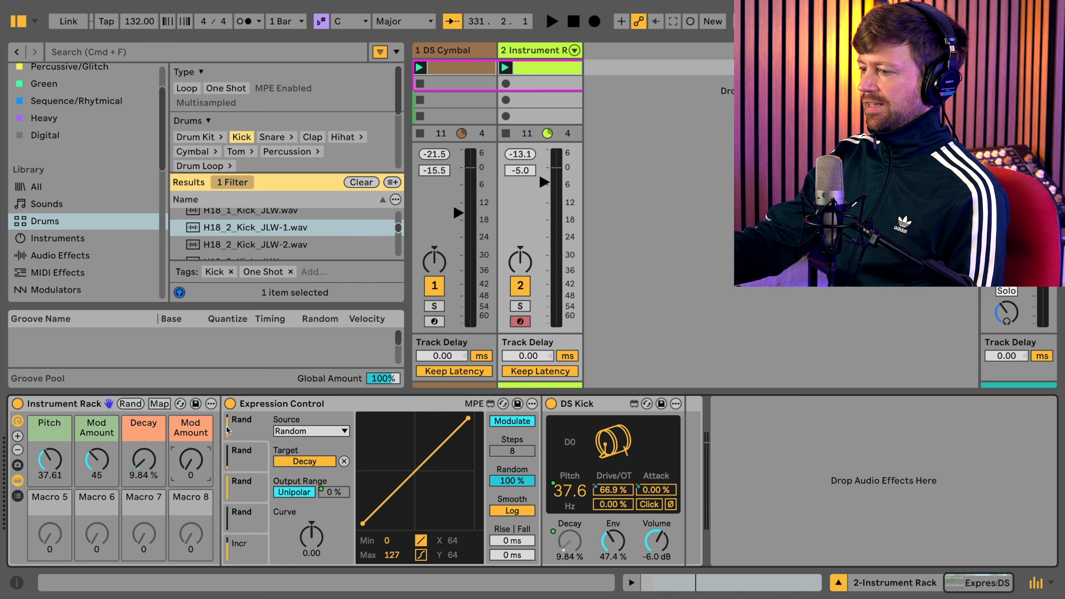
pyautogui.press('space')
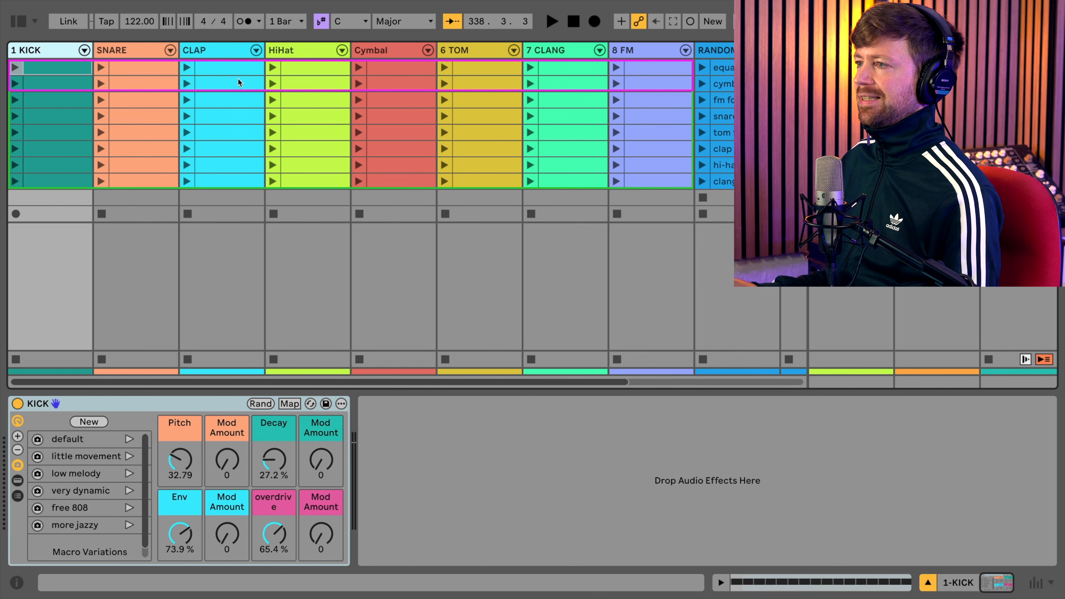
# - Examine the macros and variations of the finished drum racks across the tracks from KICK to RANDOM RACK, ending on TOM
pyautogui.press('Right')
pyautogui.press('Right')
pyautogui.press('Right')
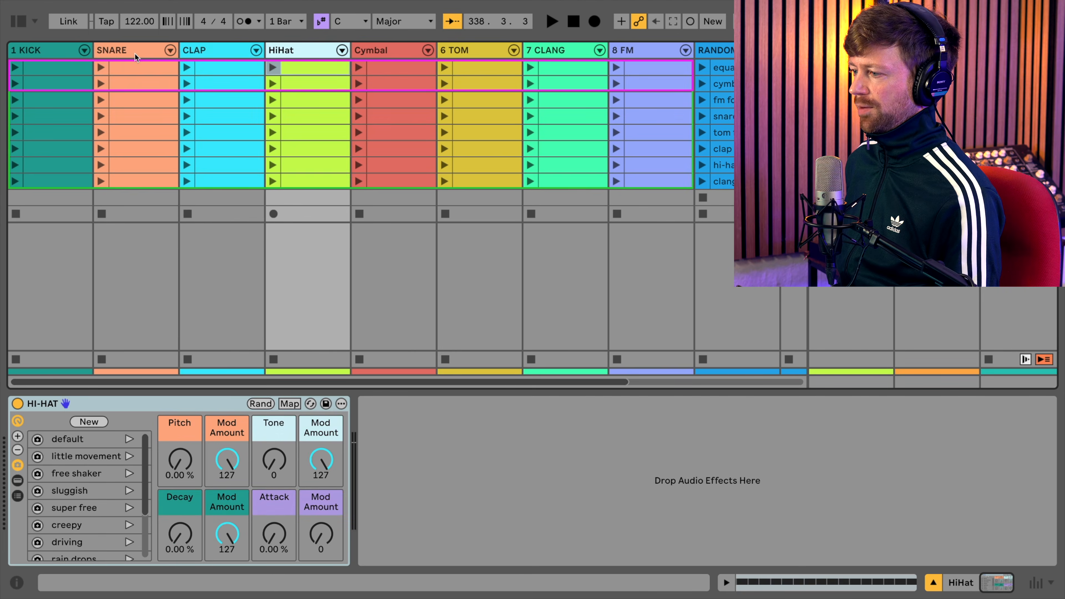
pyautogui.press('Right')
pyautogui.press('Right')
pyautogui.press('Right')
pyautogui.press('Right')
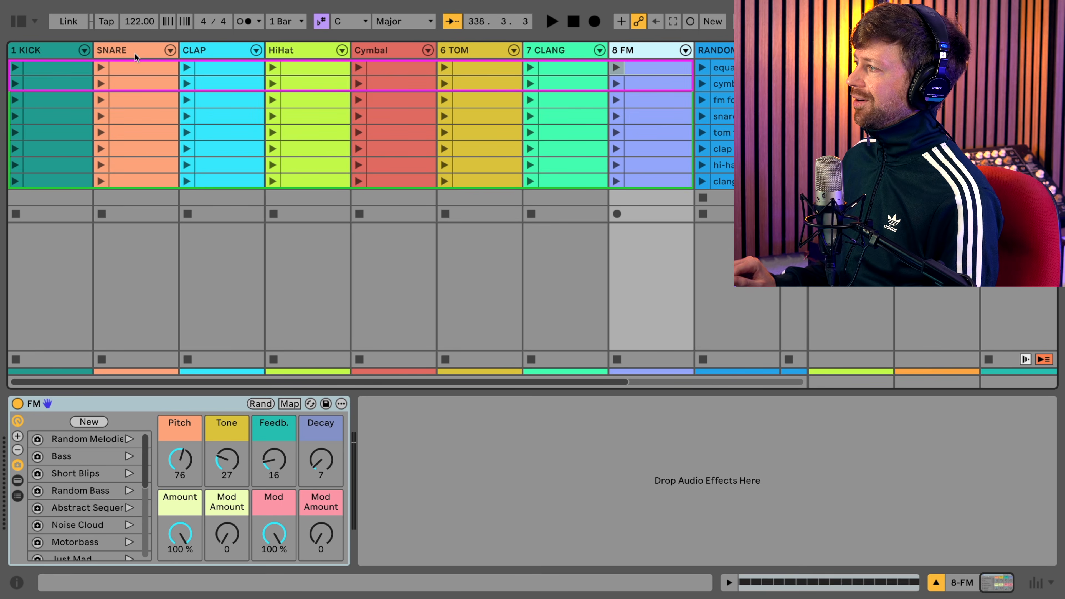
pyautogui.press('Right')
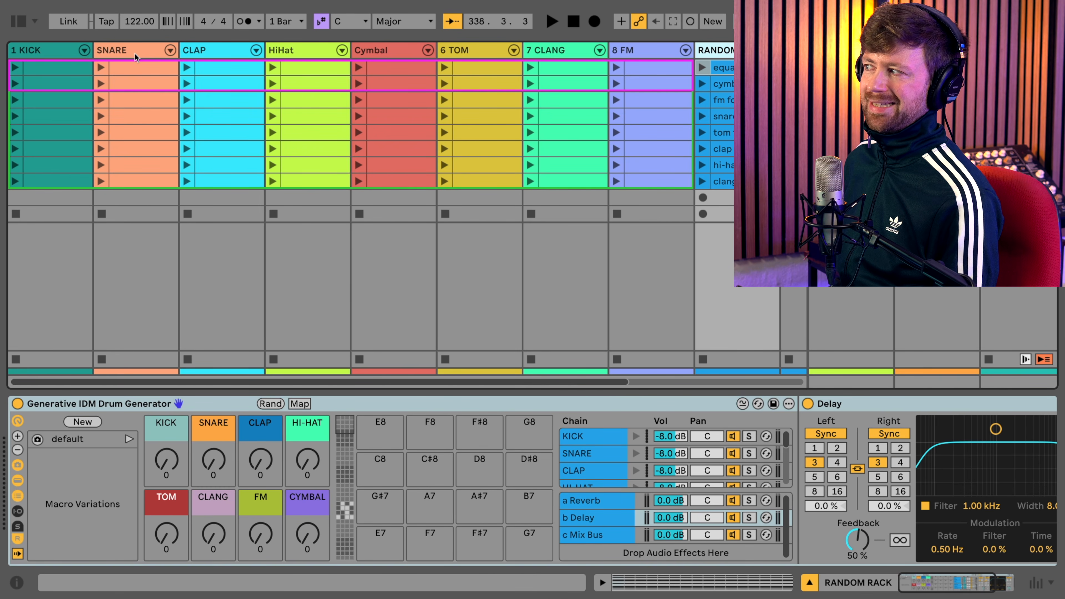
pyautogui.press('Left')
pyautogui.press('Left')
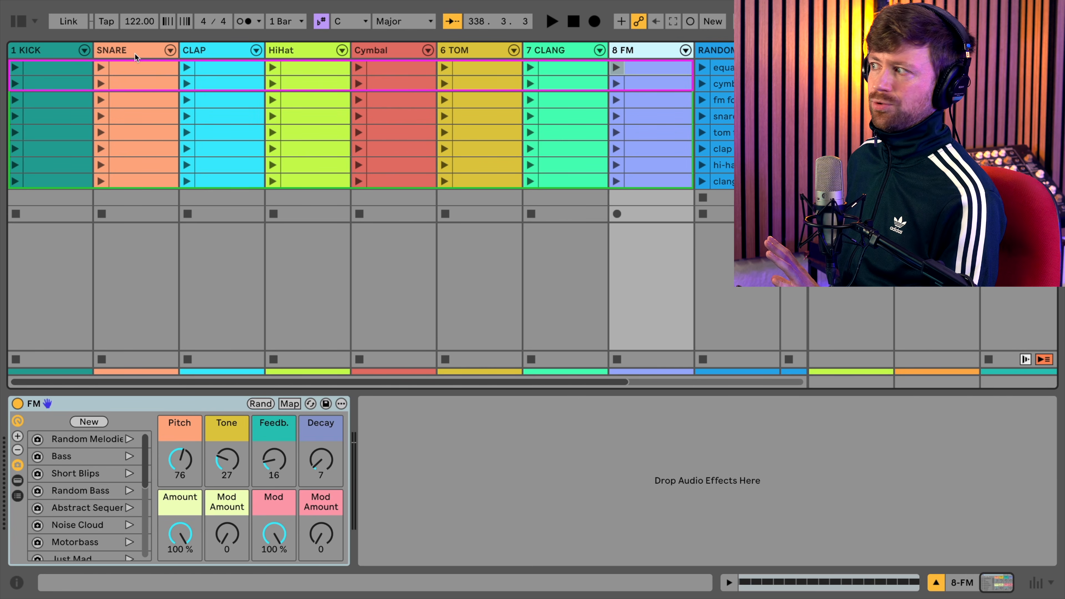
pyautogui.press('Left')
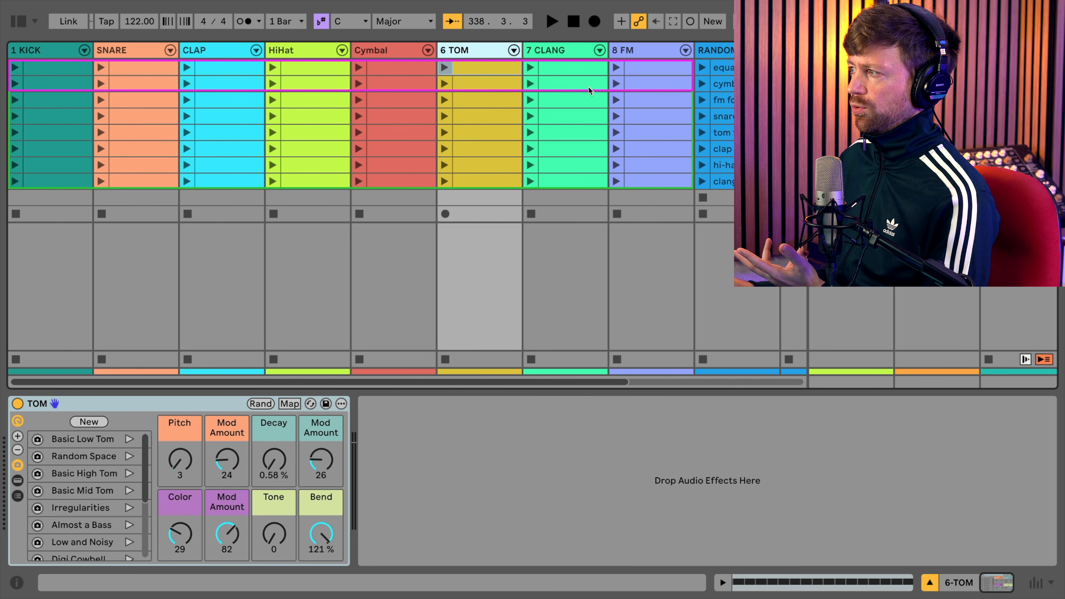
# - Inspect the note chance settings in the first KICK clip and in the SNARE clip
pyautogui.click(64, 73)
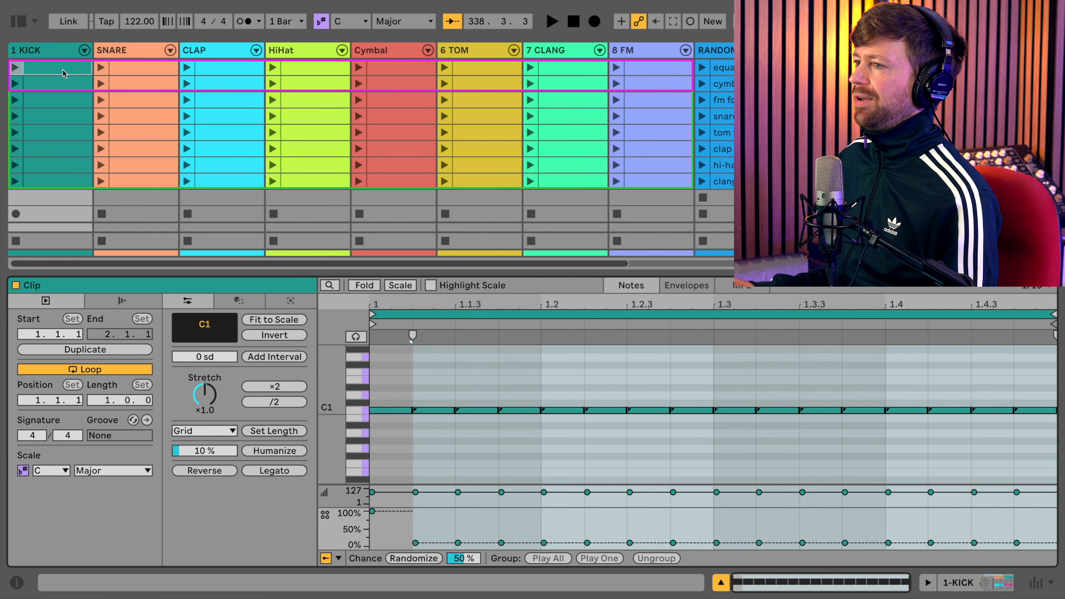
pyautogui.moveTo(432, 386); pyautogui.dragTo(1024, 467)
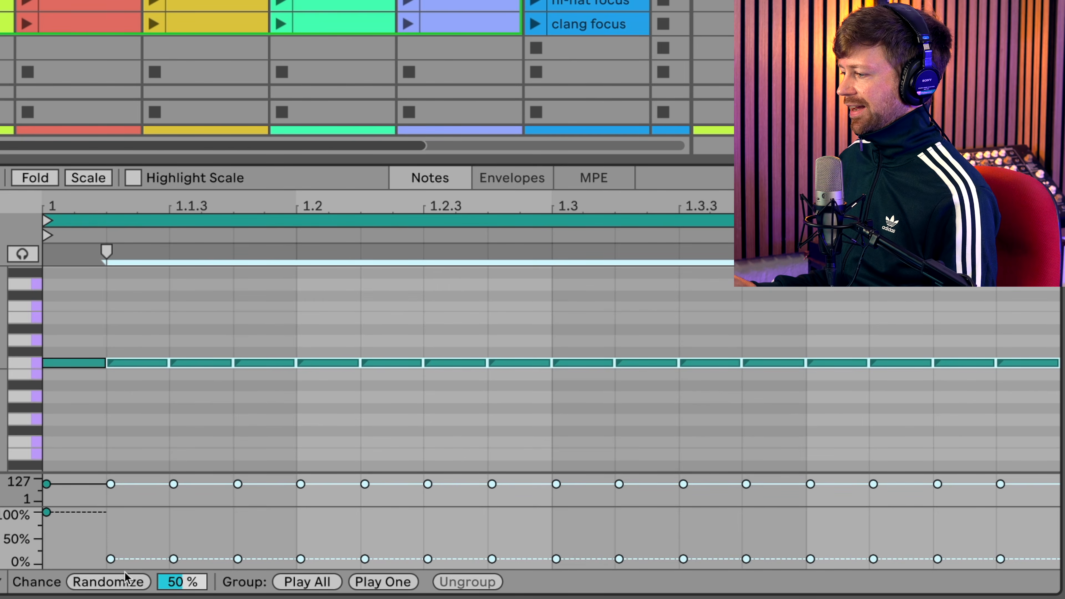
pyautogui.click(111, 559)
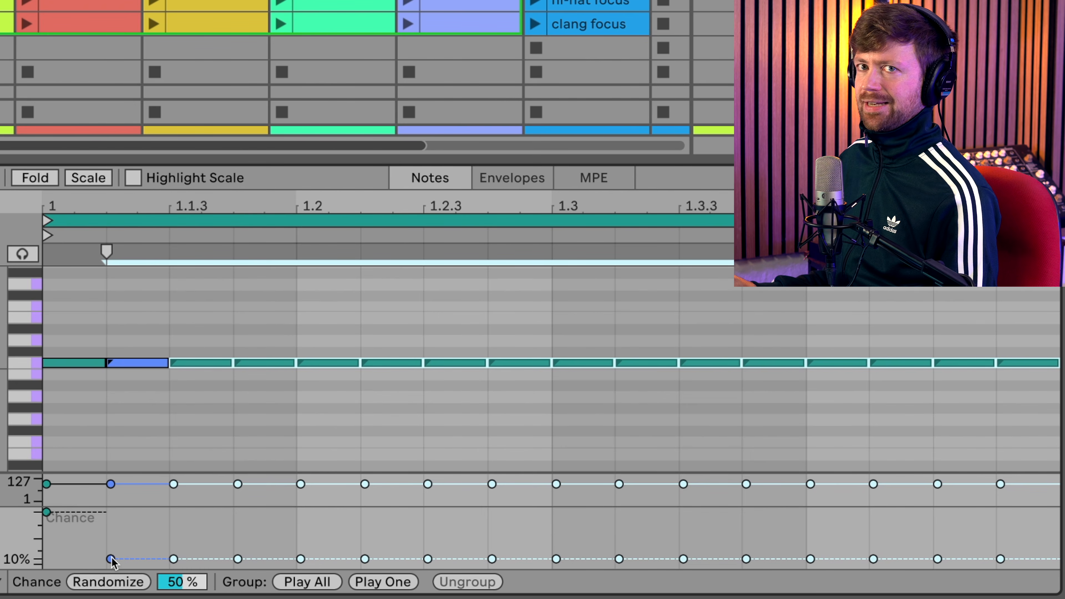
pyautogui.click(86, 510)
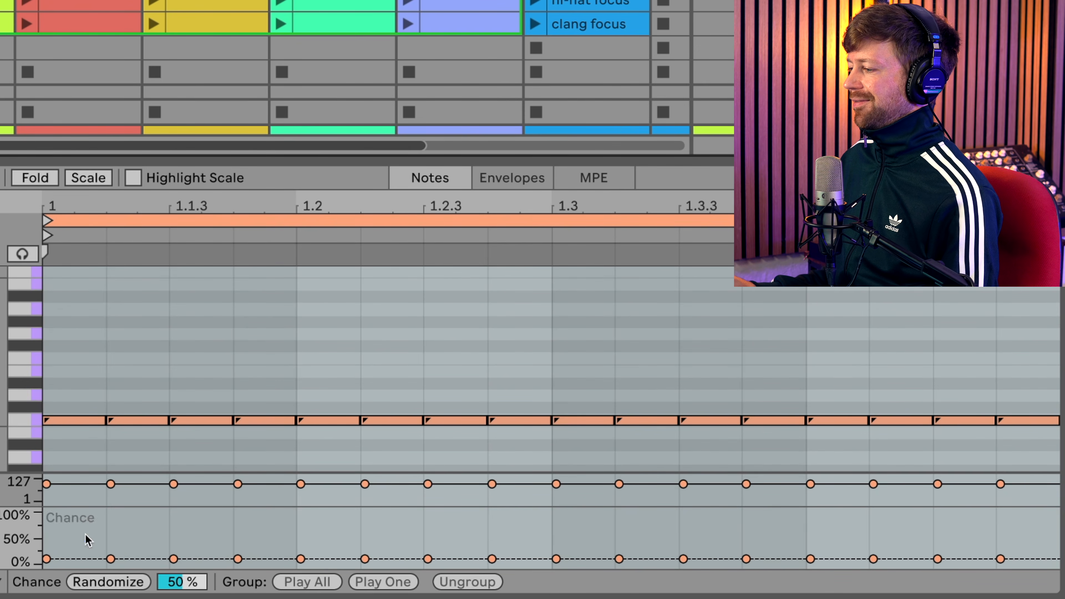
pyautogui.moveTo(85, 524); pyautogui.dragTo(74, 565)
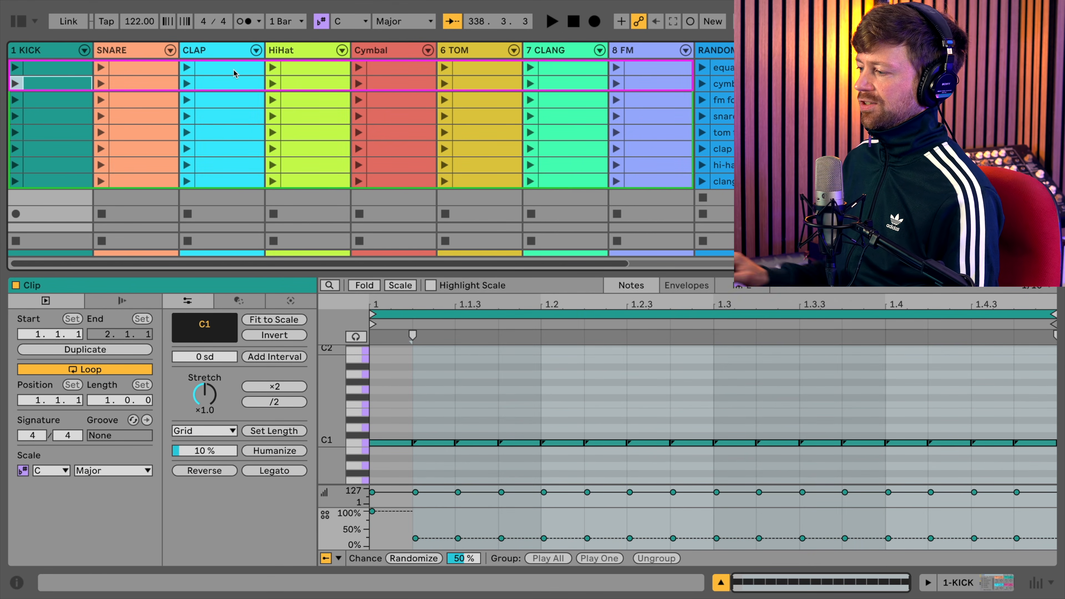
# - Step down through the following KICK clips and compare the chance of the notes after the first beat
pyautogui.click(435, 542)
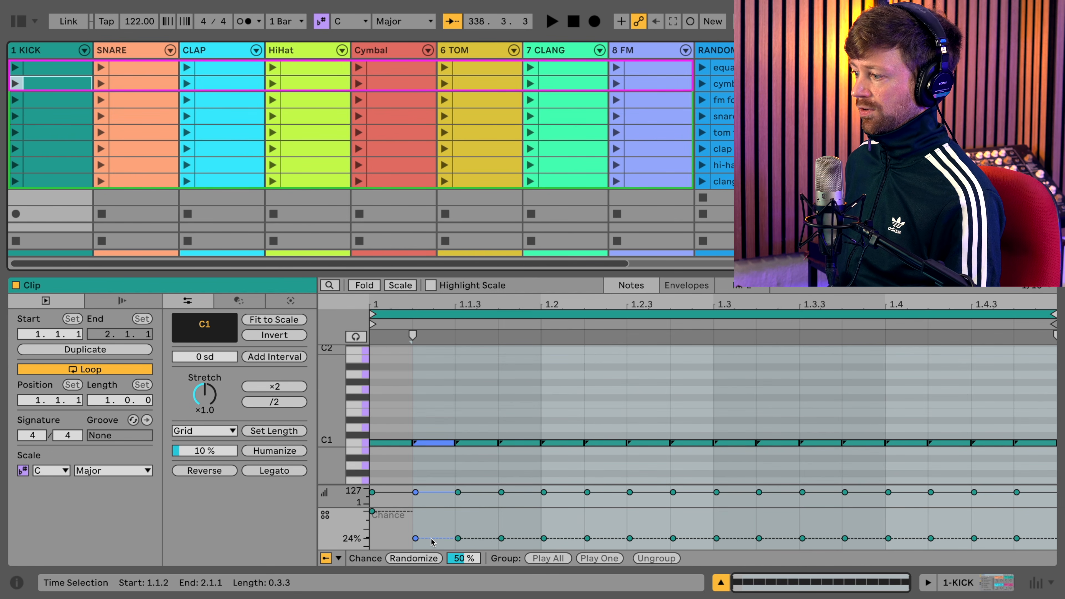
pyautogui.press('Down')
pyautogui.click(434, 542)
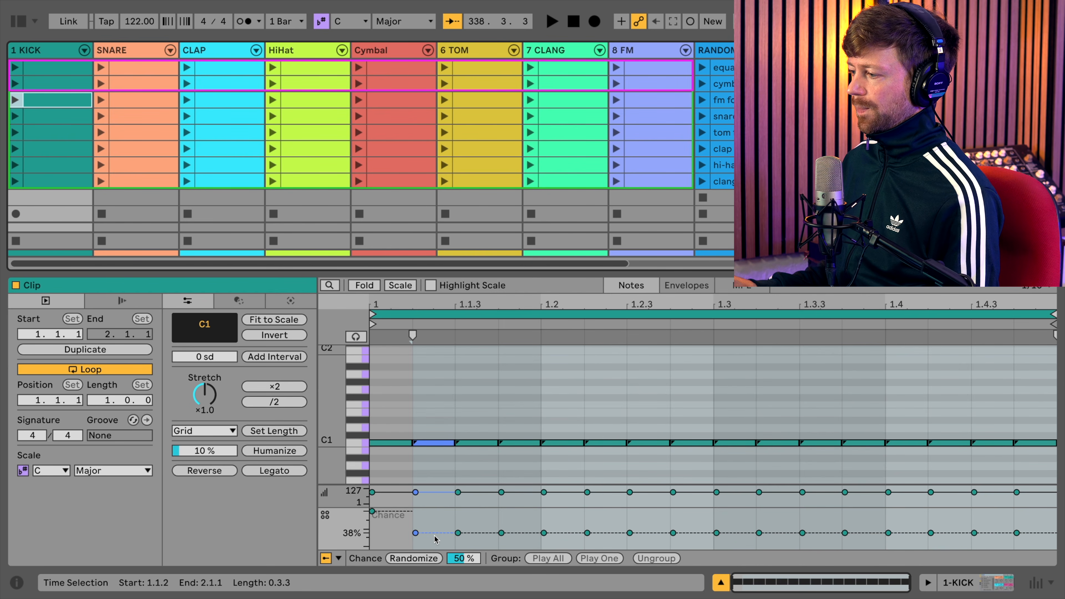
pyautogui.press('Down')
pyautogui.moveTo(437, 531)
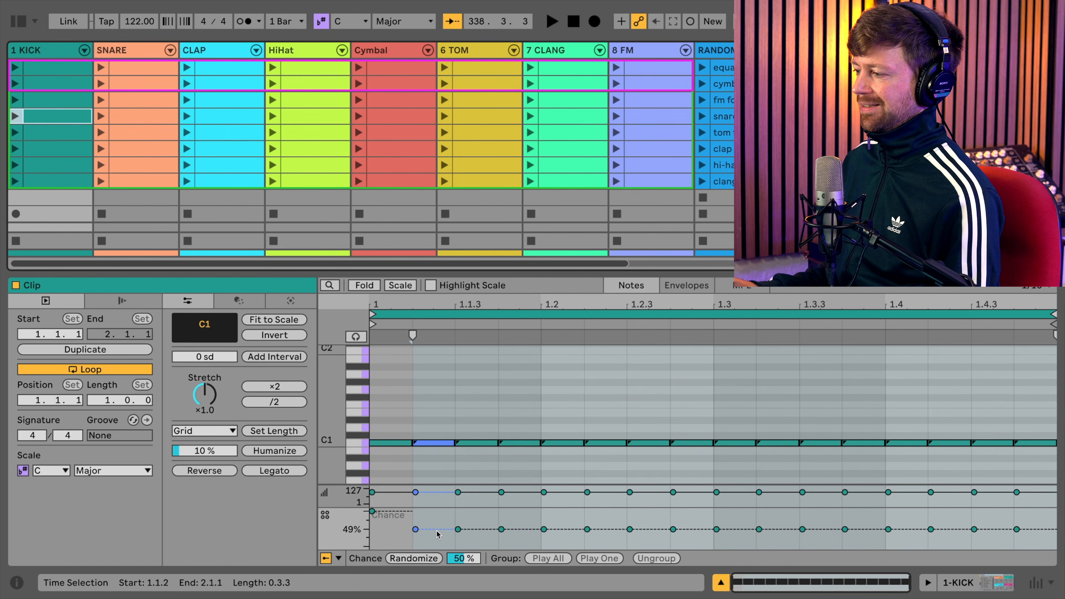
pyautogui.press('Down')
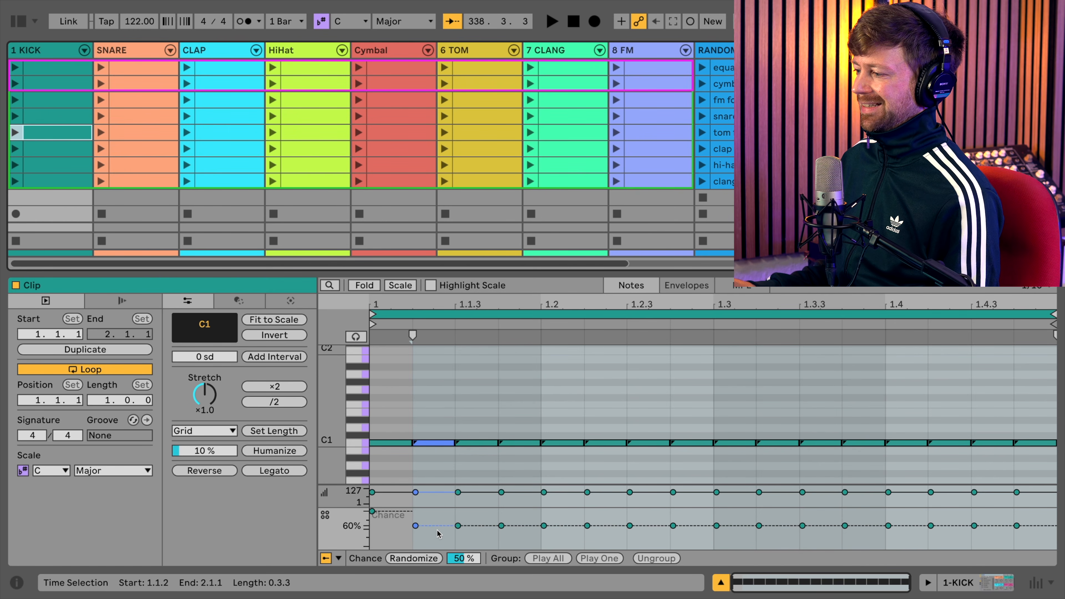
pyautogui.click(423, 541)
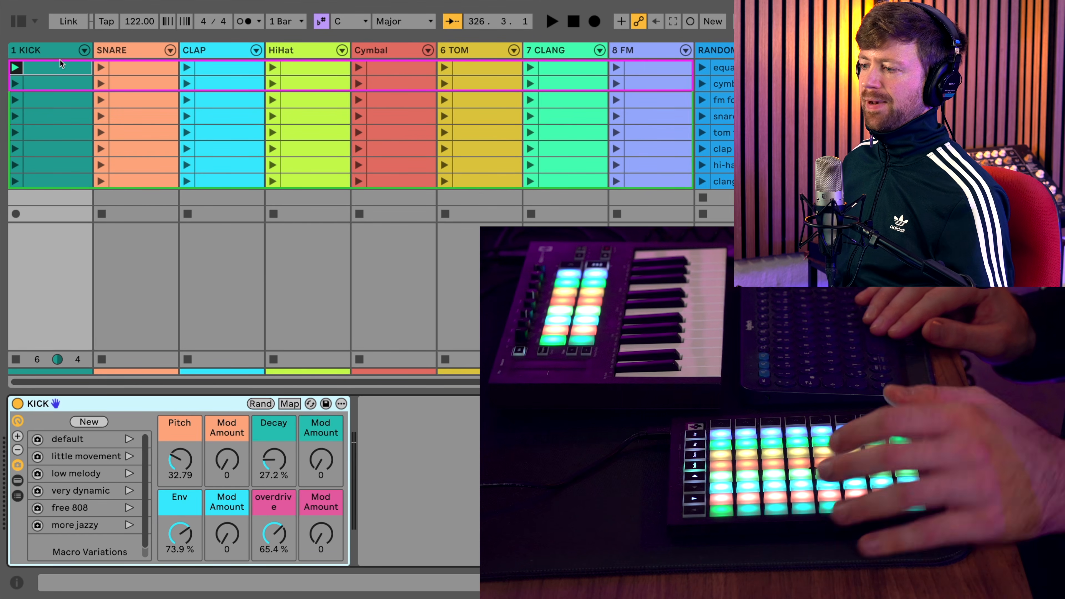
# - Start playback and save the FM rack's current macro state as a new macro variation
pyautogui.press('space')
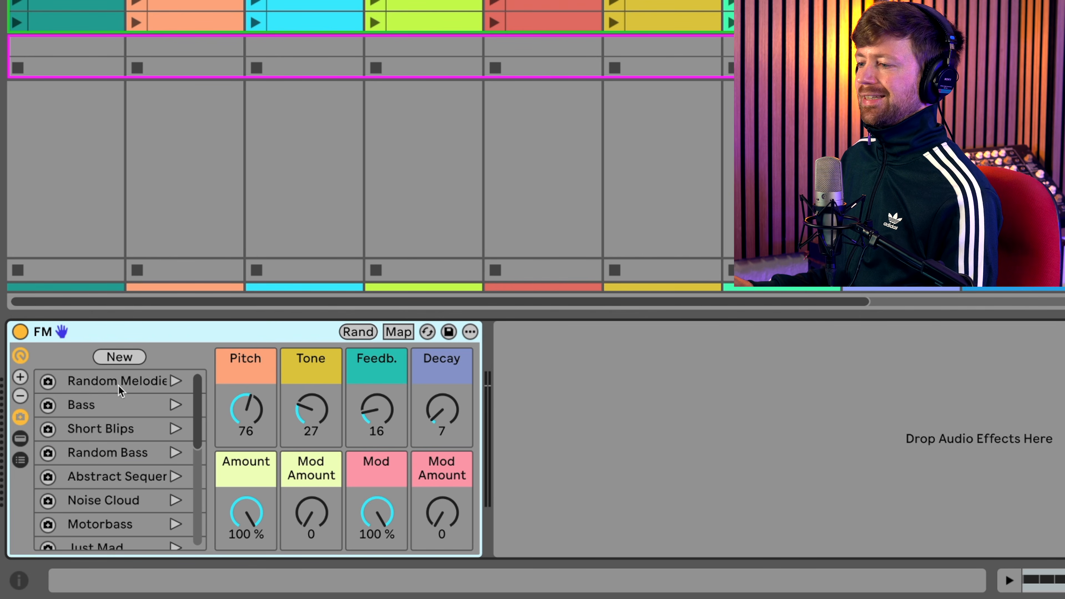
pyautogui.scroll(-5, 133, 400)
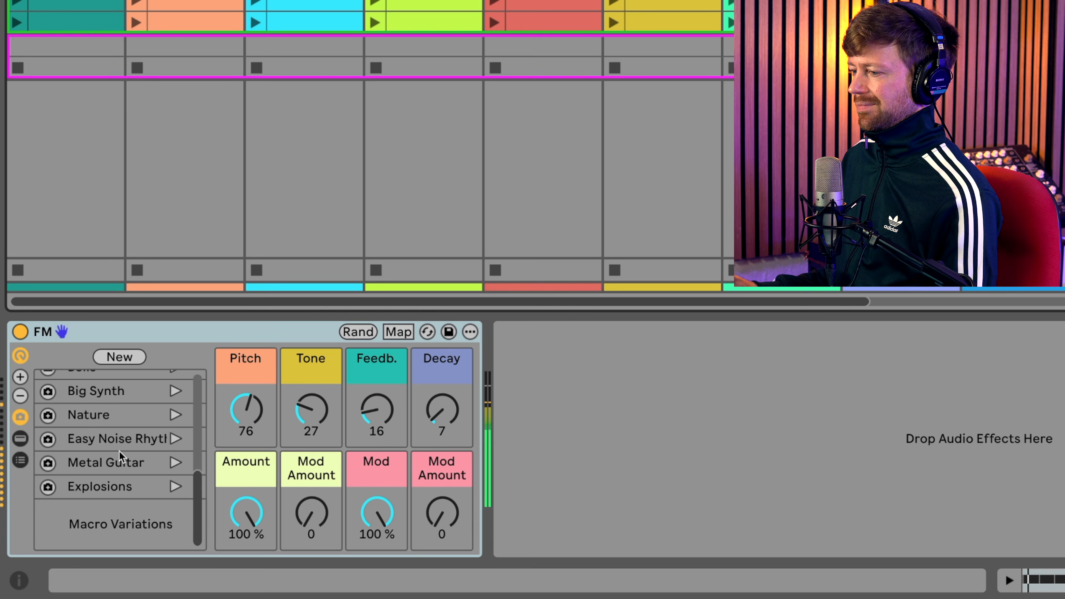
pyautogui.click(119, 356)
pyautogui.scroll(-1, 110, 509)
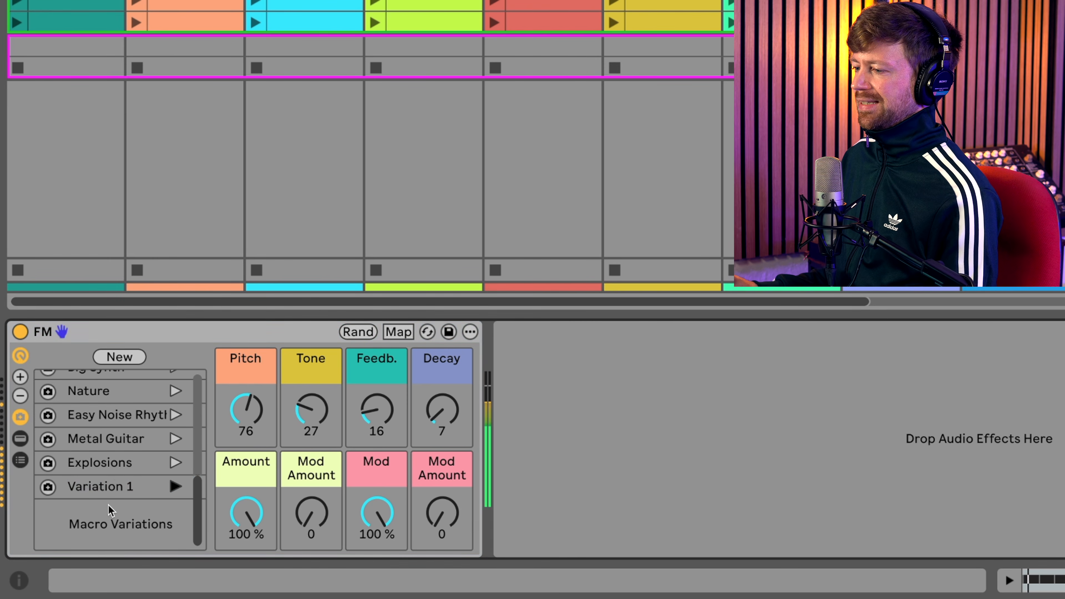
# - Set the FM rack's Pitch to 46, Tone to 54, Feedback to 0 and Amount to 31 %, and overwrite Variation 1 with these values
pyautogui.click(109, 486)
pyautogui.moveTo(254, 420); pyautogui.dragTo(254, 432)
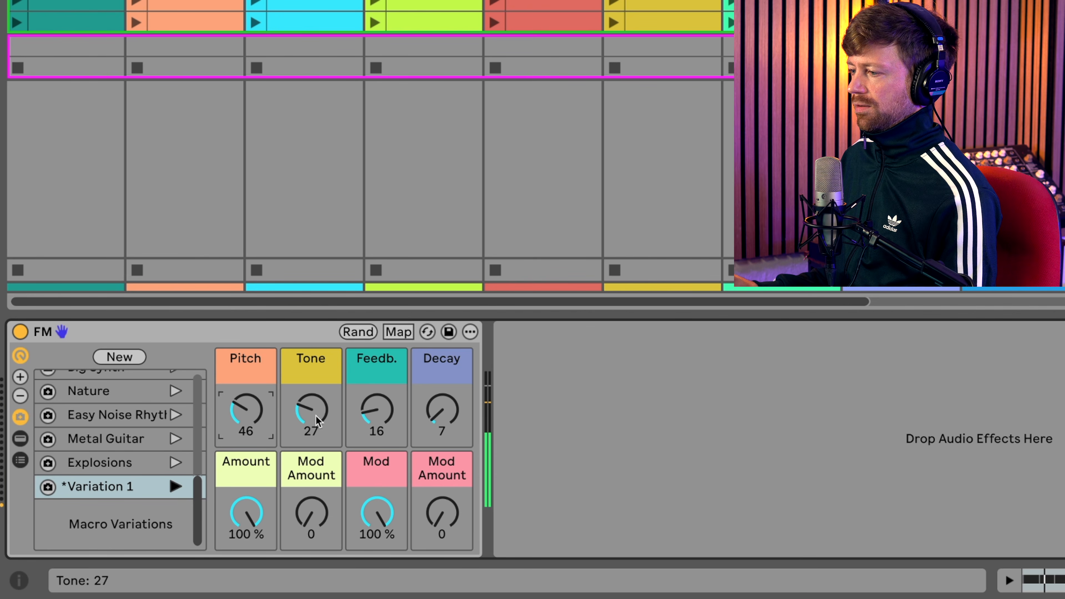
pyautogui.moveTo(303, 420); pyautogui.dragTo(303, 402)
pyautogui.moveTo(372, 424); pyautogui.dragTo(373, 436)
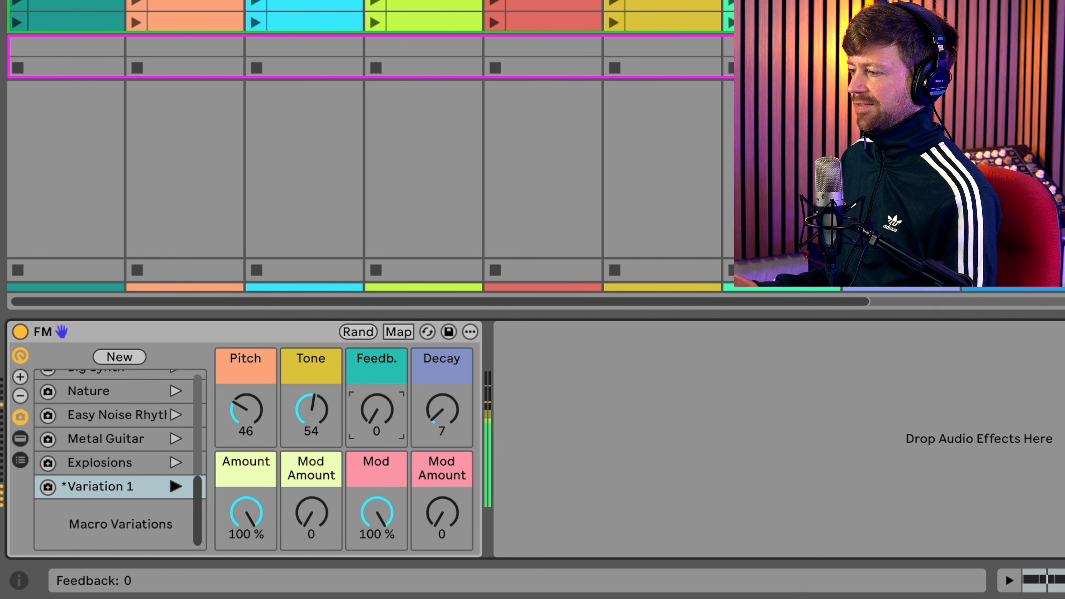
pyautogui.moveTo(251, 520); pyautogui.dragTo(251, 553)
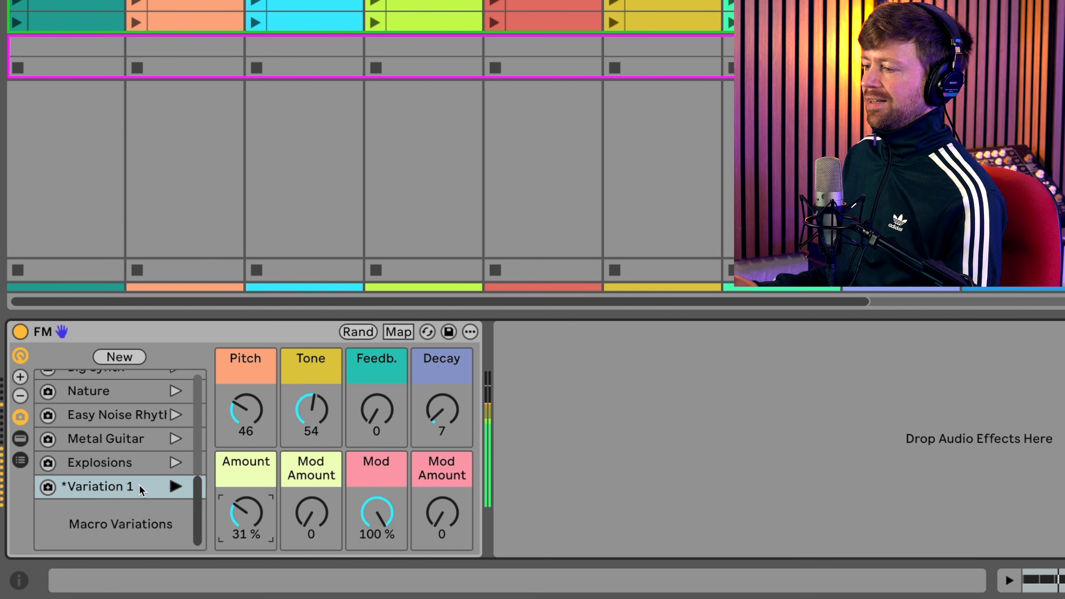
pyautogui.click(48, 488)
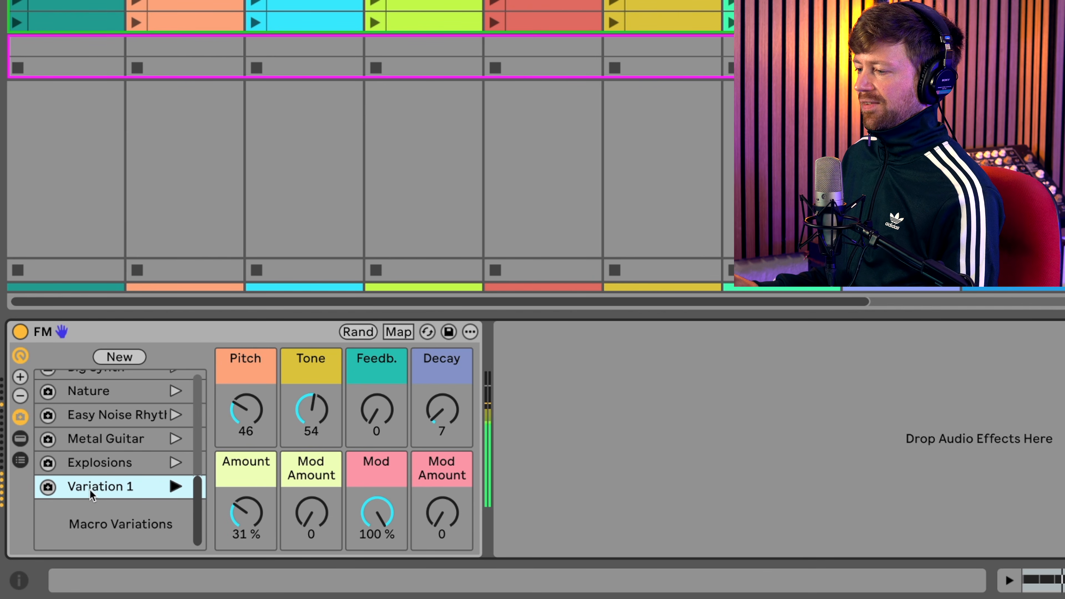
# - Rename the FM rack's Variation 1 as "new preset"
pyautogui.press('super+r')
pyautogui.write('new preset')
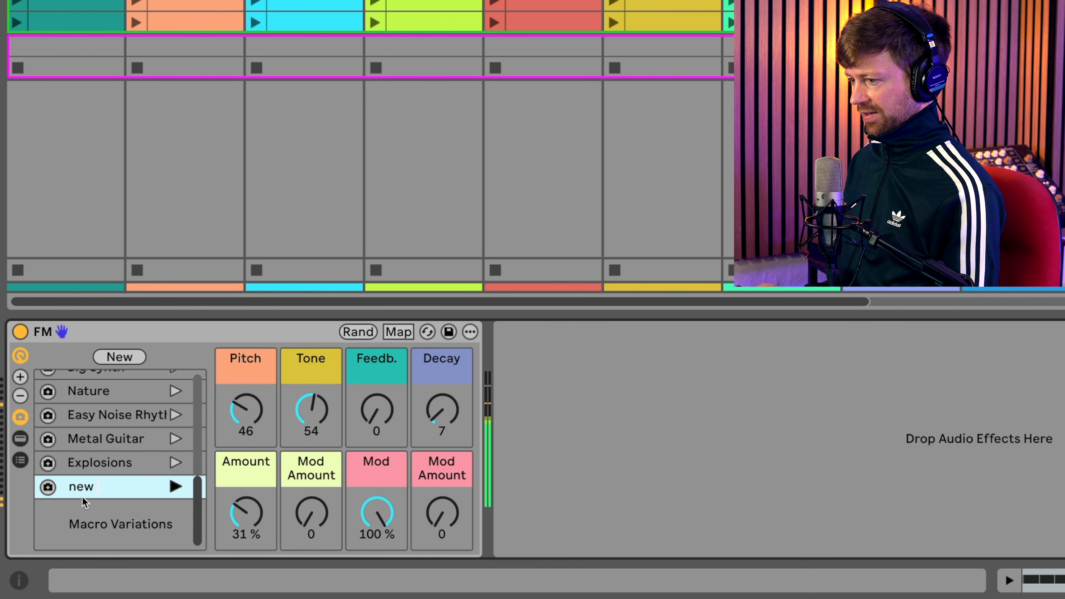
pyautogui.press('Return')
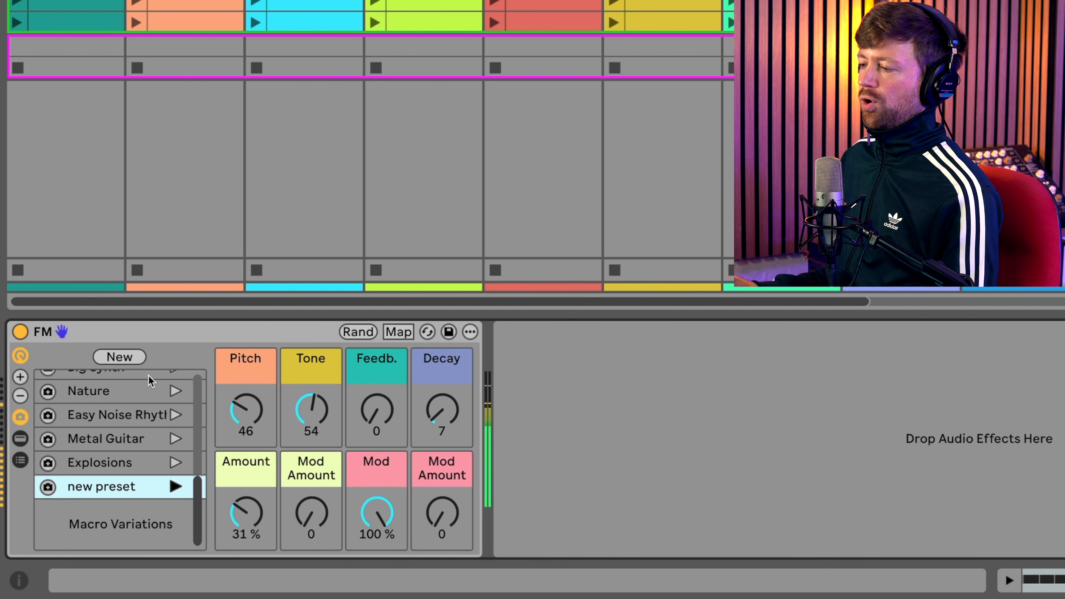
# - Audition the FM rack's Random Melodies, Bass, Random Bass and Noise Cloud variations one after another
pyautogui.scroll(10, 142, 395)
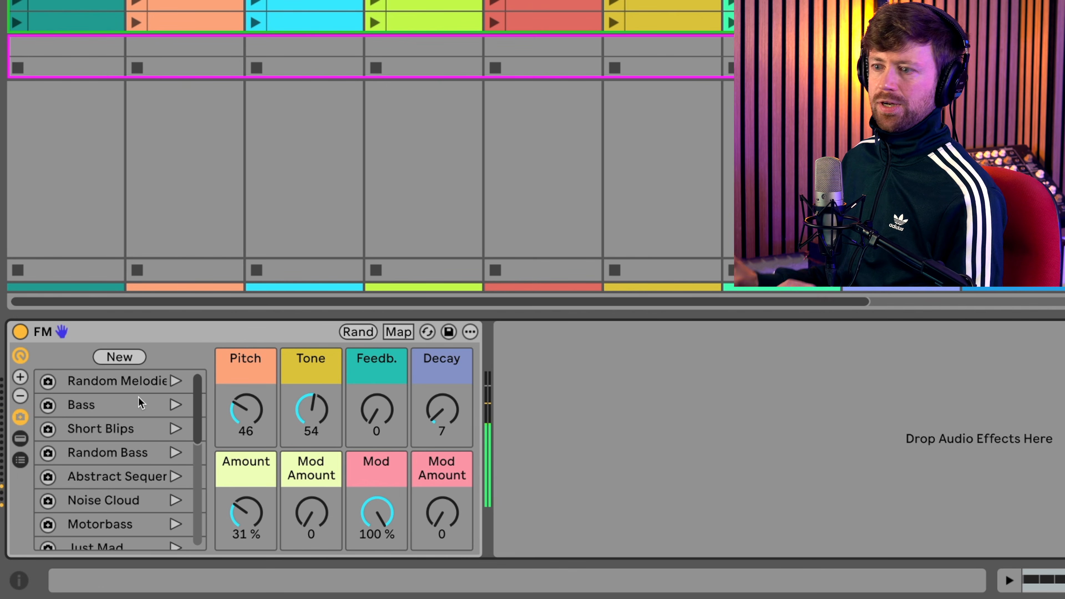
pyautogui.click(174, 382)
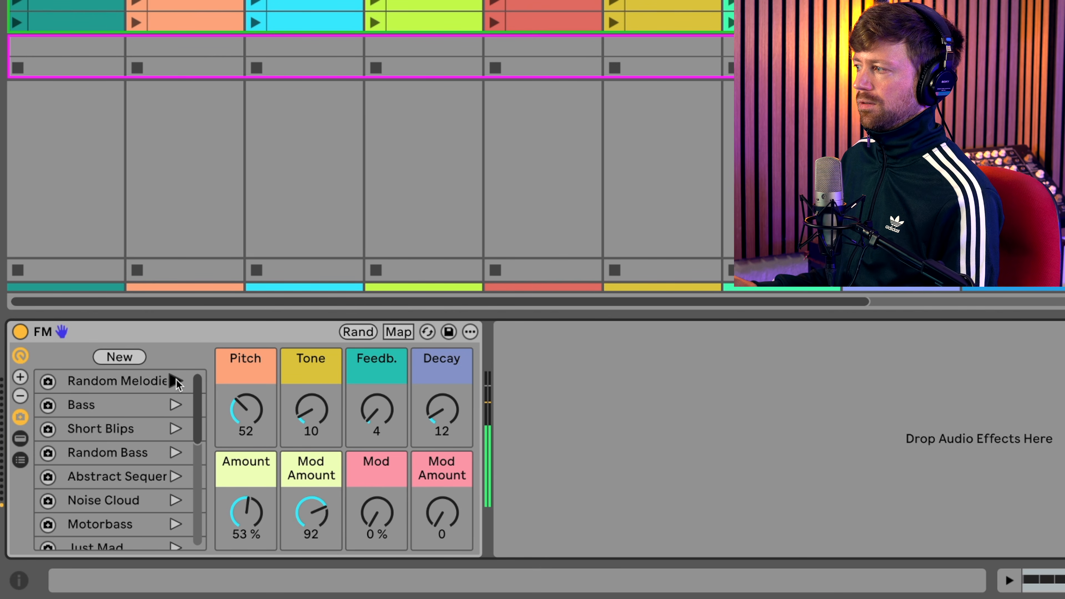
pyautogui.click(174, 407)
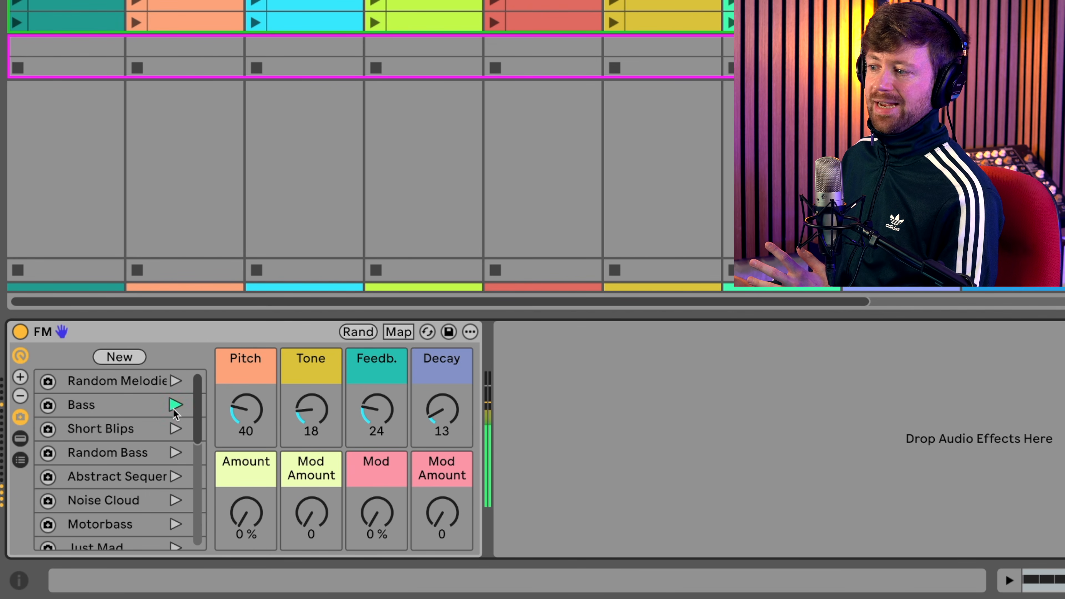
pyautogui.click(174, 453)
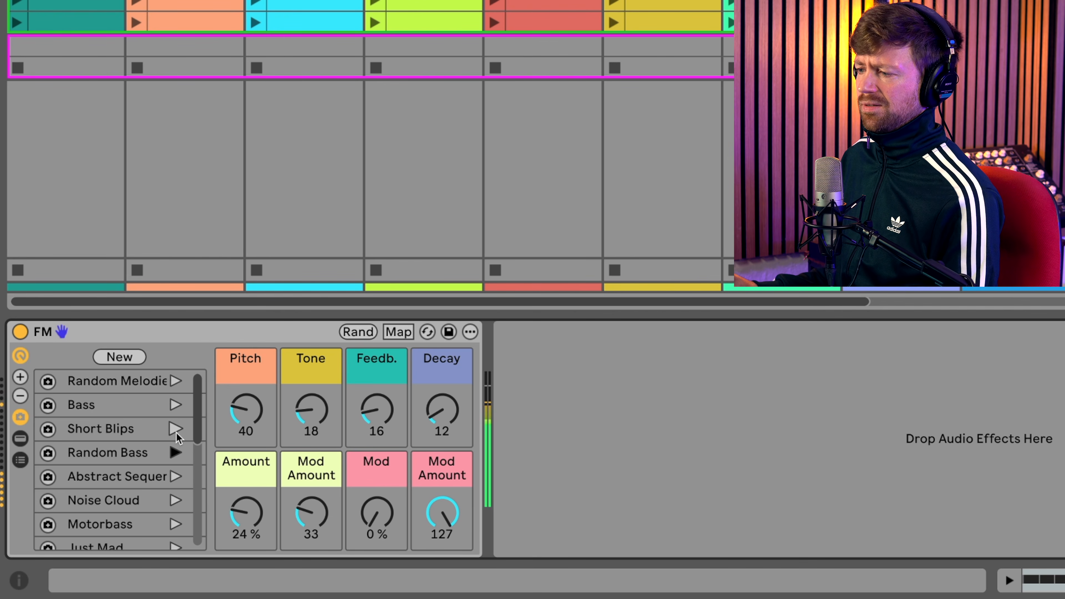
pyautogui.click(174, 500)
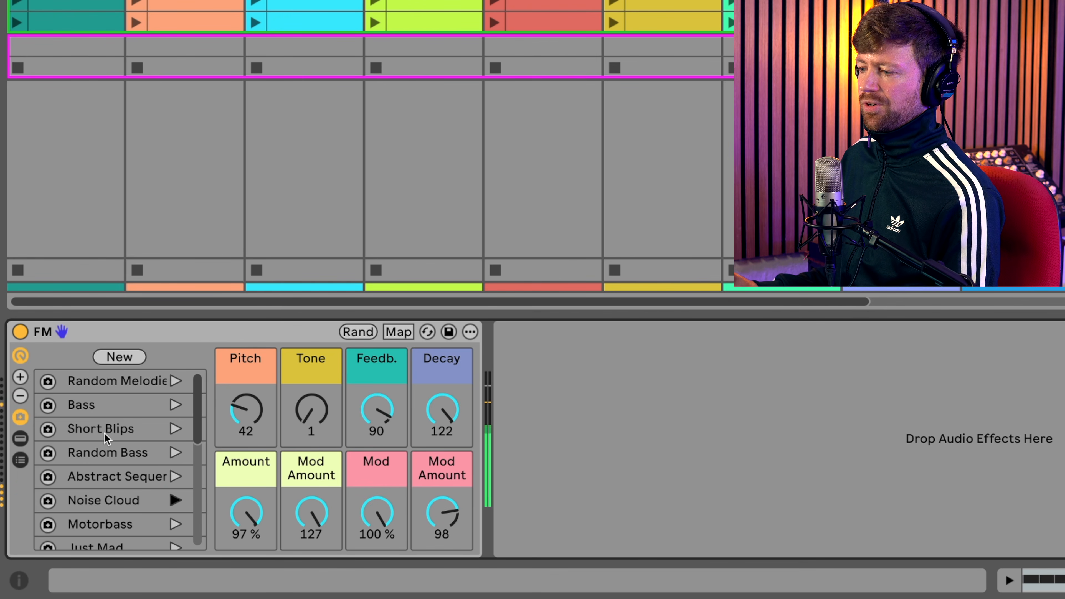
# - Audition the FM rack's Motorbass, Just Mad and Bells variations in turn
pyautogui.scroll(-3, 107, 438)
pyautogui.scroll(-3, 150, 440)
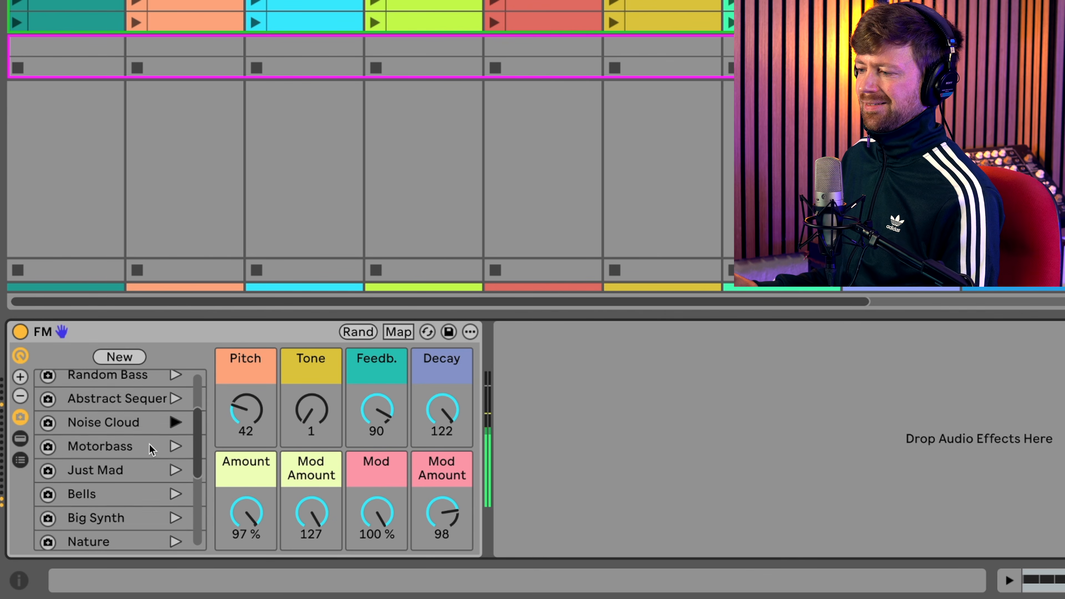
pyautogui.scroll(1, 175, 399)
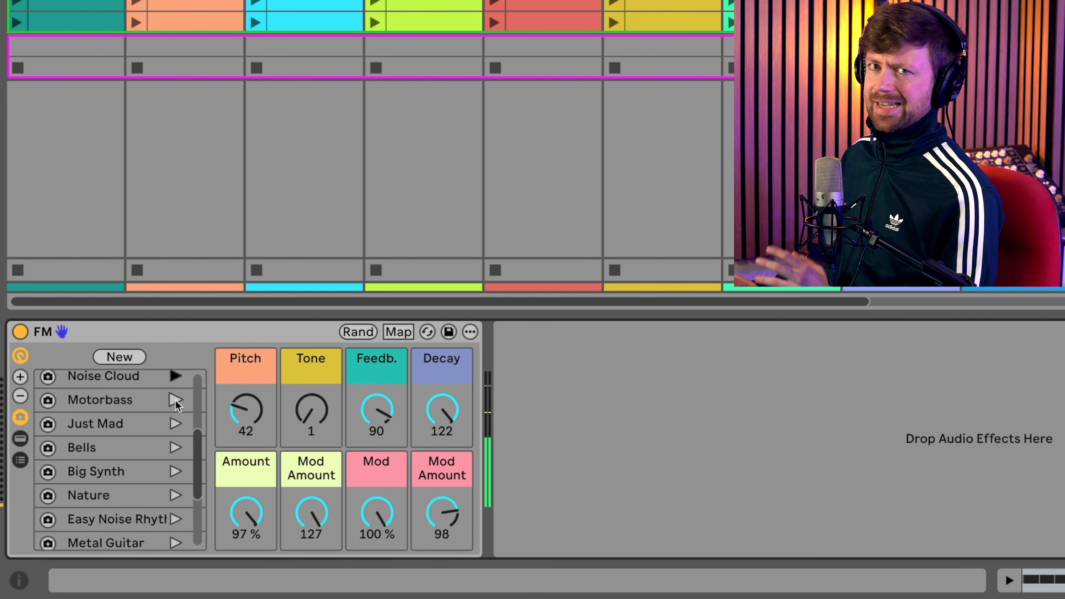
pyautogui.click(176, 400)
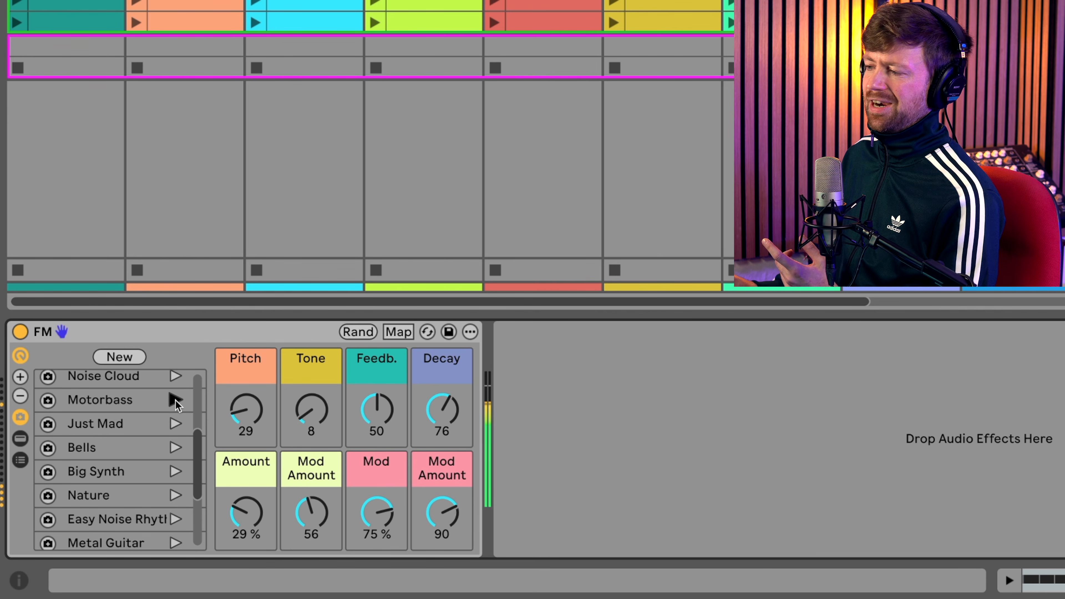
pyautogui.click(174, 423)
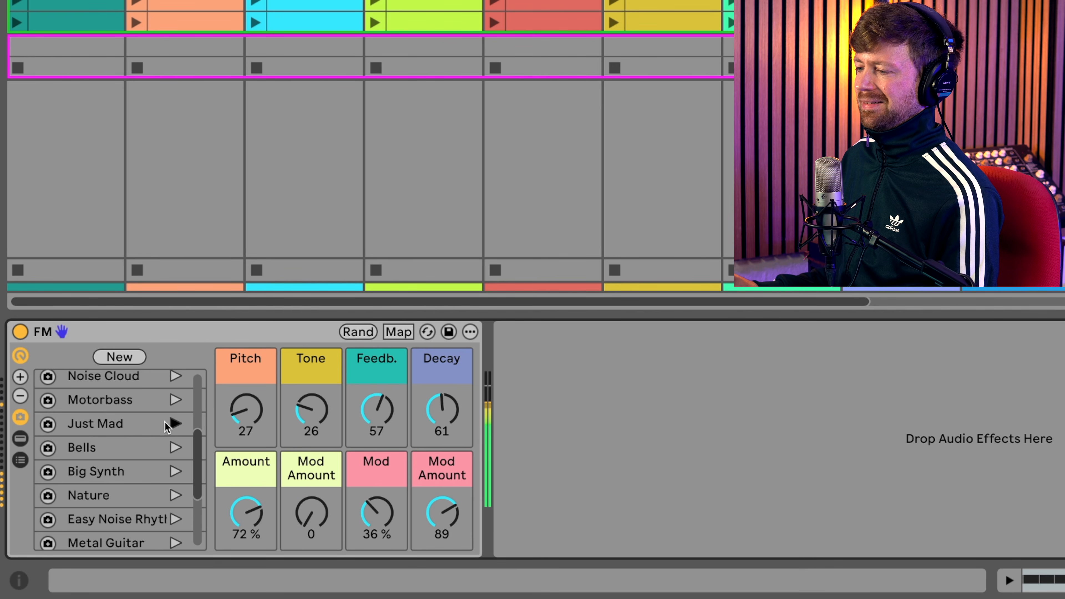
pyautogui.click(175, 448)
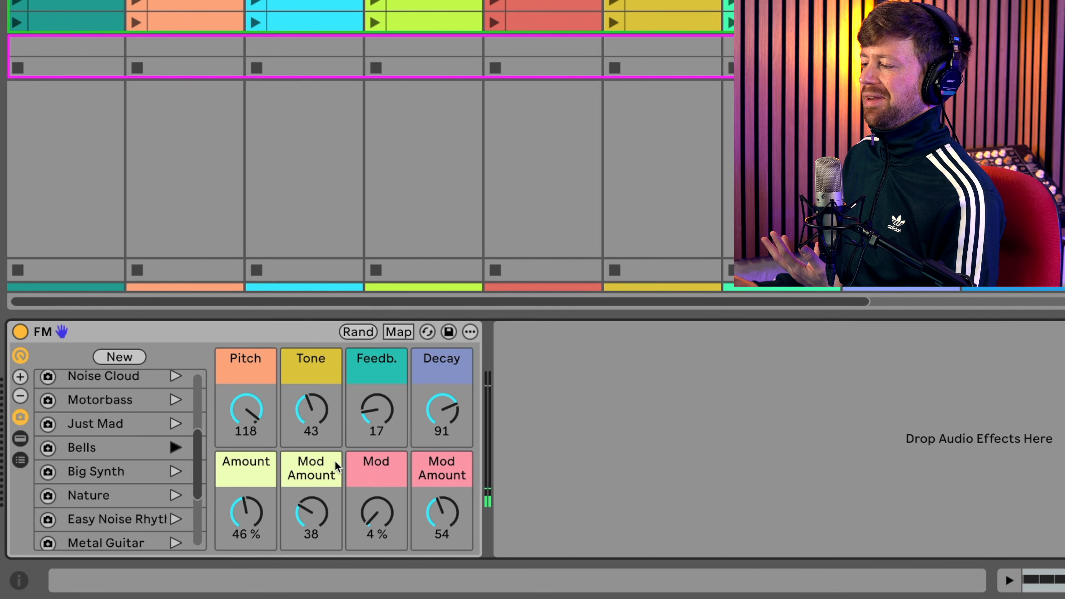
# - Randomize all FM rack macros five times while the clip plays to audition new sounds
pyautogui.scroll(-3, 142, 487)
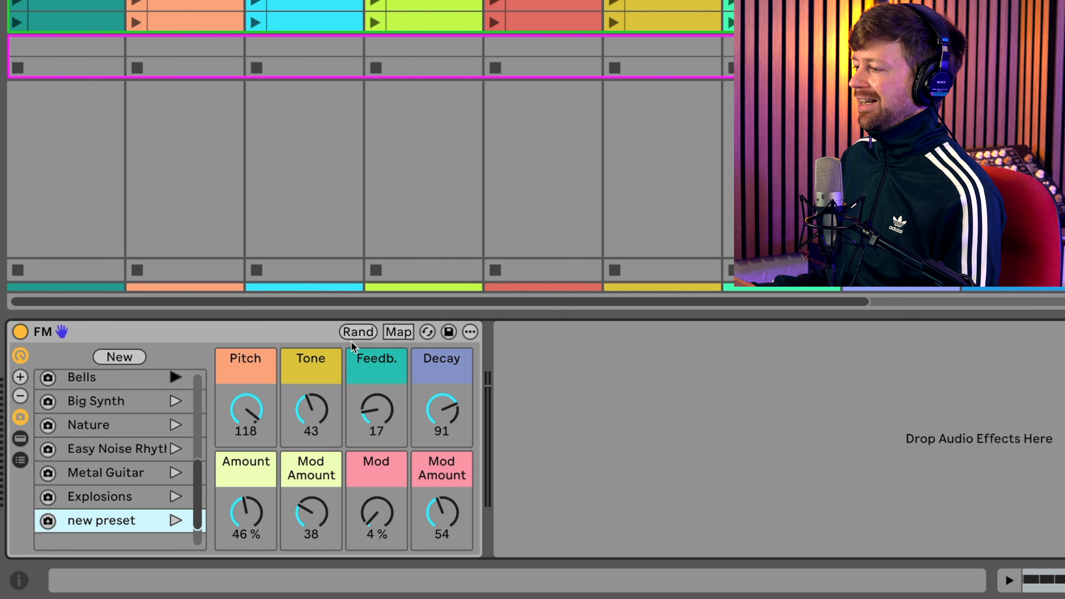
pyautogui.click(360, 332)
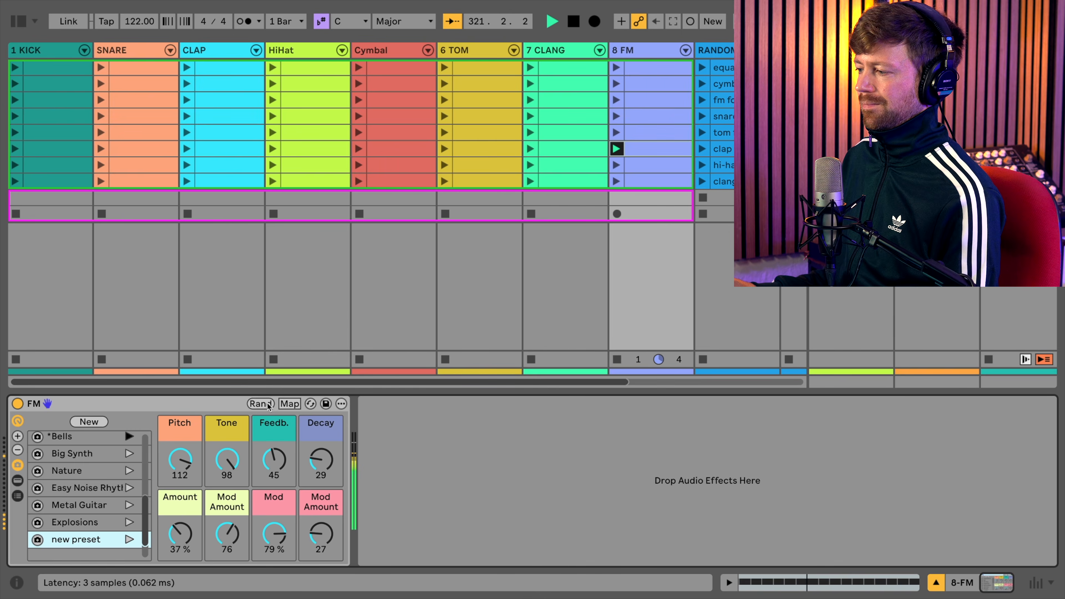
pyautogui.click(268, 405)
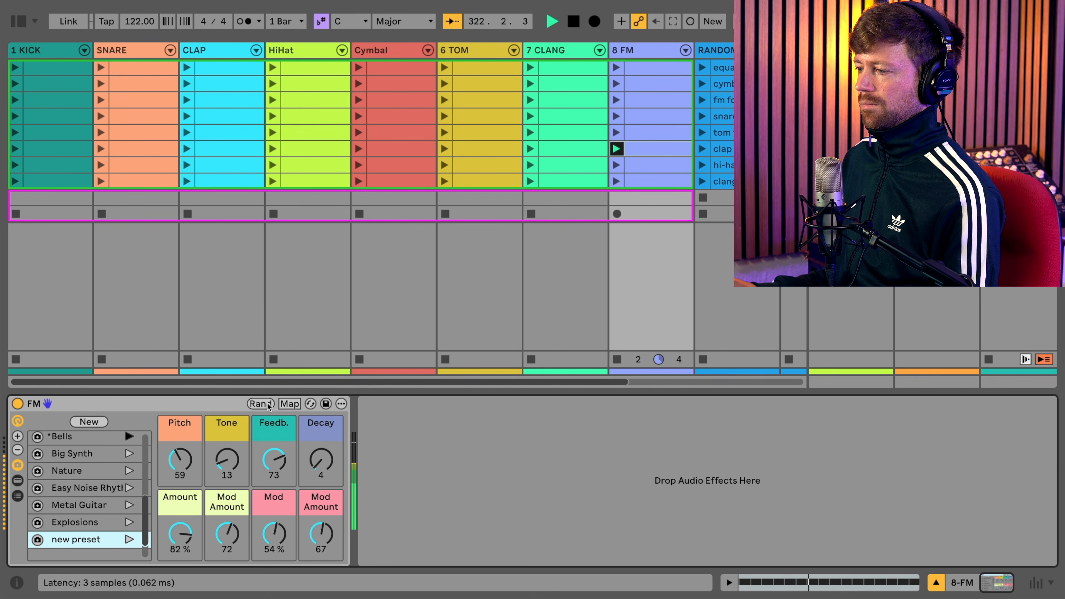
pyautogui.click(267, 406)
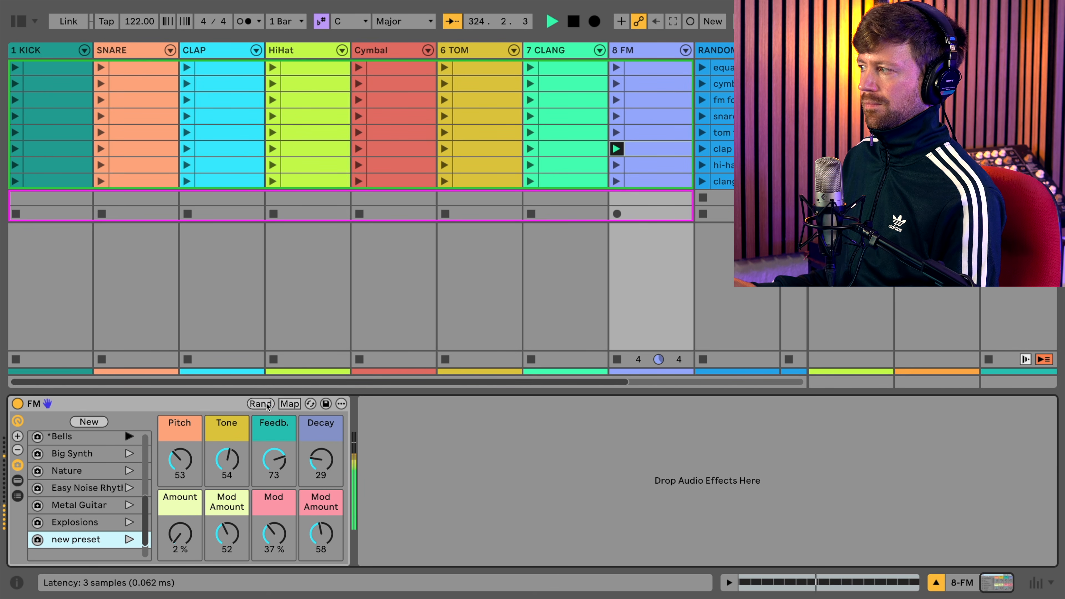
pyautogui.click(268, 406)
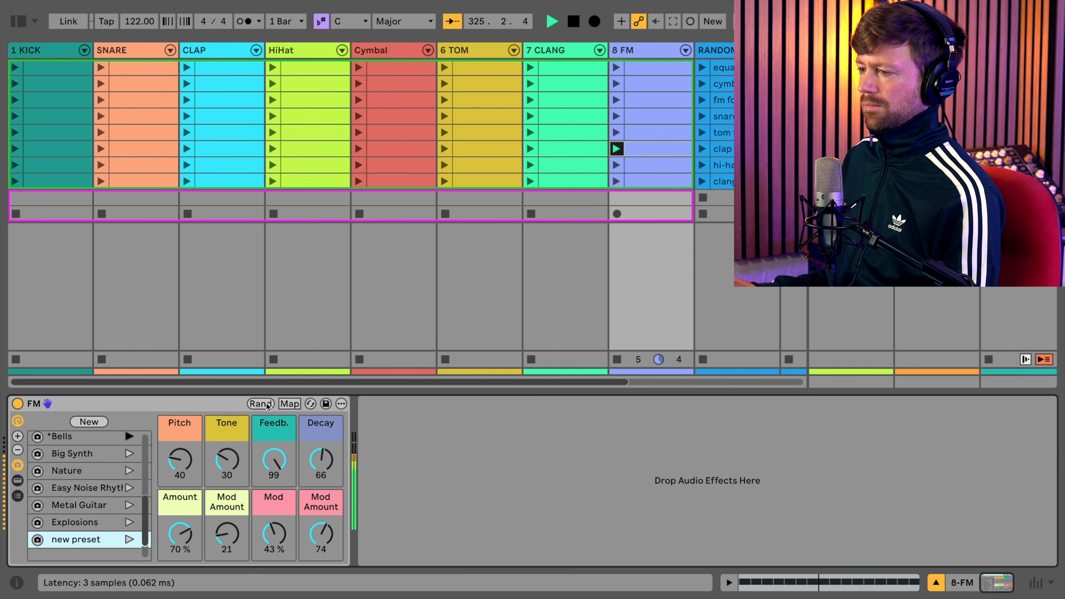
pyautogui.click(267, 406)
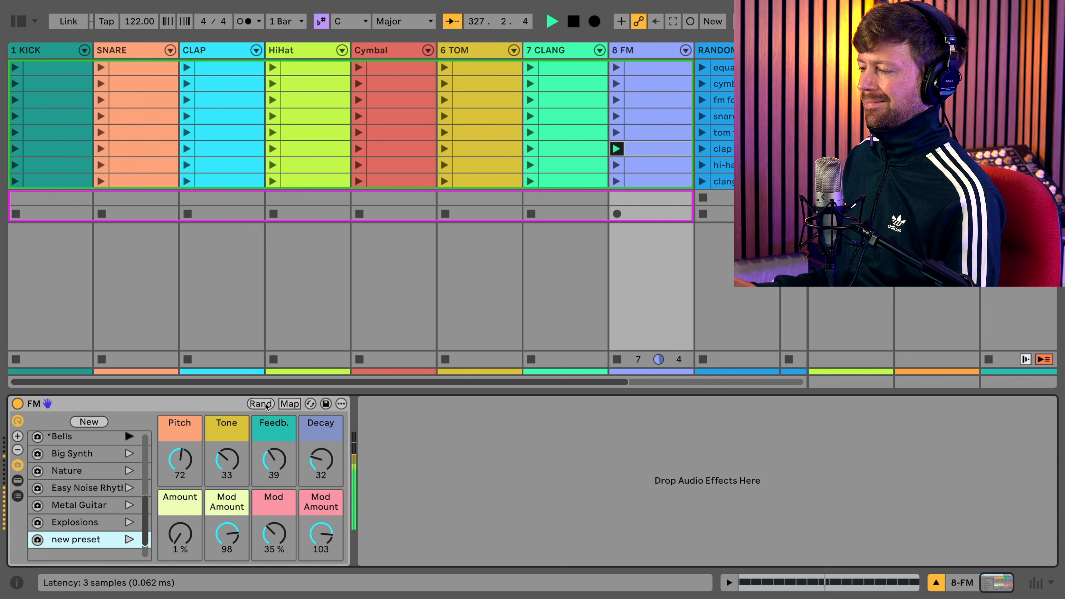
# - Randomize all FM rack macros four more times while the clip plays and stop playback
pyautogui.click(267, 405)
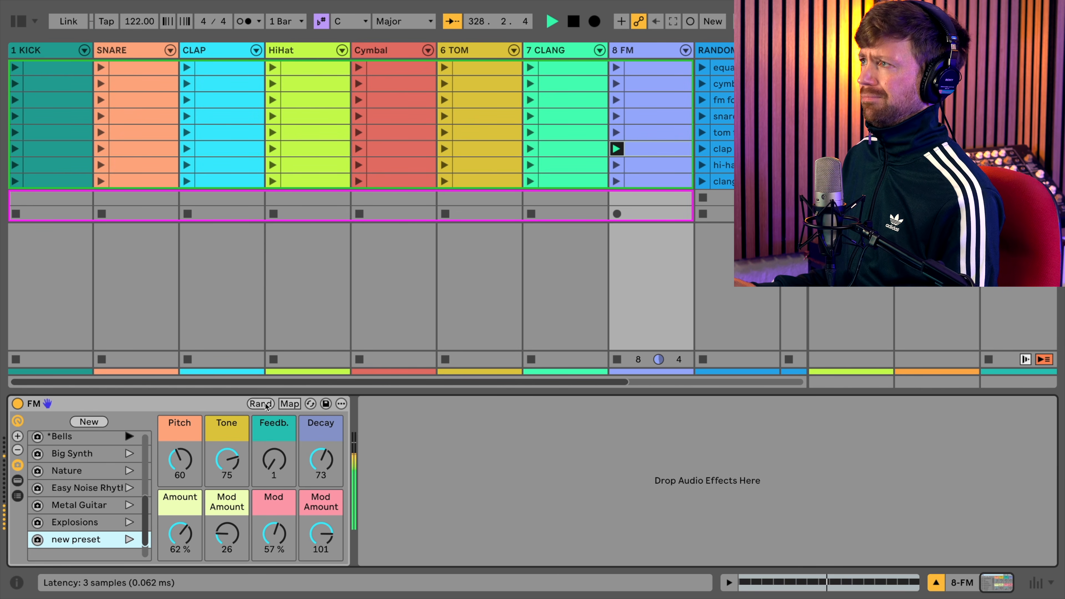
pyautogui.click(266, 405)
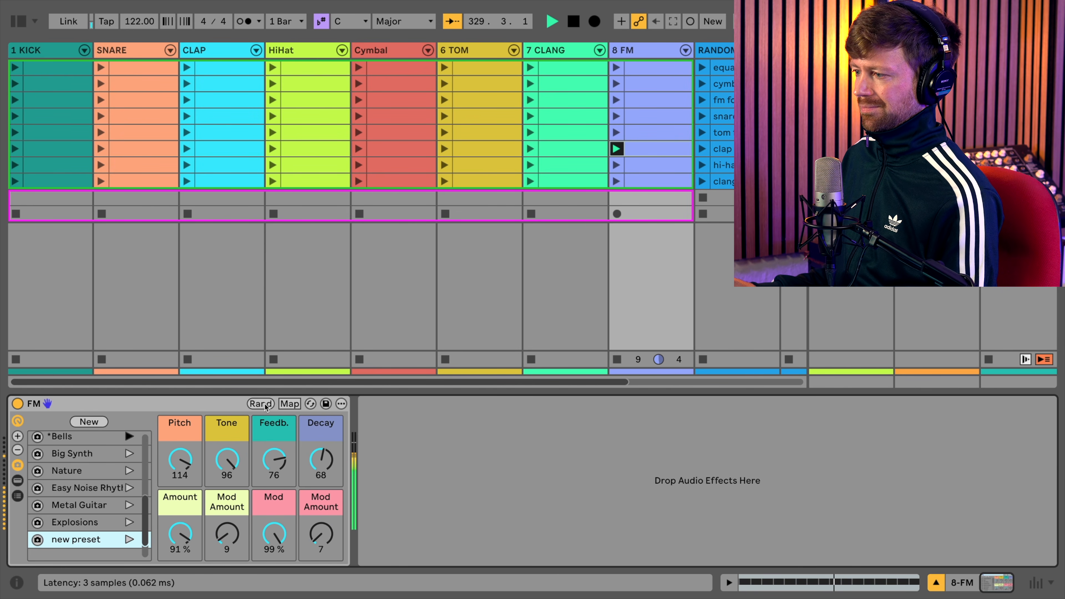
pyautogui.click(266, 405)
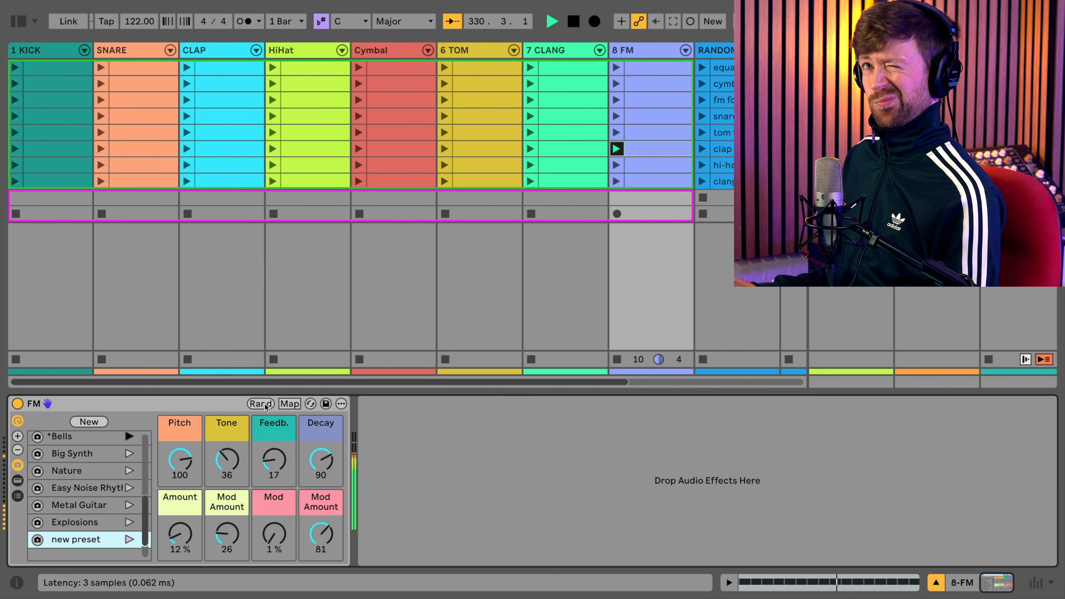
pyautogui.click(266, 405)
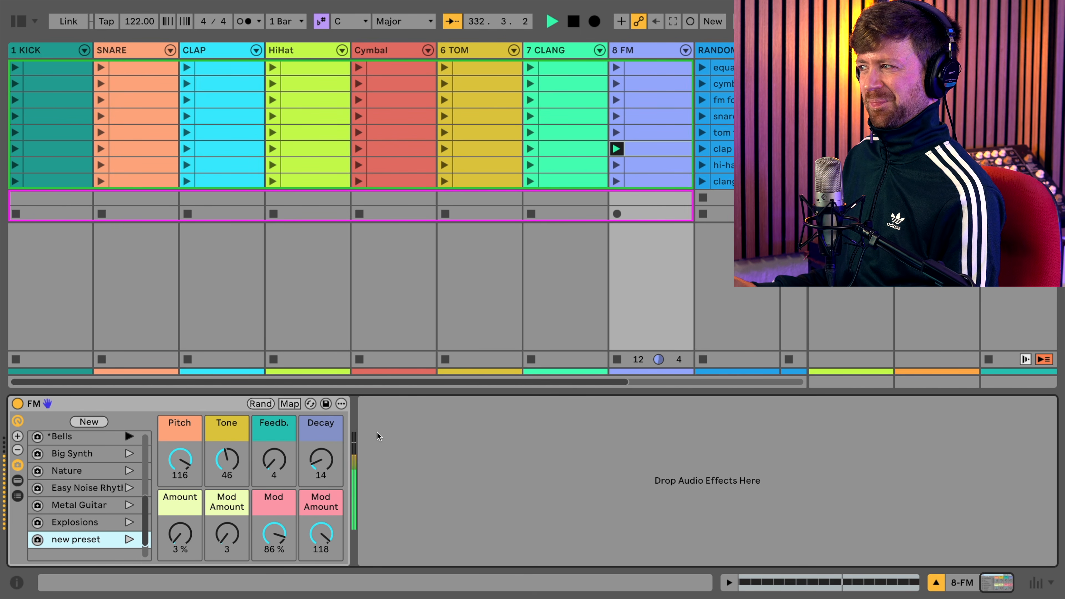
pyautogui.press('space')
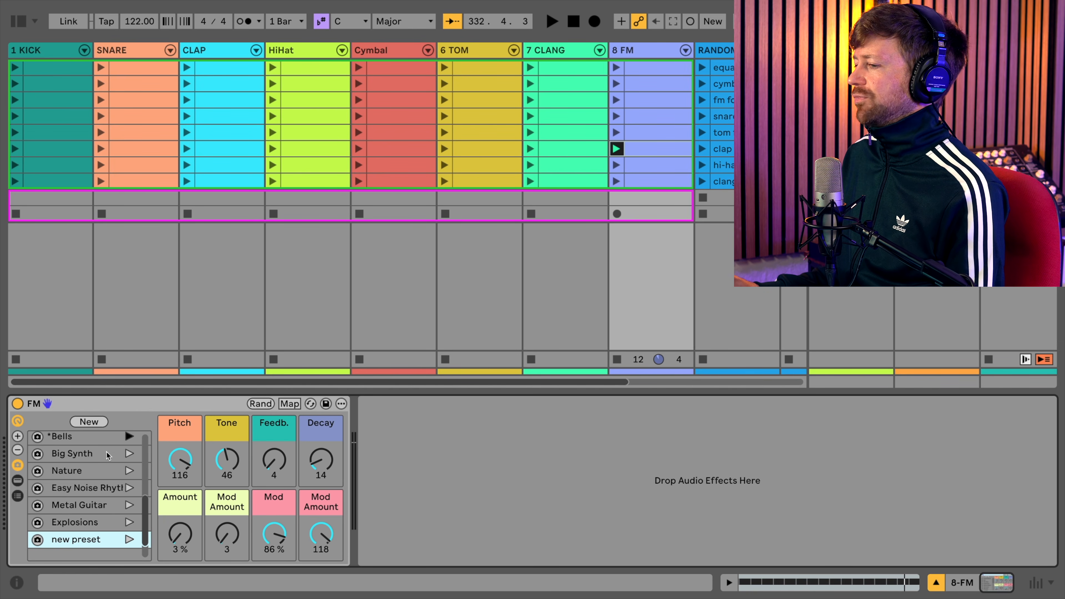
# - Look through the FM rack's variation list and the macro racks on the tracks from CLANG back to KICK
pyautogui.scroll(6, 96, 462)
pyautogui.scroll(-3, 87, 466)
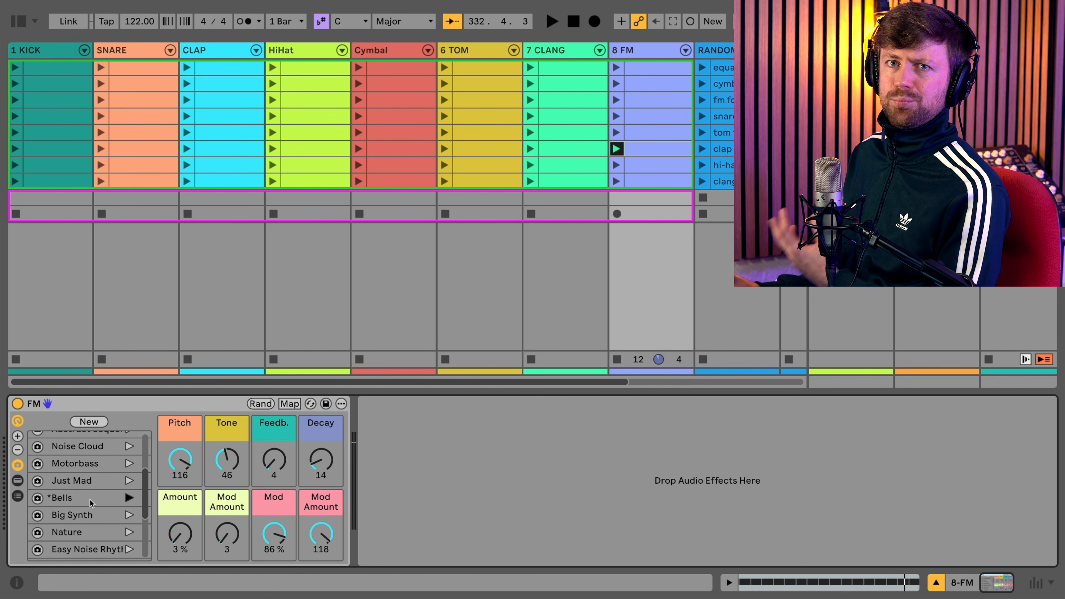
pyautogui.scroll(5, 104, 465)
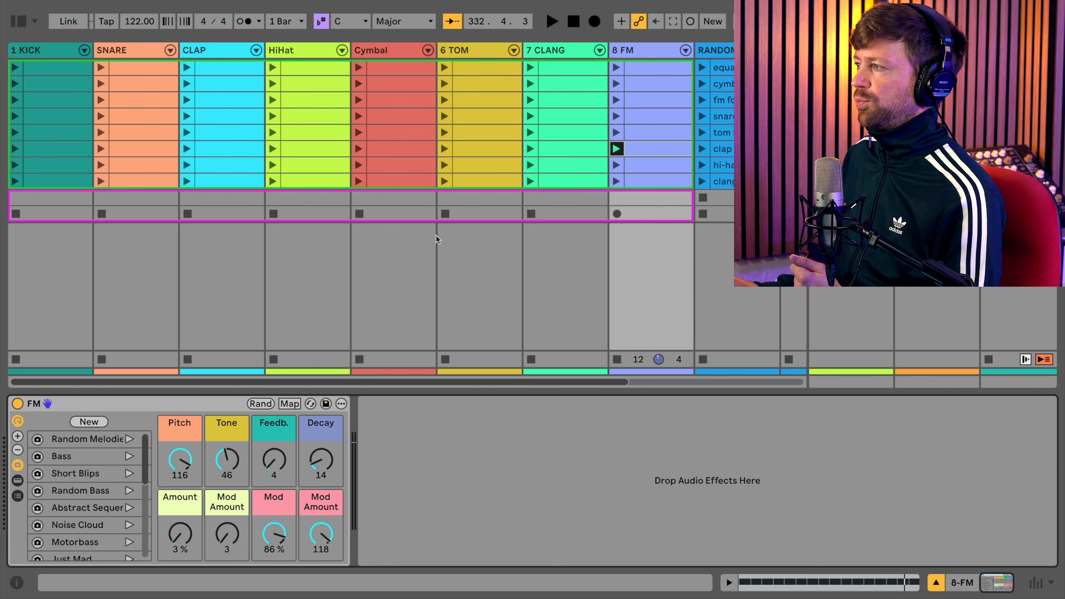
pyautogui.press('Left')
pyautogui.press('Left')
pyautogui.press('Left')
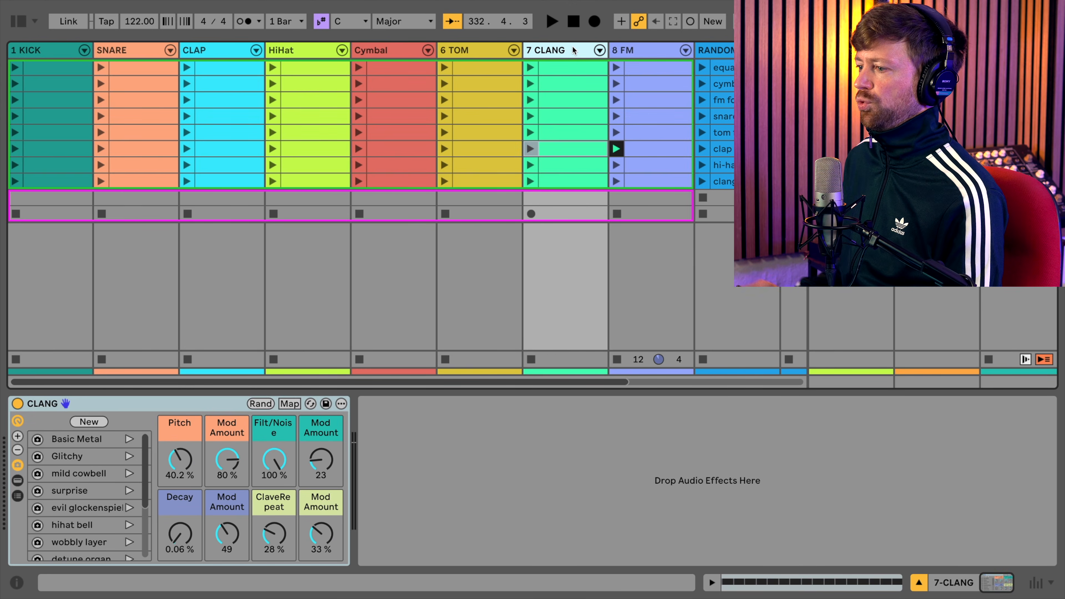
pyautogui.press('Left')
pyautogui.press('Left')
pyautogui.press('Left')
pyautogui.press('Left')
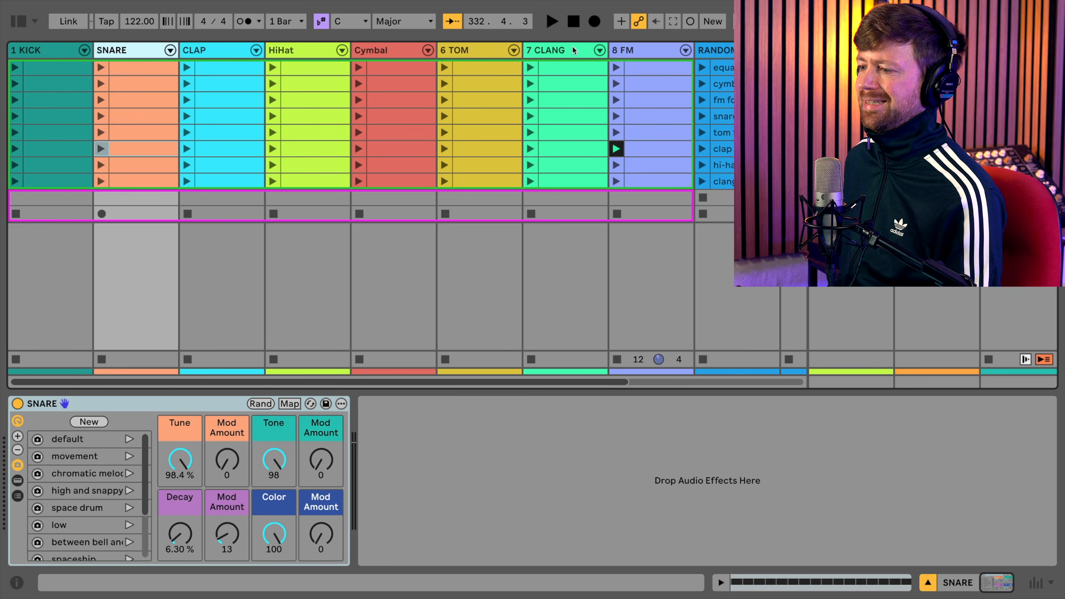
# - View the RANDOM RACK device and the 10 Drum Rack device, and hide the second rack's chain list
pyautogui.hscroll(3, 542, 84)
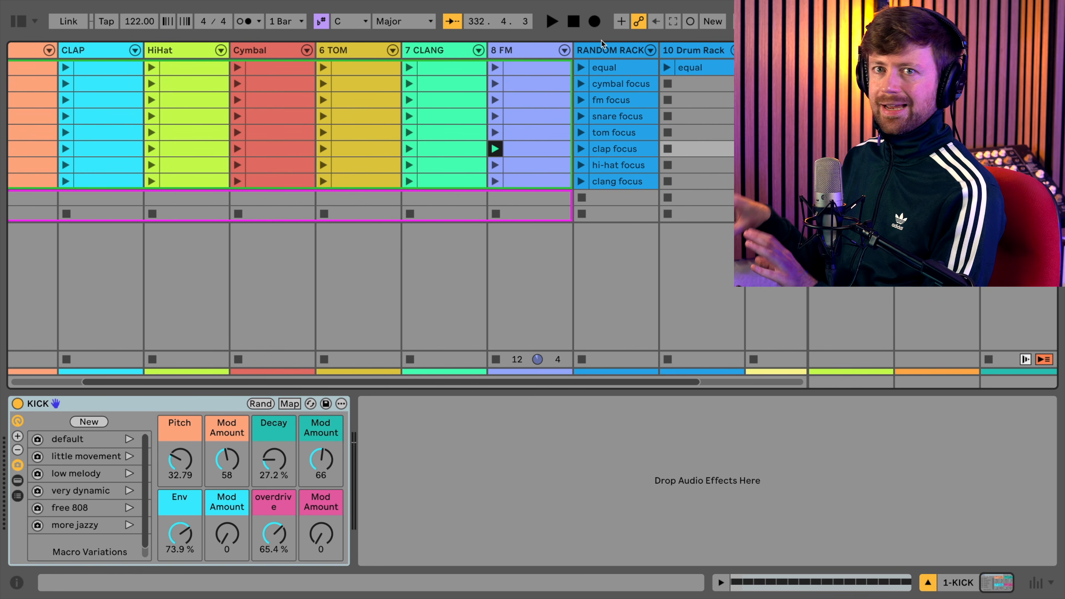
pyautogui.click(629, 49)
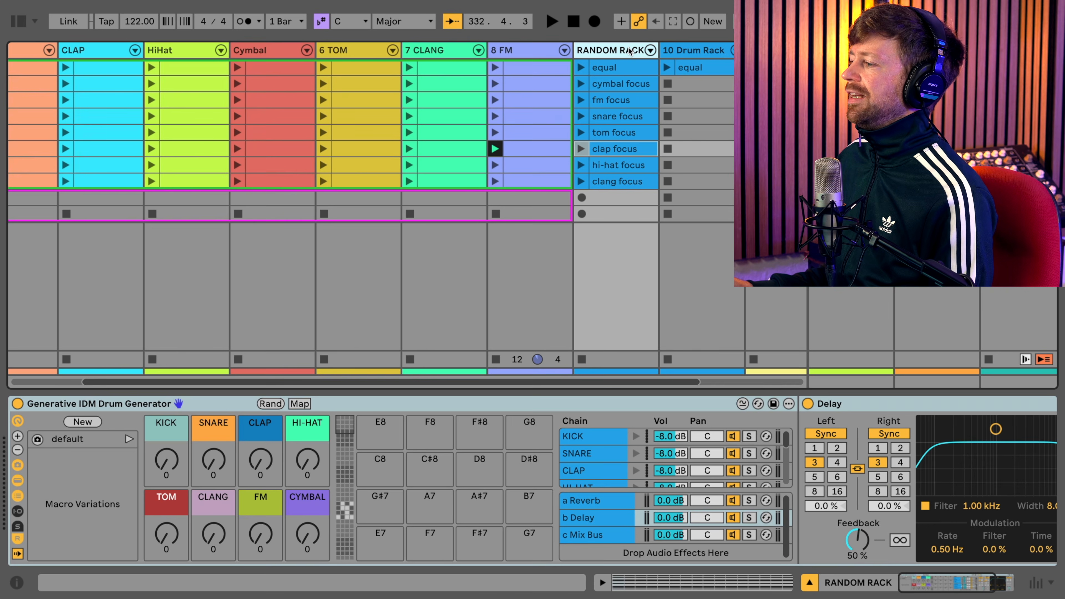
pyautogui.click(692, 53)
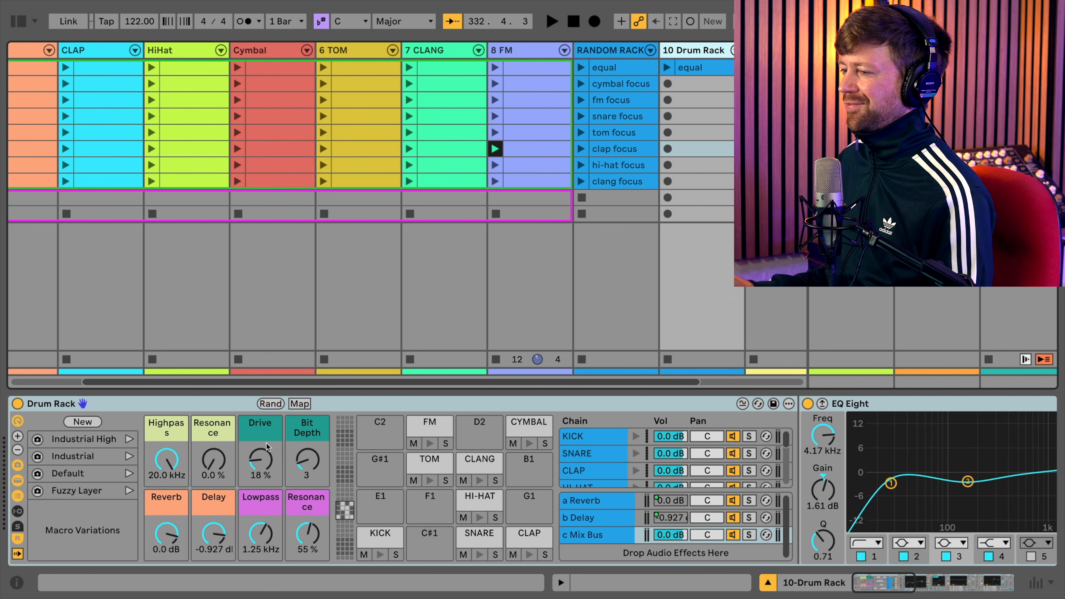
pyautogui.click(17, 496)
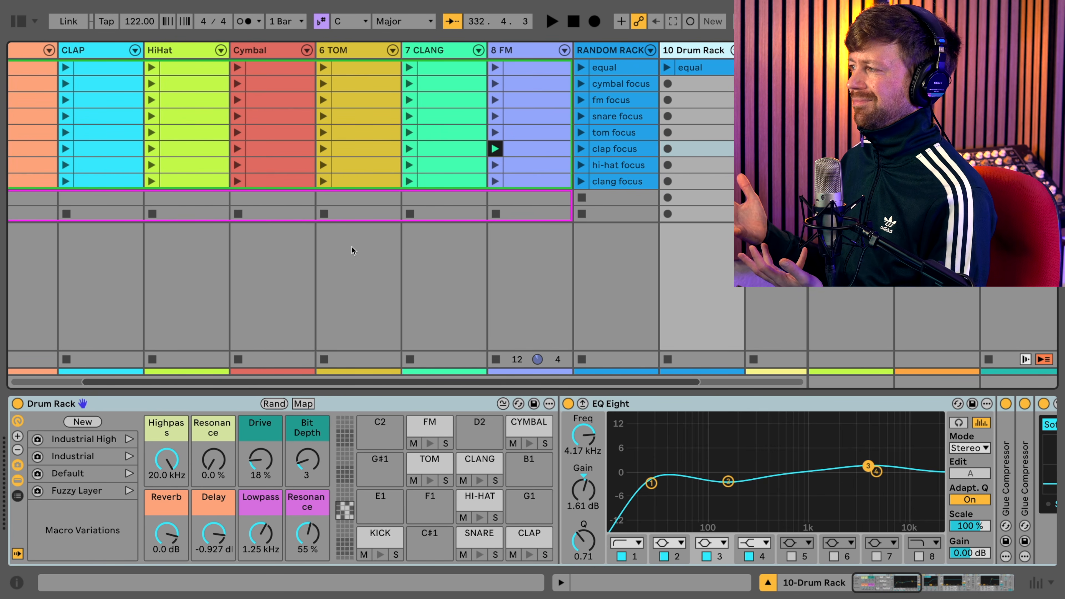
# - Stop all clips, play the 10 Drum Rack's equal clip and audition the Industrial High and Industrial variations
pyautogui.click(990, 357)
pyautogui.click(666, 68)
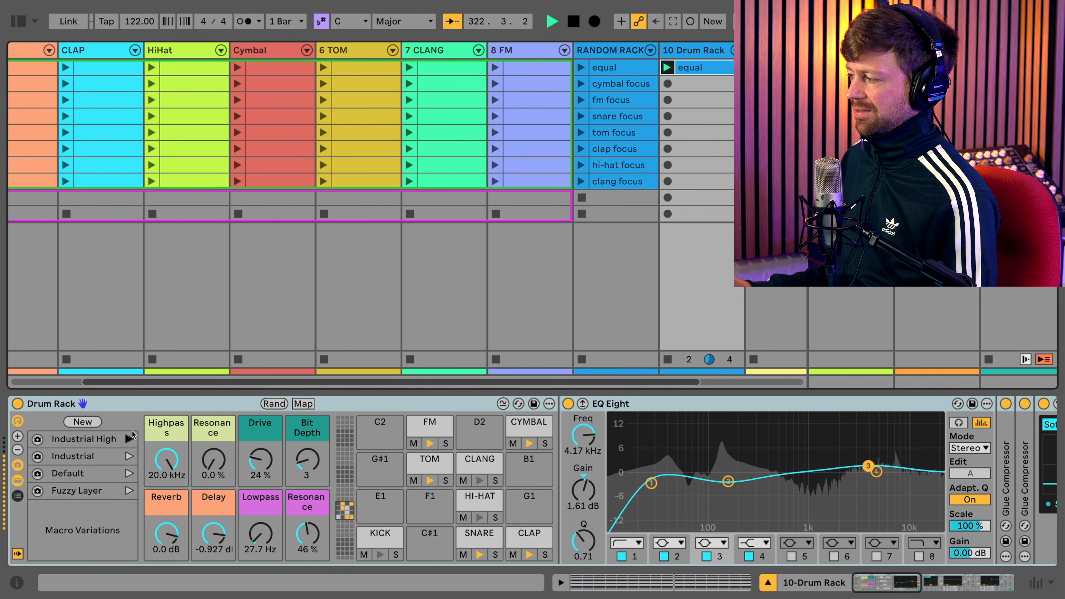
pyautogui.click(127, 457)
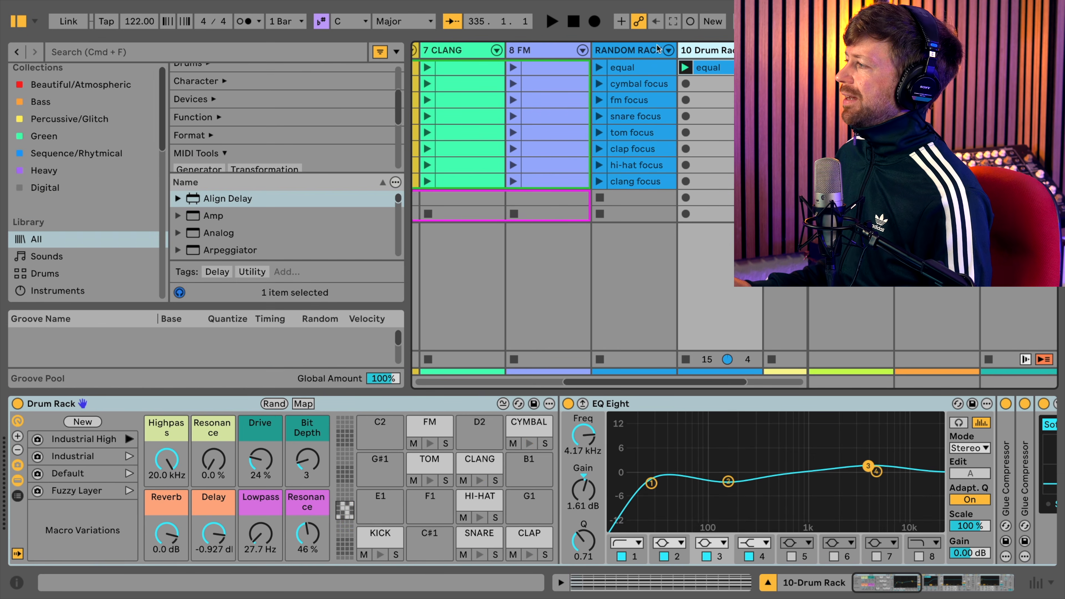
# - Insert a new MIDI track after RANDOM RACK and load an empty Drum Rack onto it
pyautogui.rightClick(659, 50)
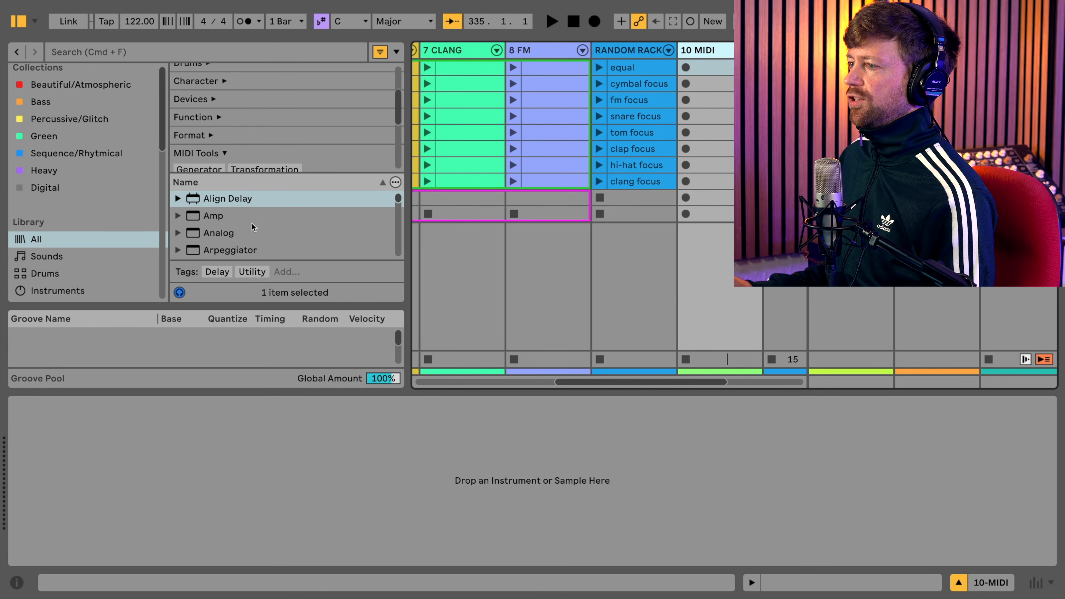
pyautogui.click(45, 273)
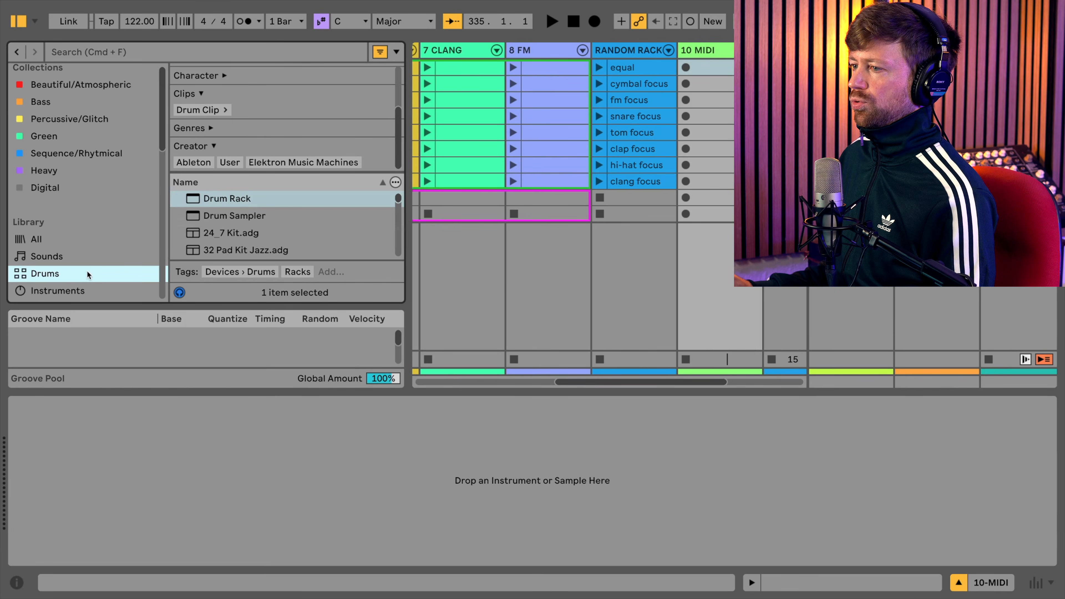
pyautogui.click(249, 202)
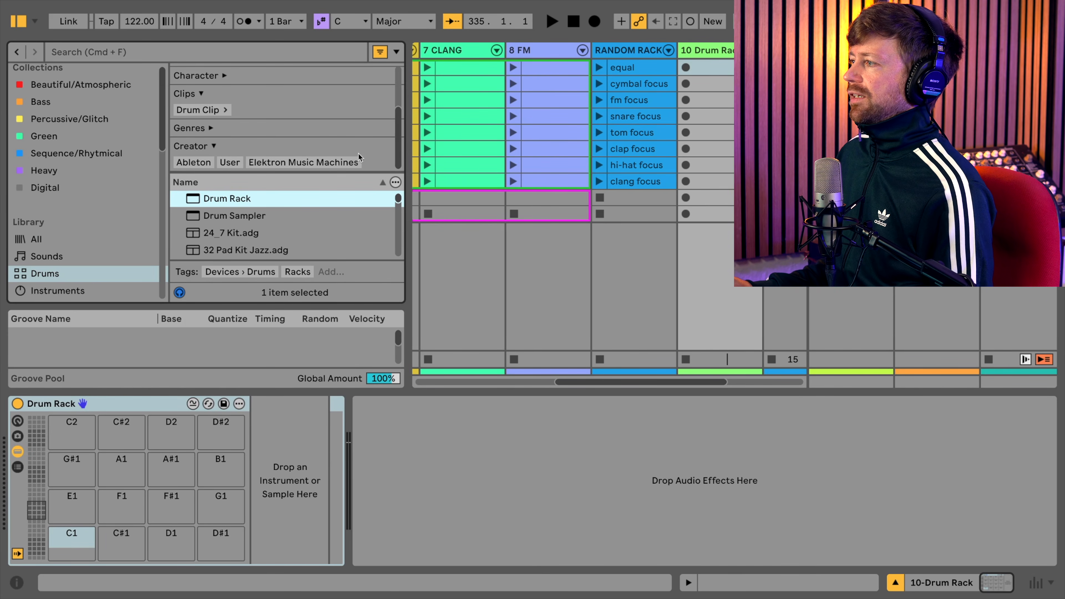
# - Copy the KICK rack from the KICK track
pyautogui.hscroll(-10, 518, 103)
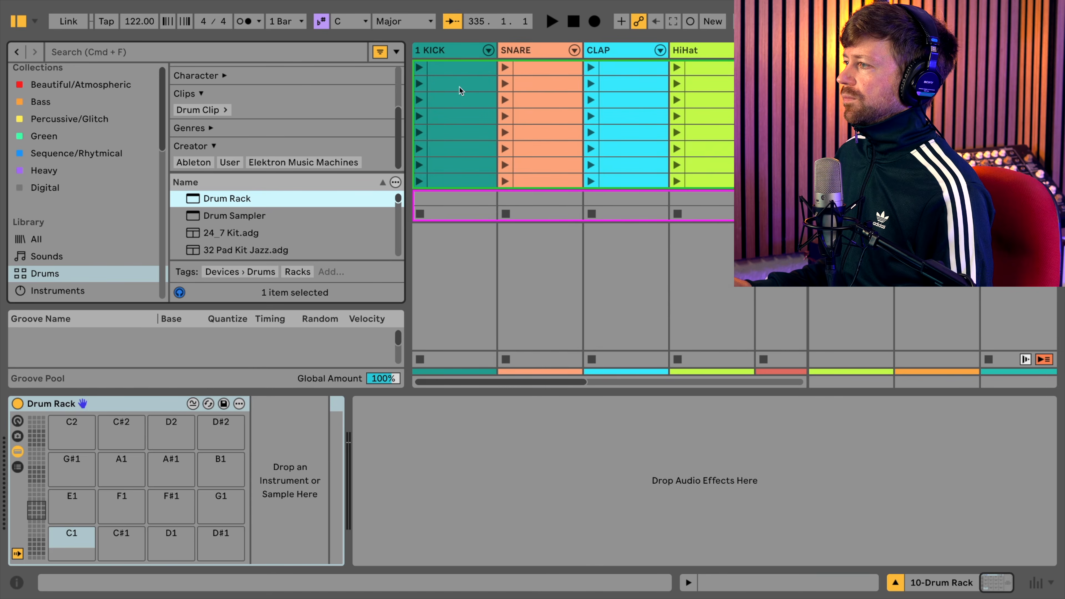
pyautogui.click(452, 50)
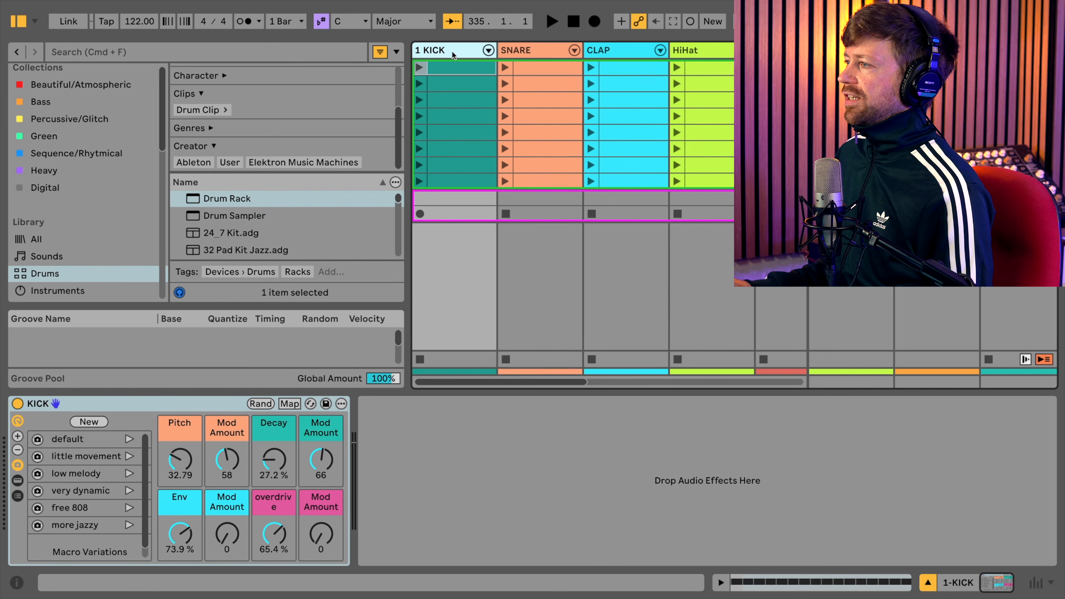
pyautogui.click(147, 406)
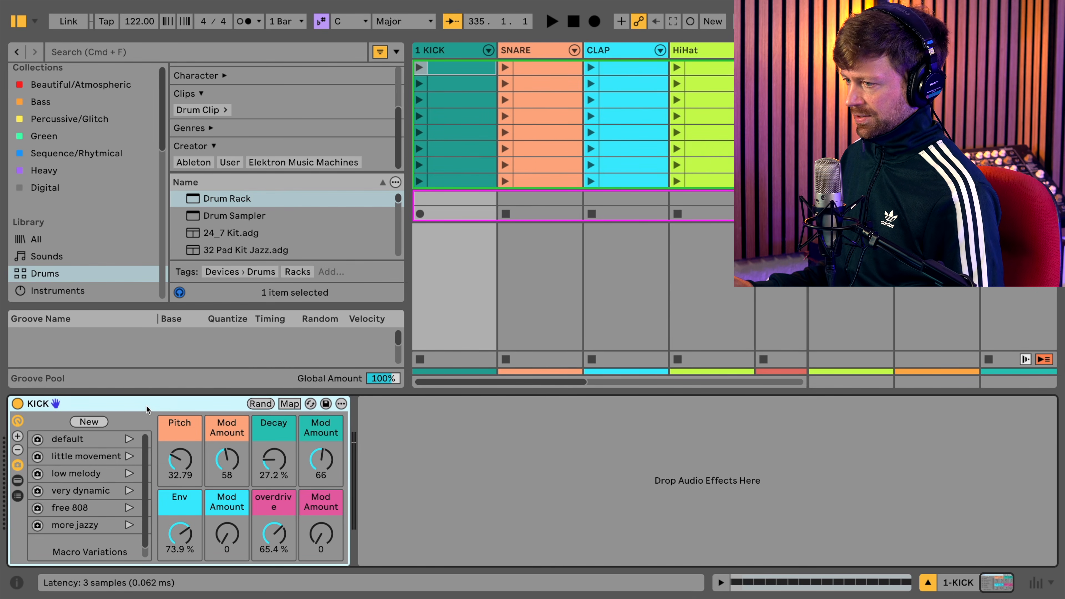
pyautogui.rightClick(172, 402)
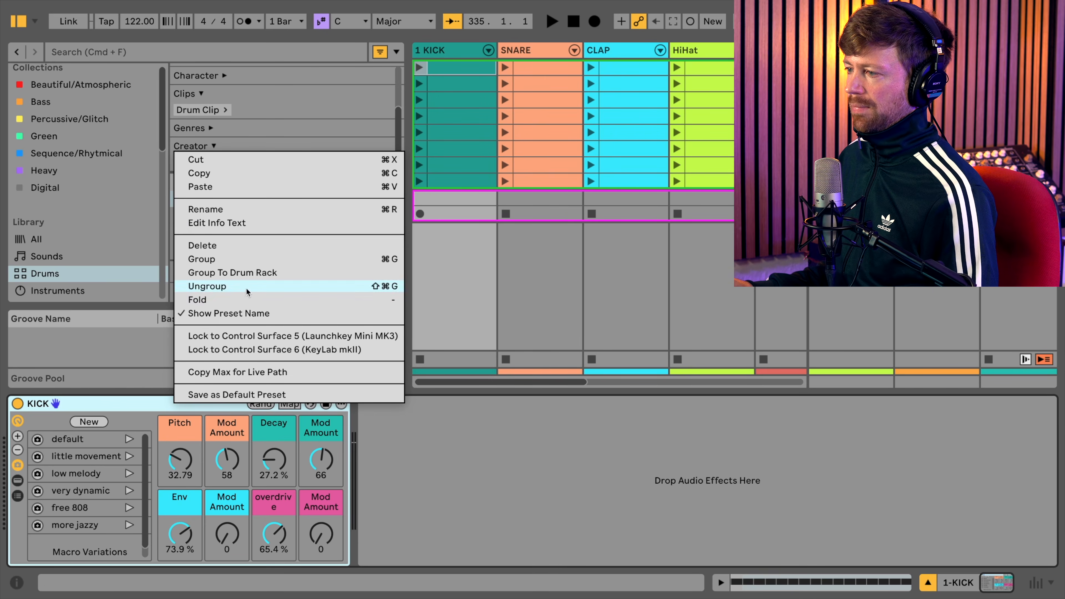
pyautogui.click(104, 421)
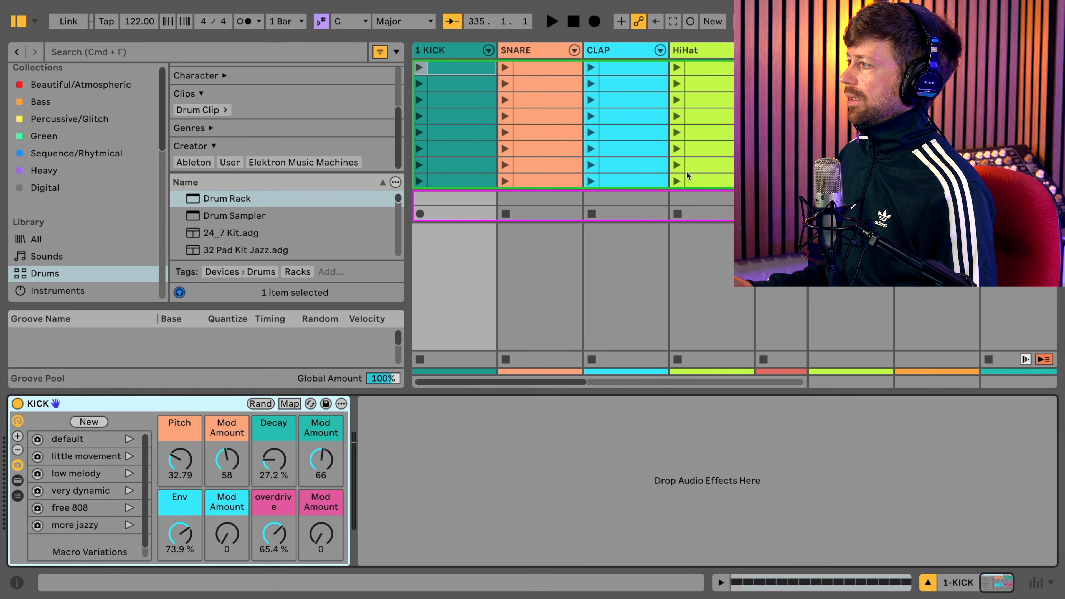
# - Paste the KICK rack onto the new Drum Rack's C1 pad and trigger the pad to test it
pyautogui.hscroll(10, 716, 121)
pyautogui.click(596, 47)
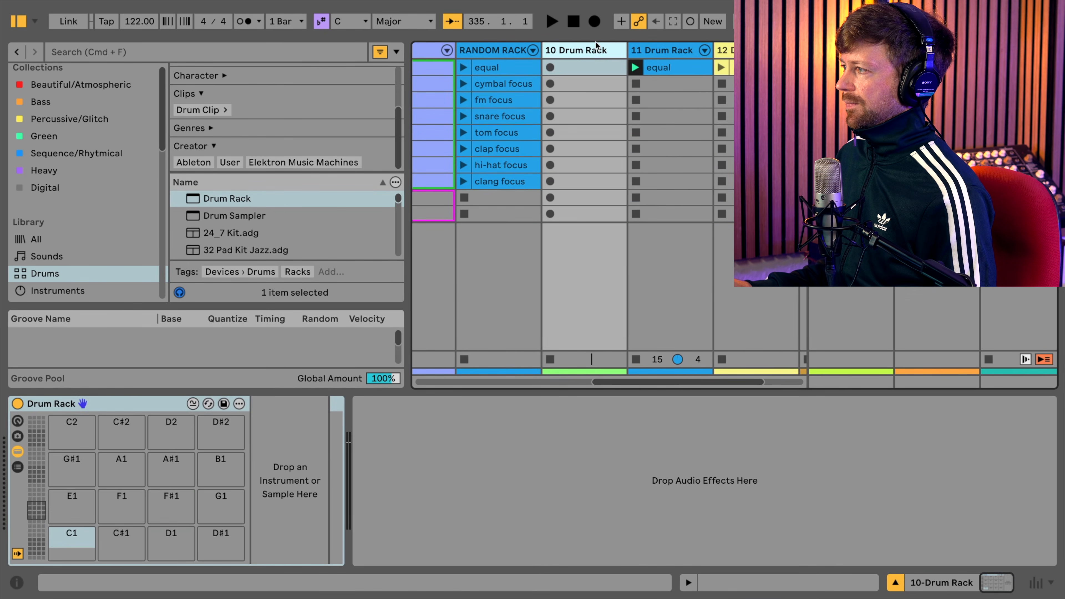
pyautogui.click(71, 541)
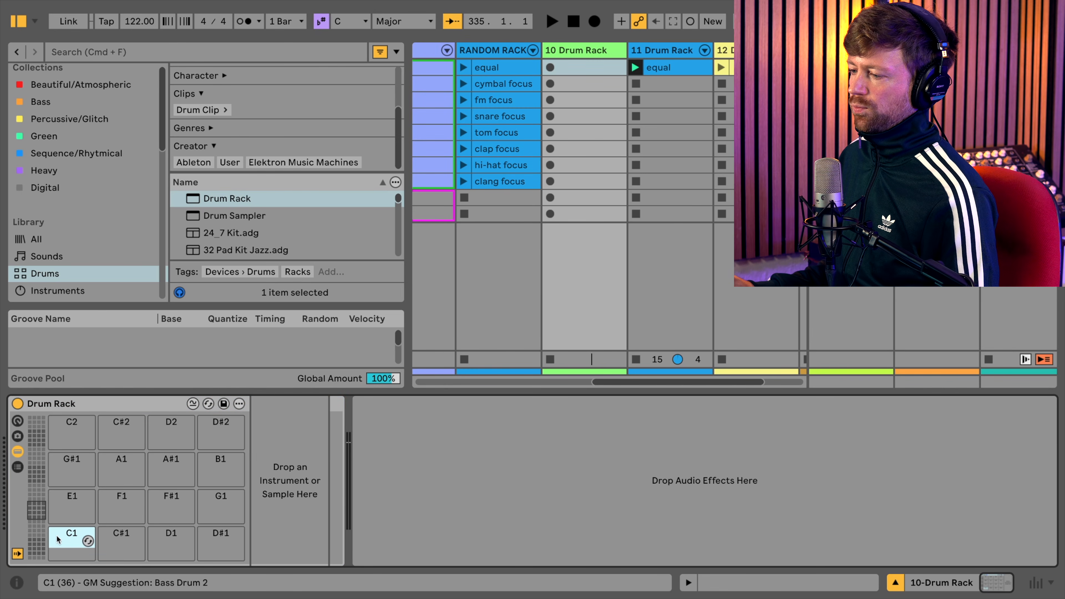
pyautogui.click(298, 488)
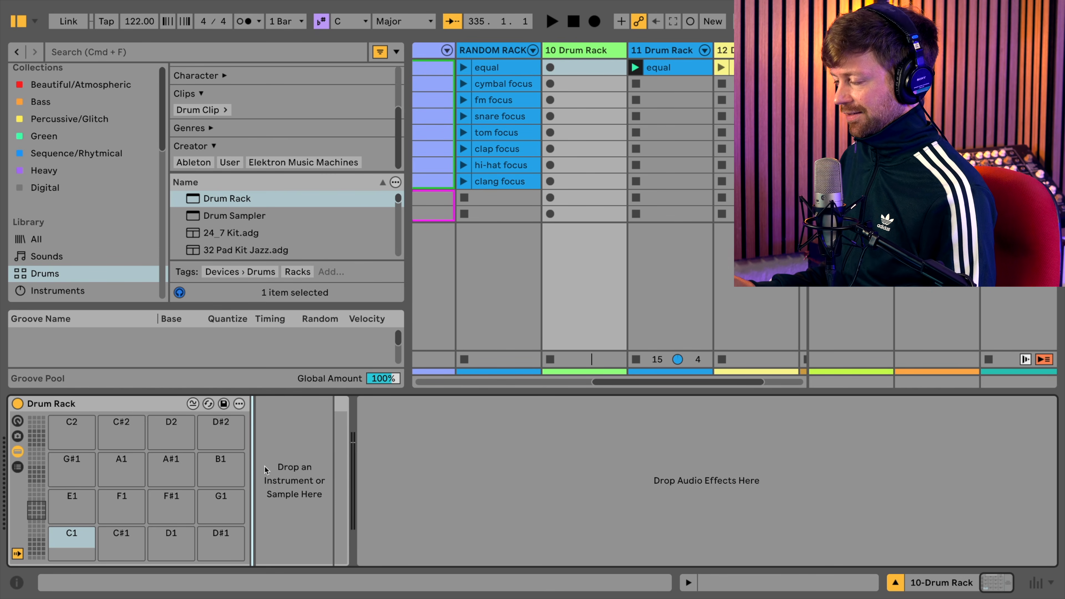
pyautogui.rightClick(262, 443)
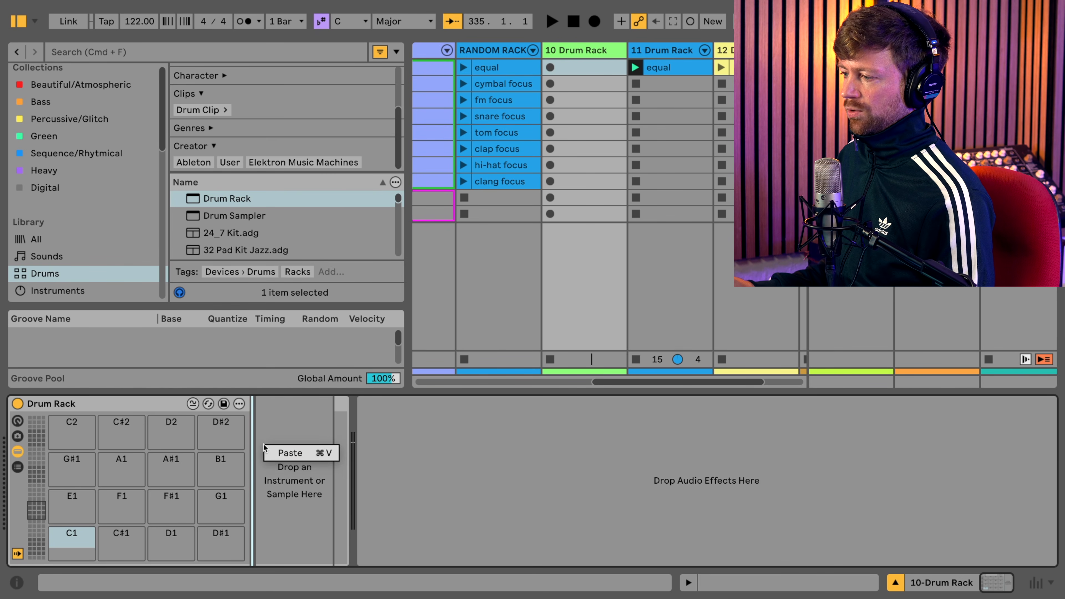
pyautogui.click(265, 418)
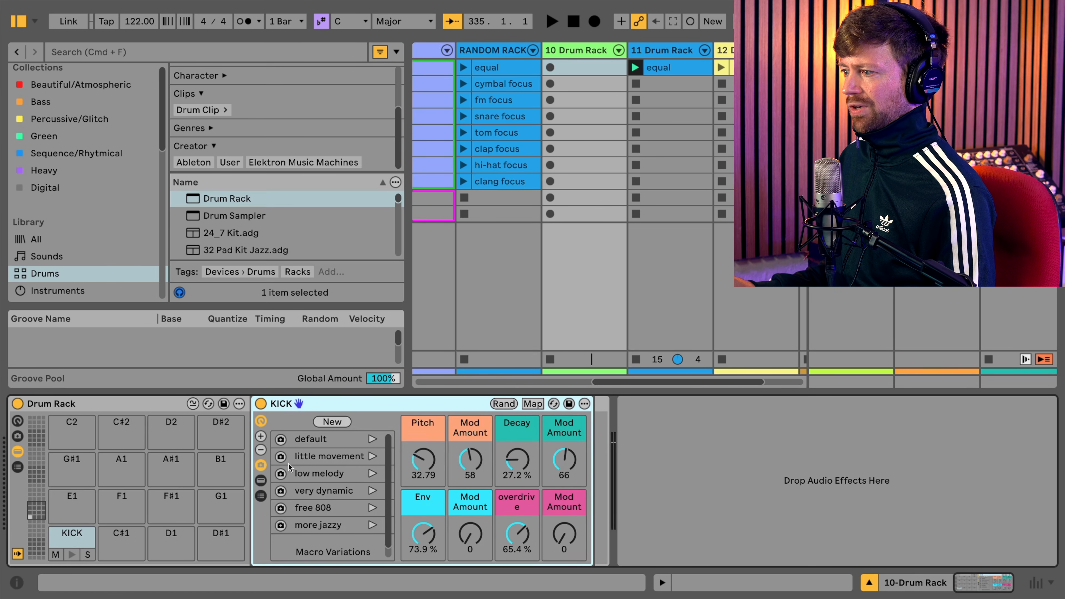
pyautogui.click(73, 555)
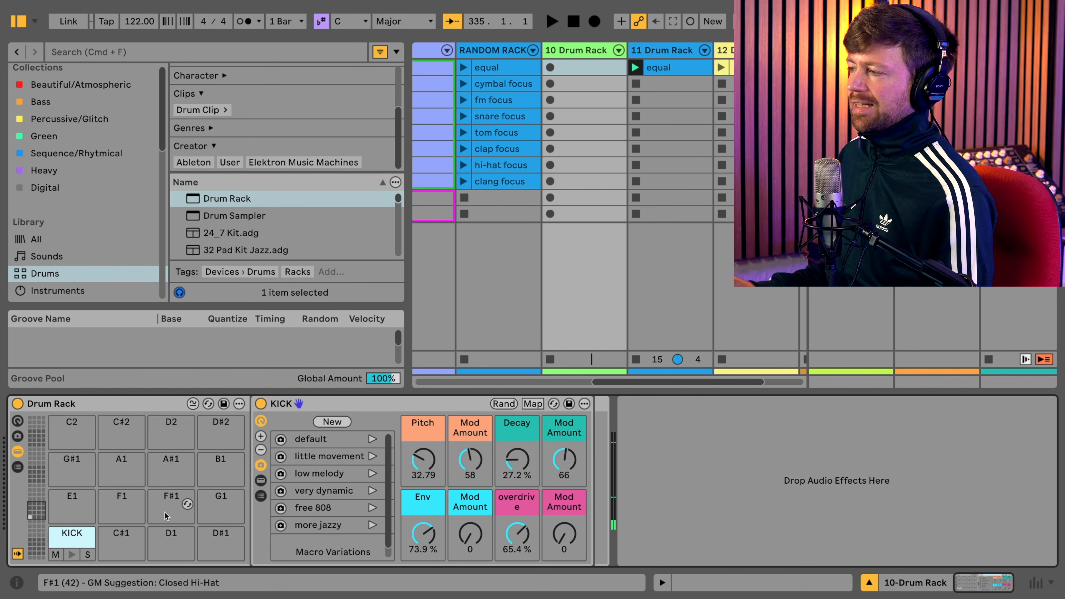
# - Show the 11 Drum Rack's chain list and examine its Reverb, Delay and Mix Bus return chains
pyautogui.click(683, 50)
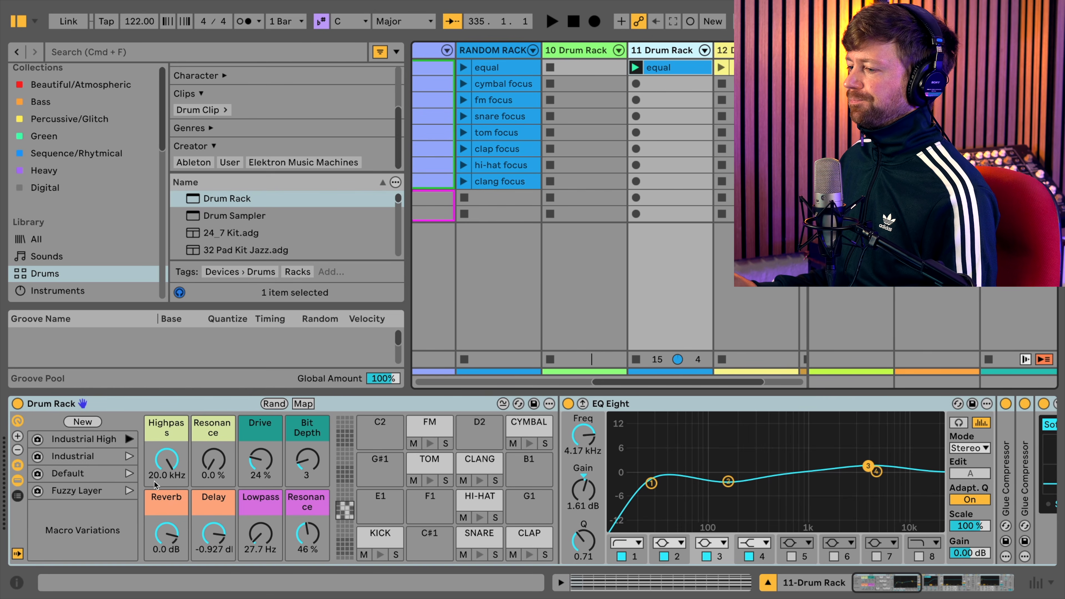
pyautogui.click(18, 496)
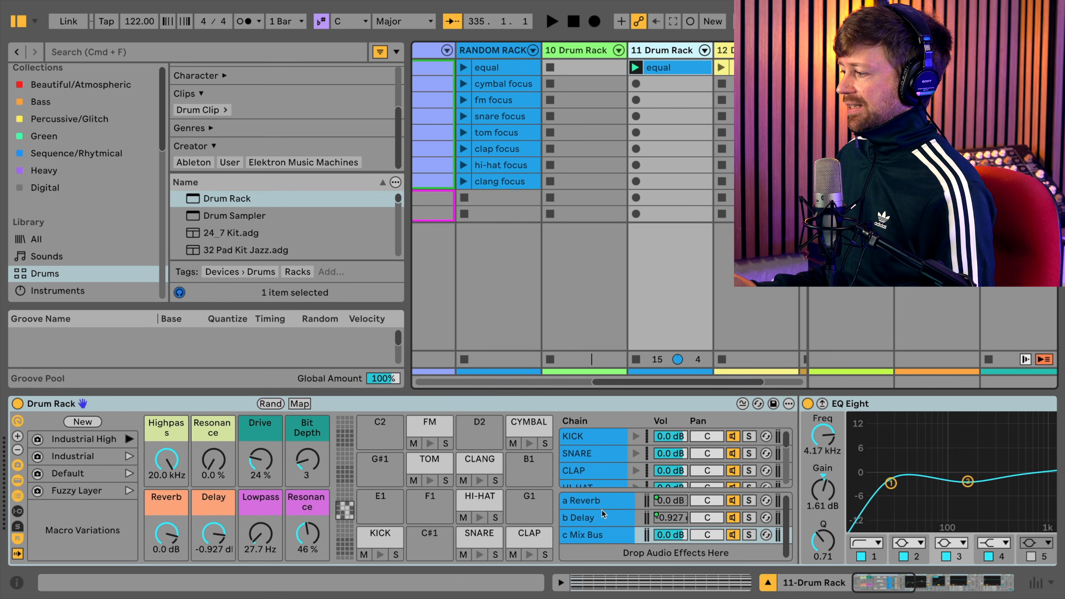
pyautogui.click(606, 502)
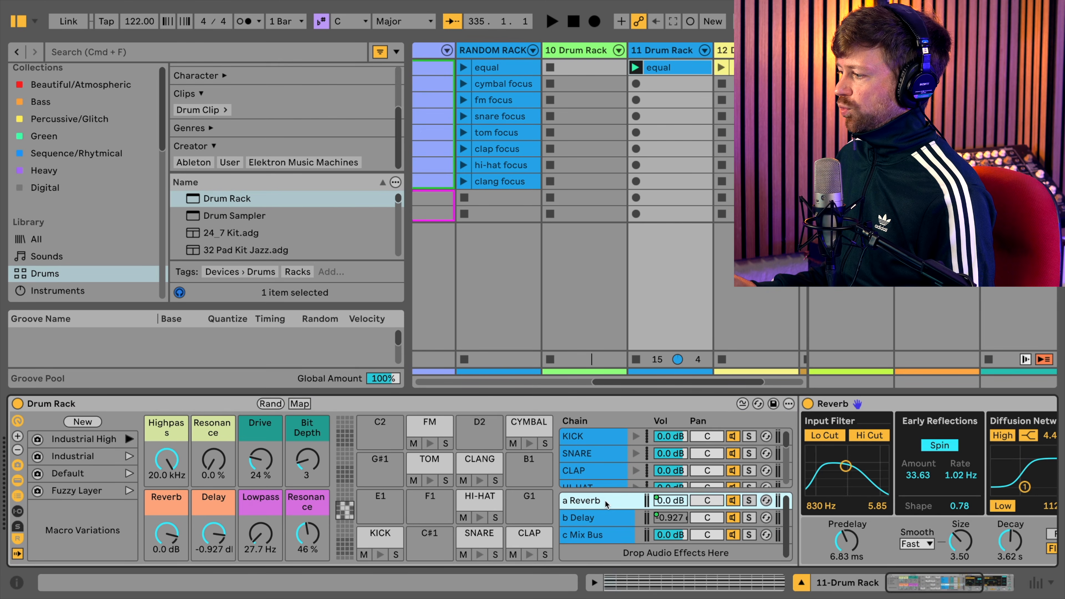
pyautogui.click(602, 518)
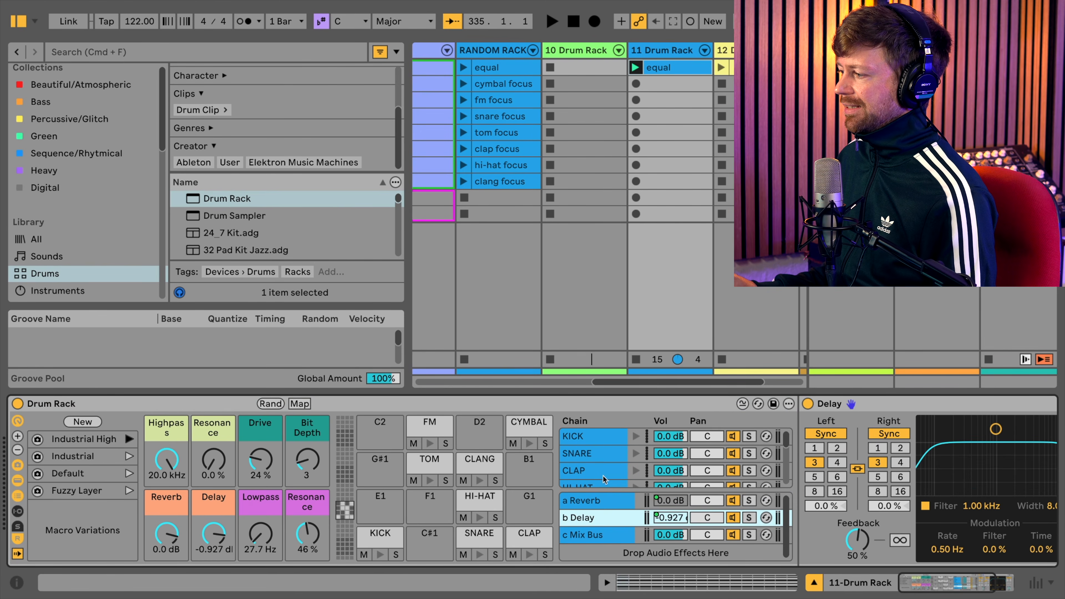
pyautogui.hscroll(3, 608, 482)
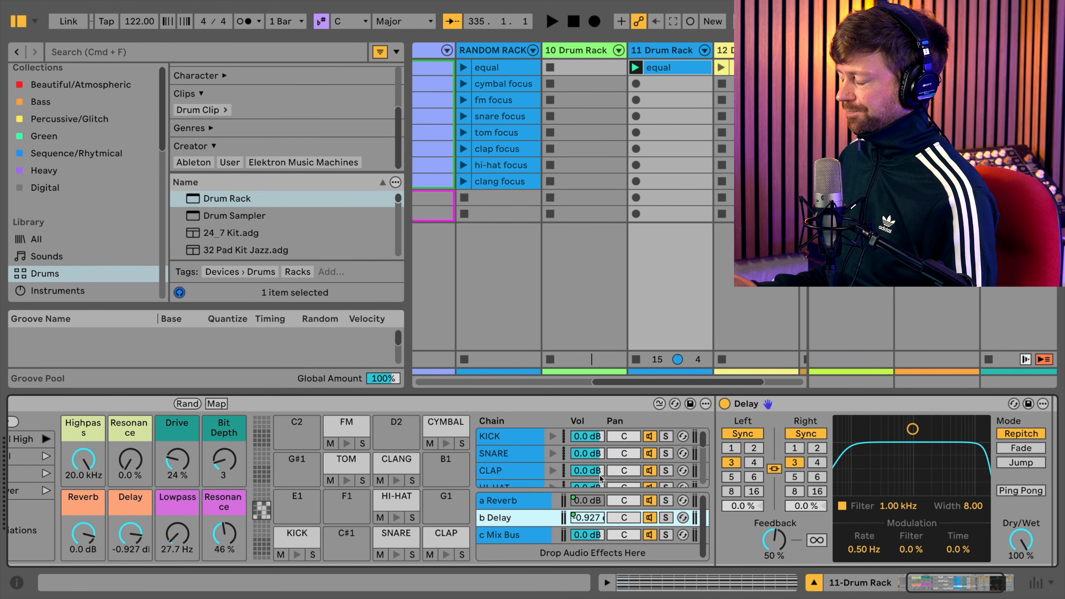
pyautogui.click(505, 539)
pyautogui.hscroll(-3, 151, 469)
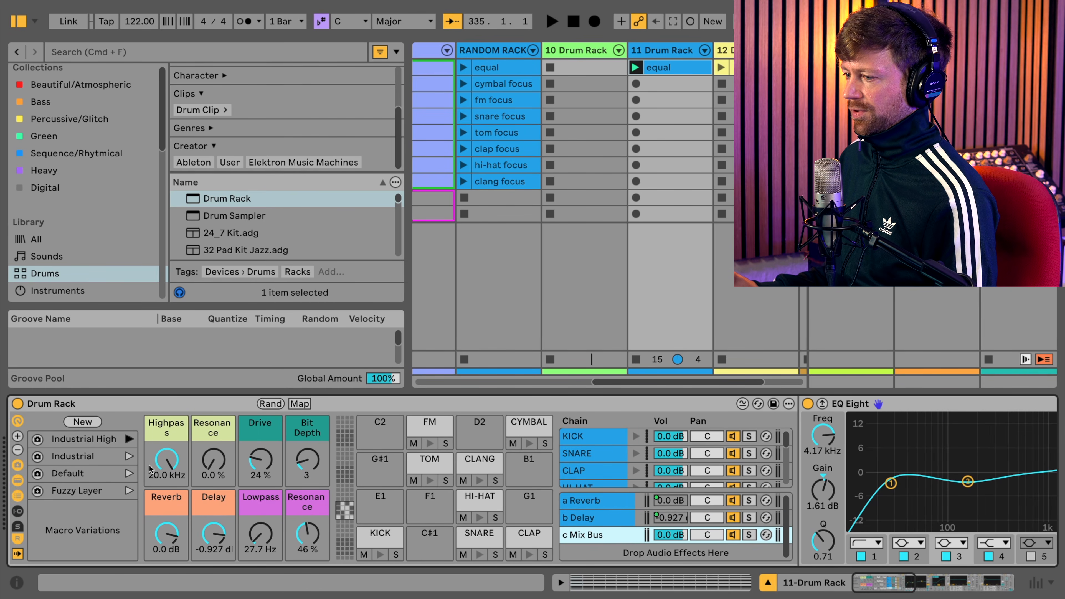
# - Show the input and output routing of the 11 Drum Rack's chains and examine the KICK chain's Audio To options
pyautogui.click(16, 512)
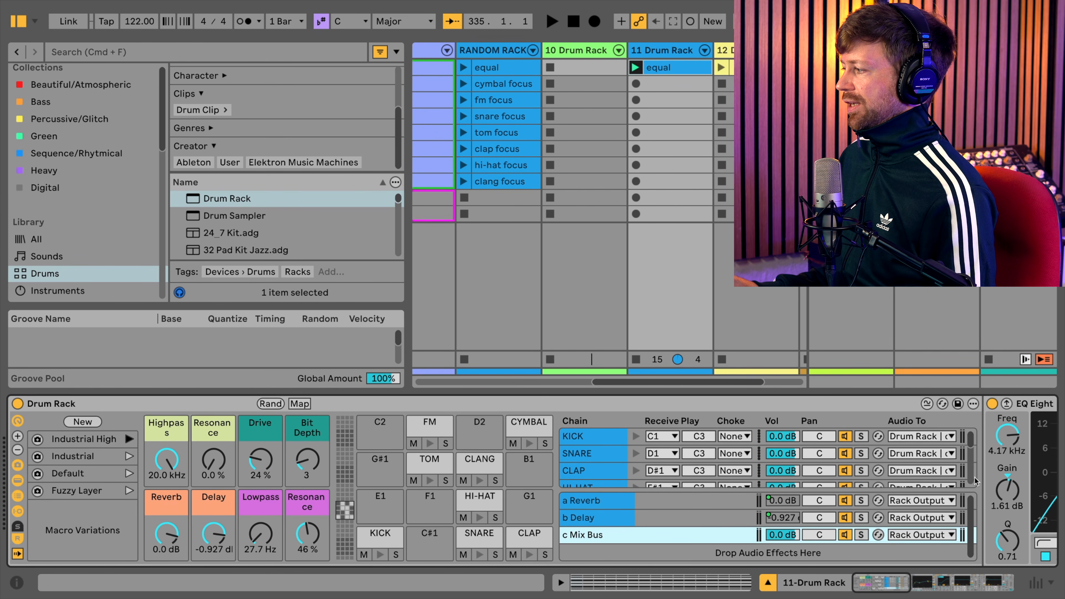
pyautogui.click(912, 437)
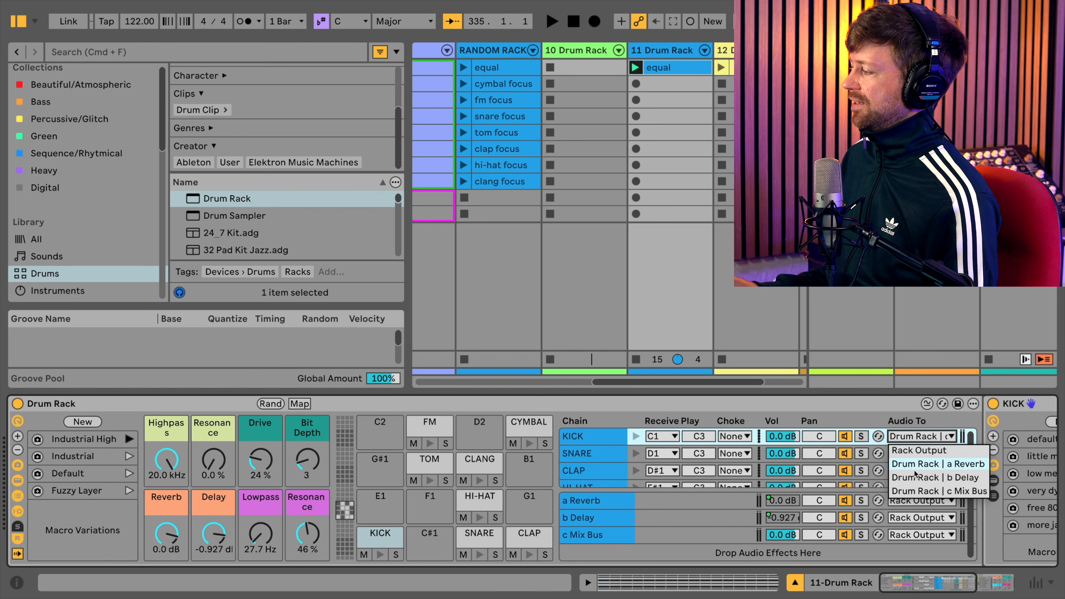
pyautogui.click(906, 421)
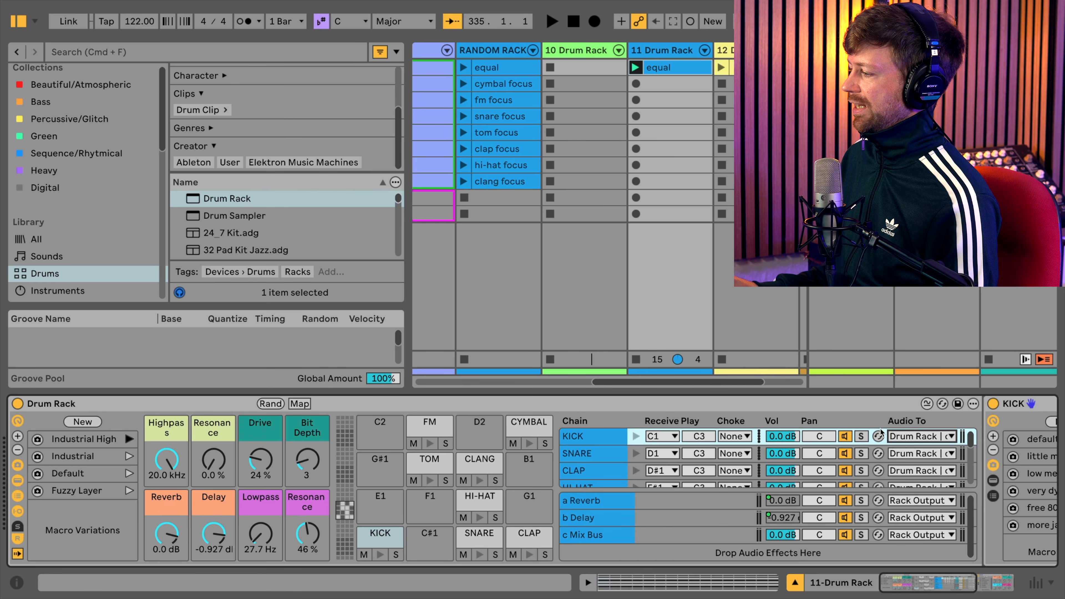
pyautogui.click(601, 559)
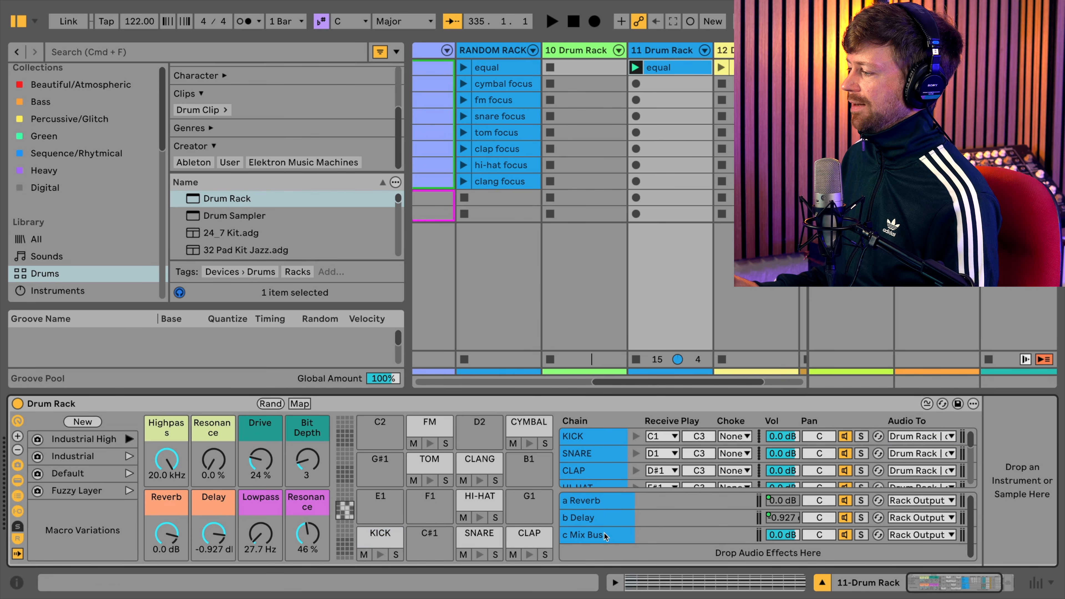
# - Examine the Mix Bus return chain's effects and the macro mapping options of the first Auto Filter's Freq
pyautogui.click(604, 534)
pyautogui.hscroll(10, 669, 508)
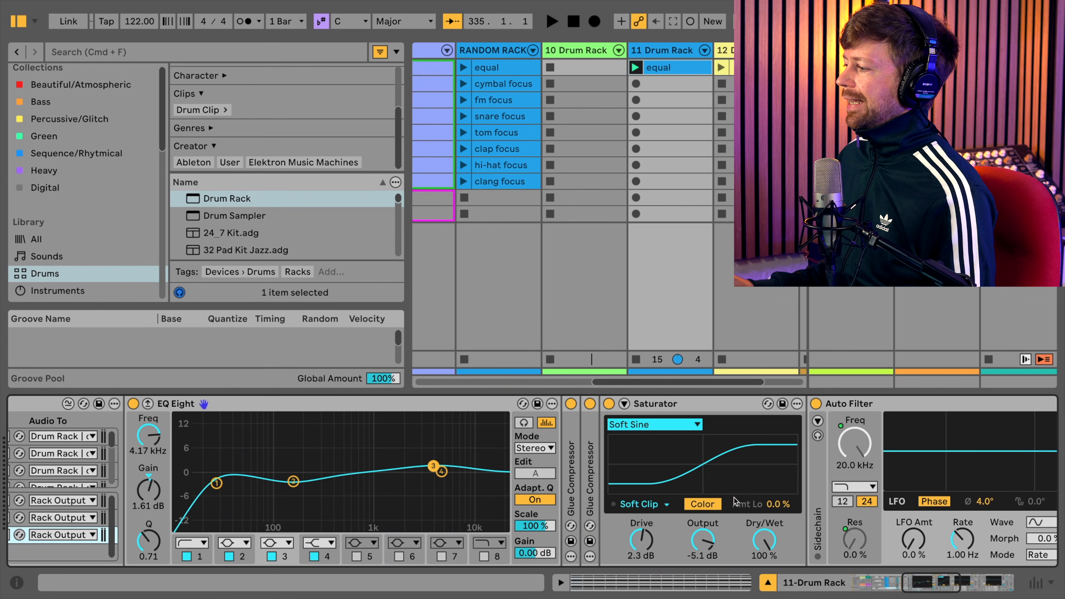
pyautogui.hscroll(5, 638, 506)
pyautogui.hscroll(2, 631, 501)
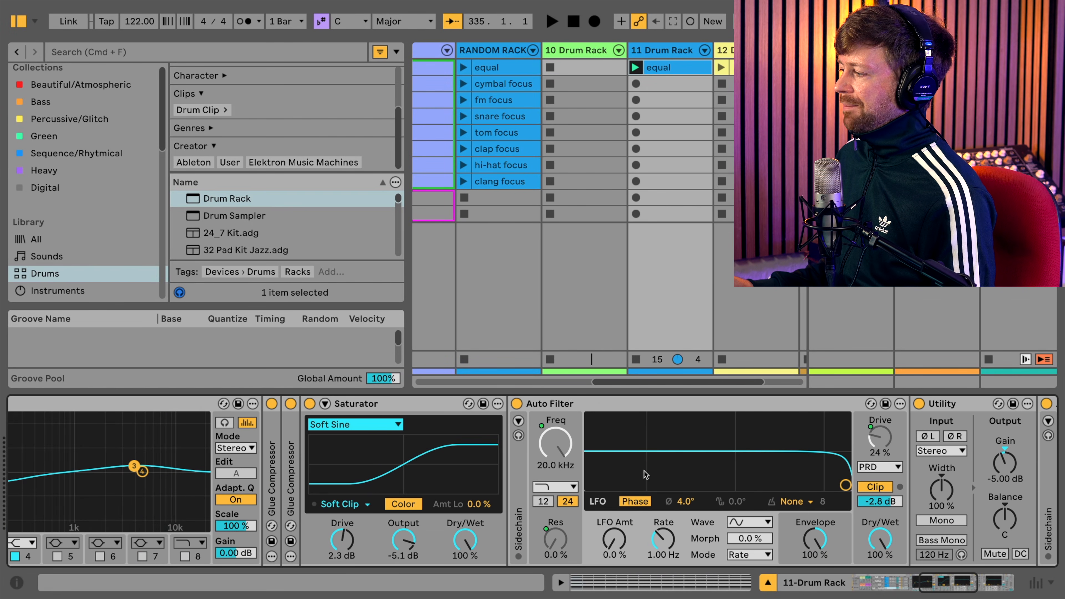
pyautogui.rightClick(558, 443)
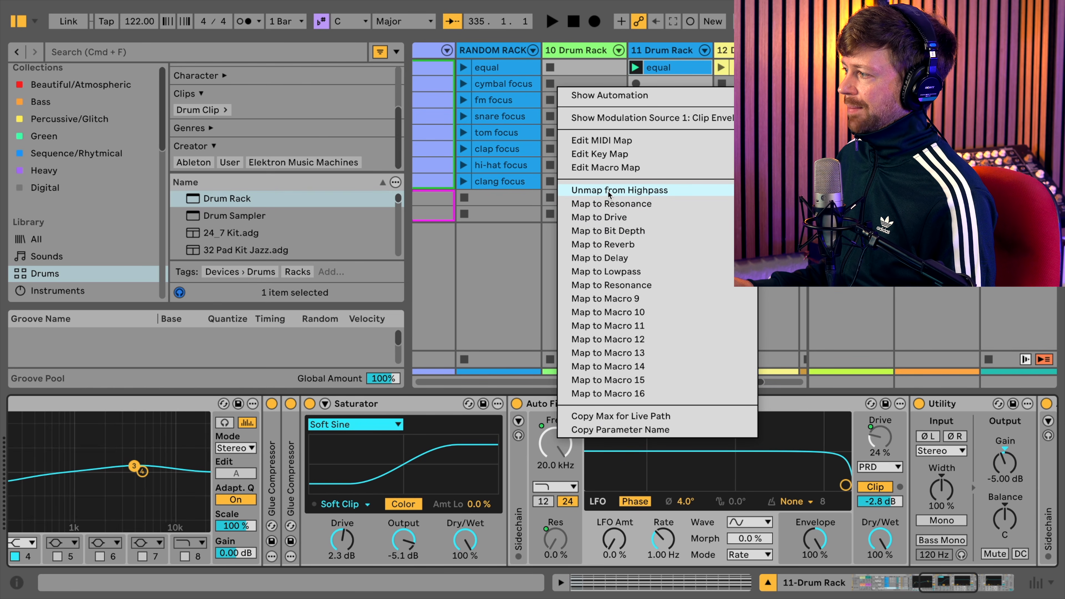
pyautogui.click(538, 458)
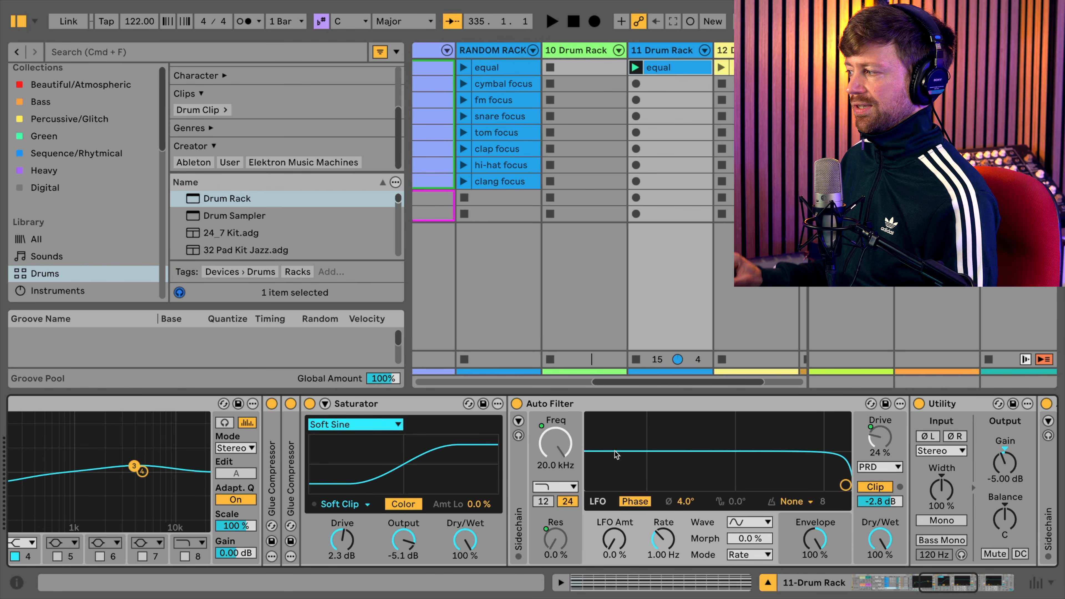
# - Examine the macro mapping options of the first Auto Filter's Drive in the Mix Bus chain
pyautogui.rightClick(880, 443)
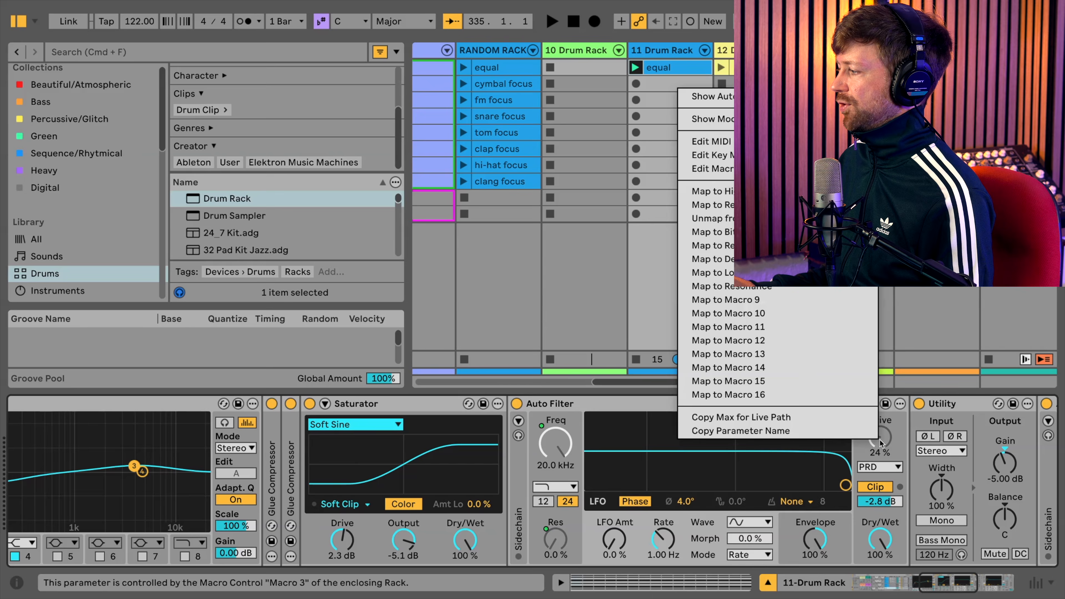
pyautogui.click(950, 317)
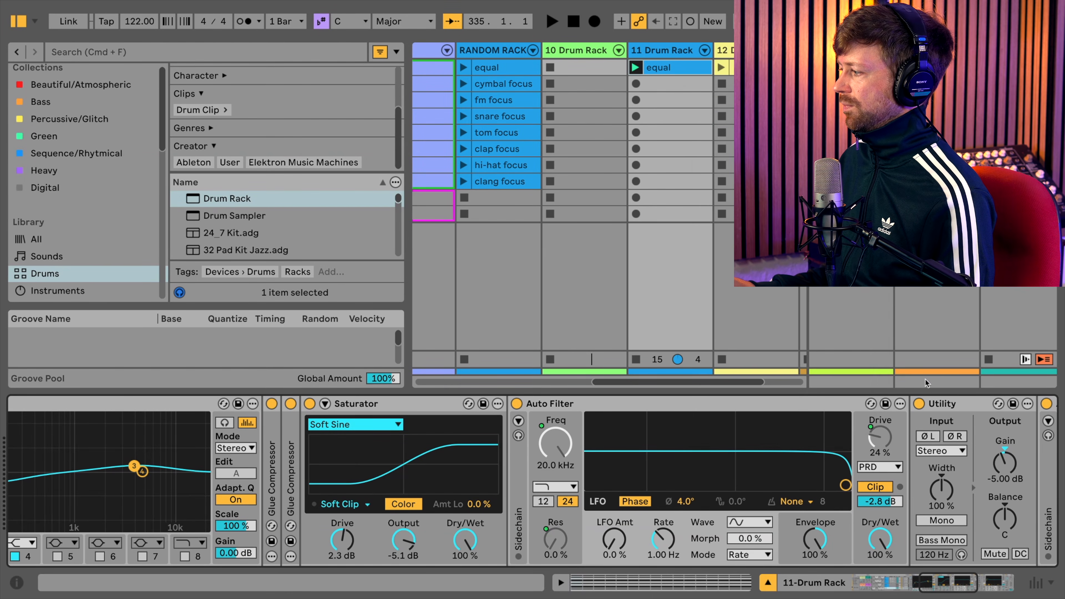
pyautogui.rightClick(881, 446)
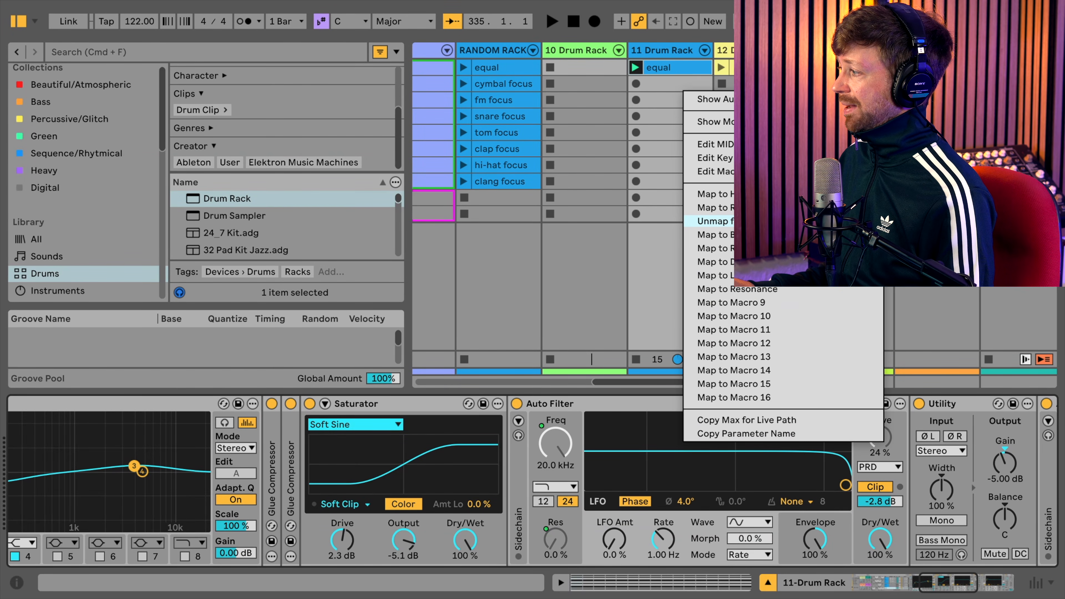
pyautogui.click(938, 313)
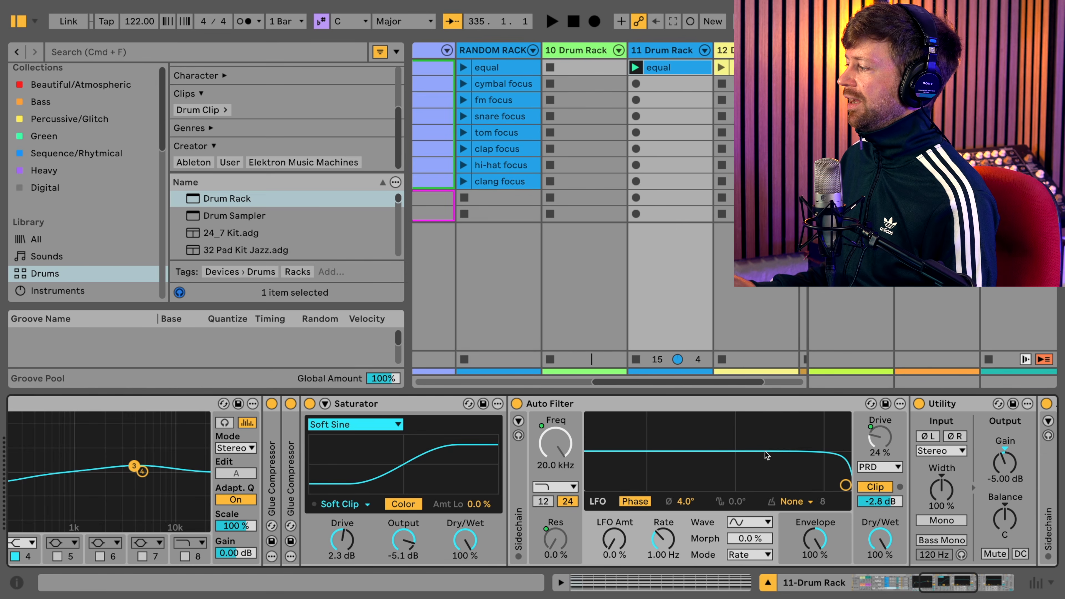
# - Examine the remaining Mix Bus effects and the macro mapping options of Redux's Bits, and return to the Drum Rack's macros
pyautogui.hscroll(10, 774, 462)
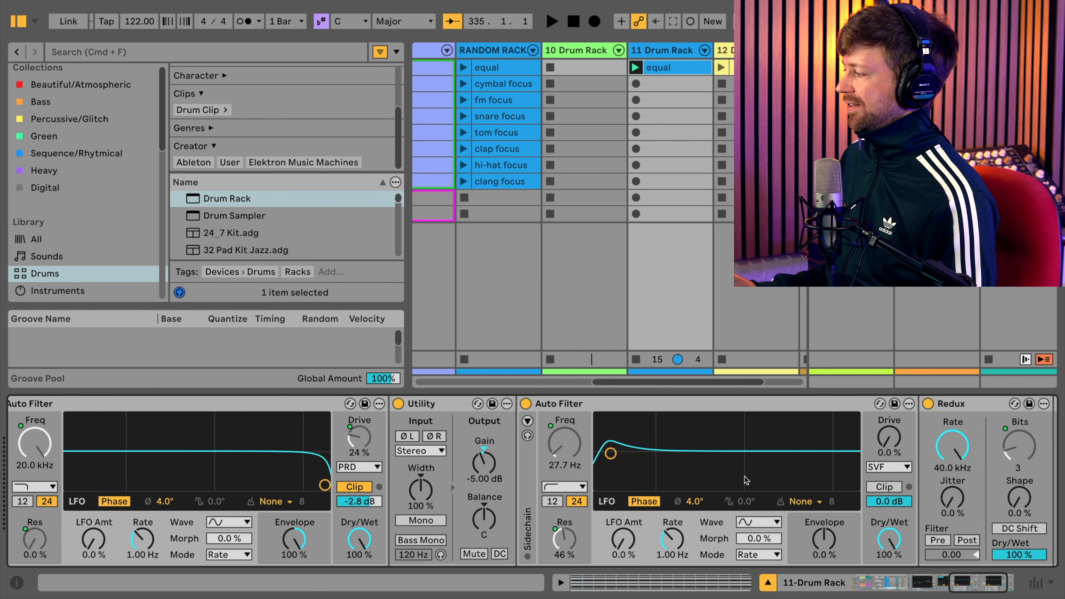
pyautogui.hscroll(3, 728, 473)
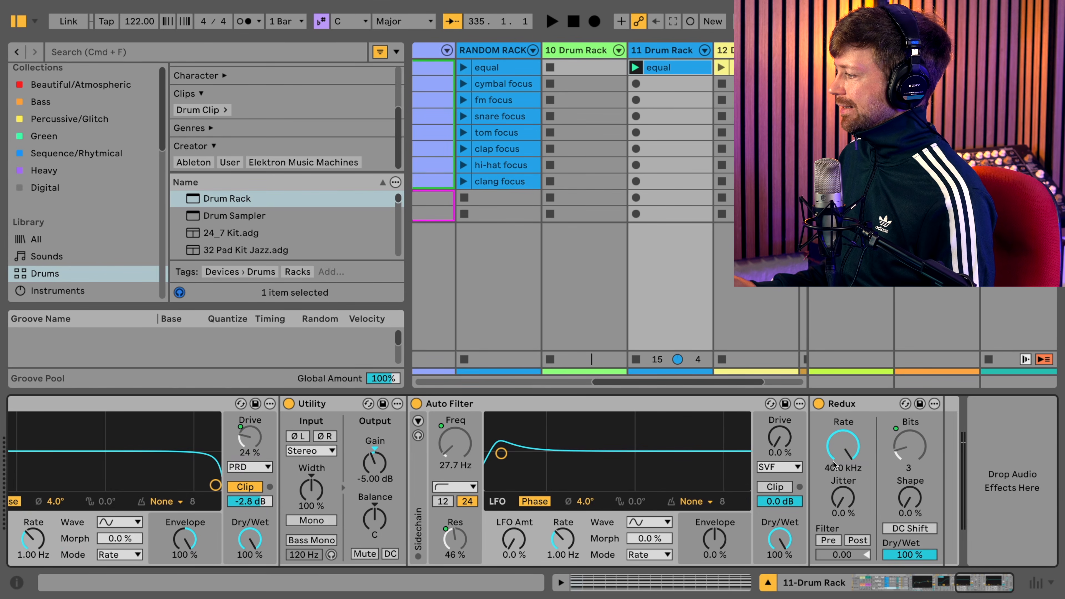
pyautogui.click(853, 404)
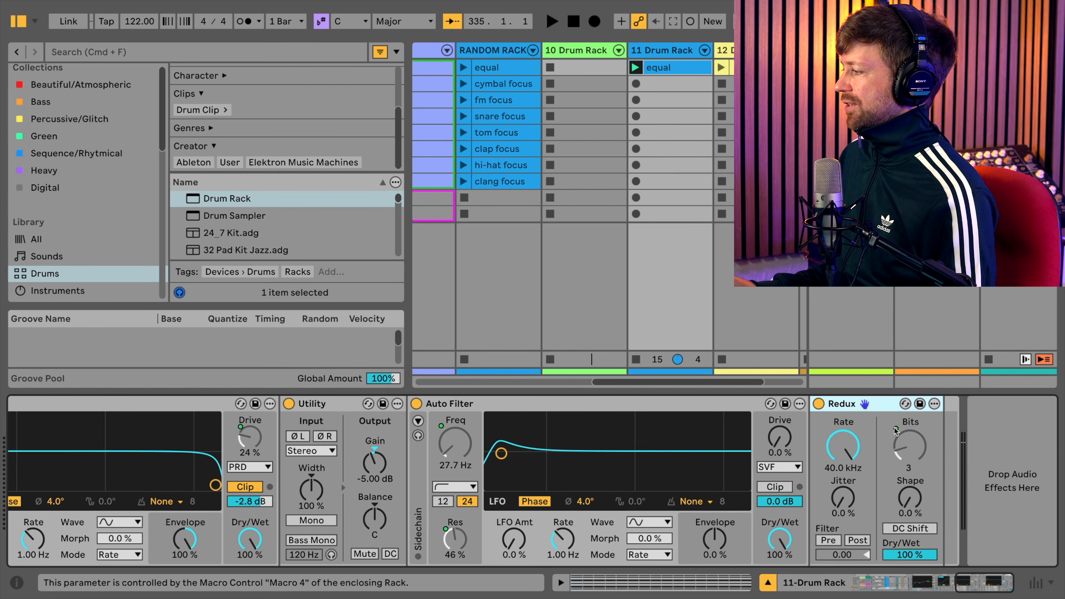
pyautogui.rightClick(903, 446)
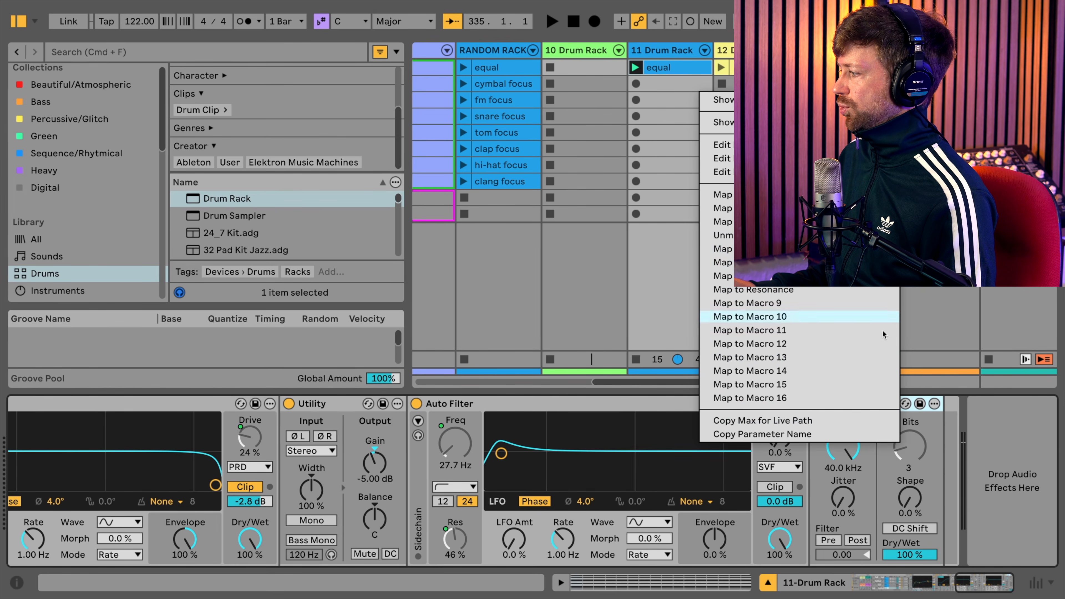
pyautogui.click(1030, 451)
pyautogui.moveTo(992, 581); pyautogui.dragTo(727, 583)
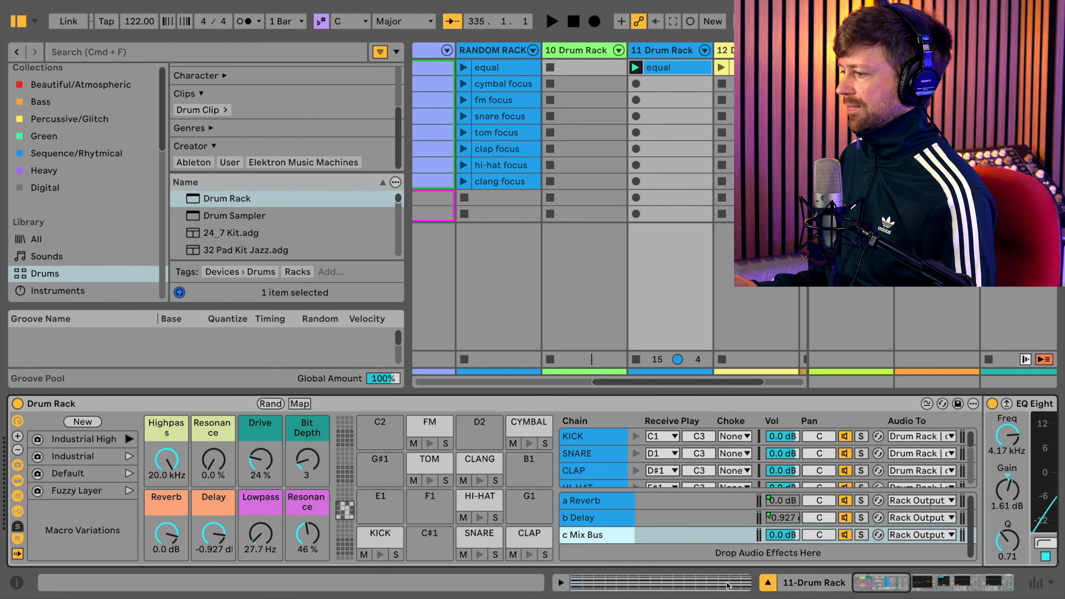
# - Set the Drum Rack's Reverb macro to 0.016 dB
pyautogui.moveTo(171, 537); pyautogui.dragTo(171, 535)
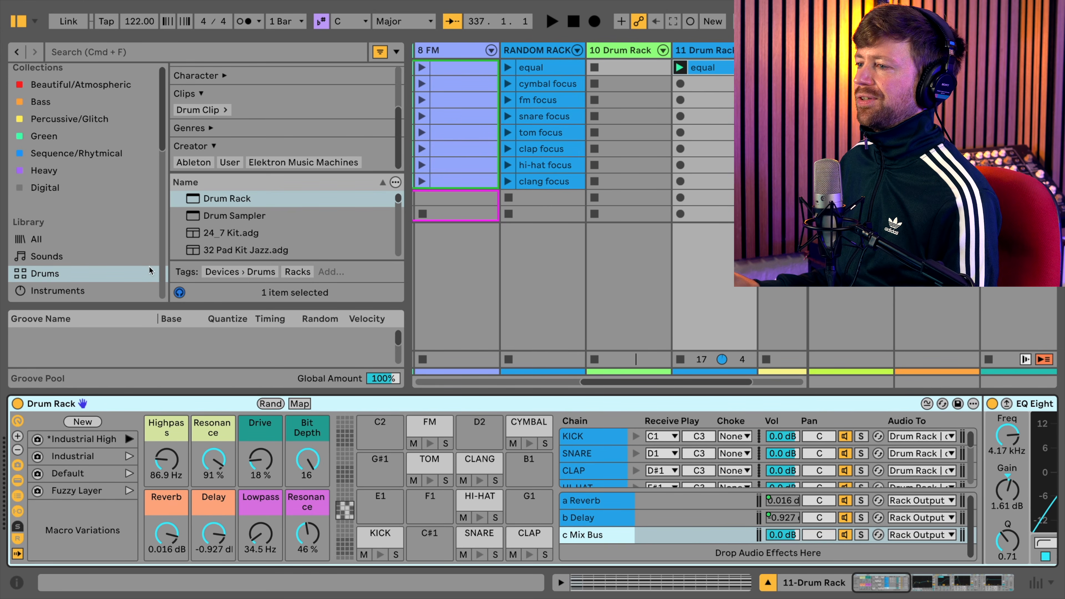
# - Add the Expression Control MIDI effect in front of the Drum Rack on the 11 Drum Rack track
pyautogui.scroll(-5, 111, 291)
pyautogui.click(94, 243)
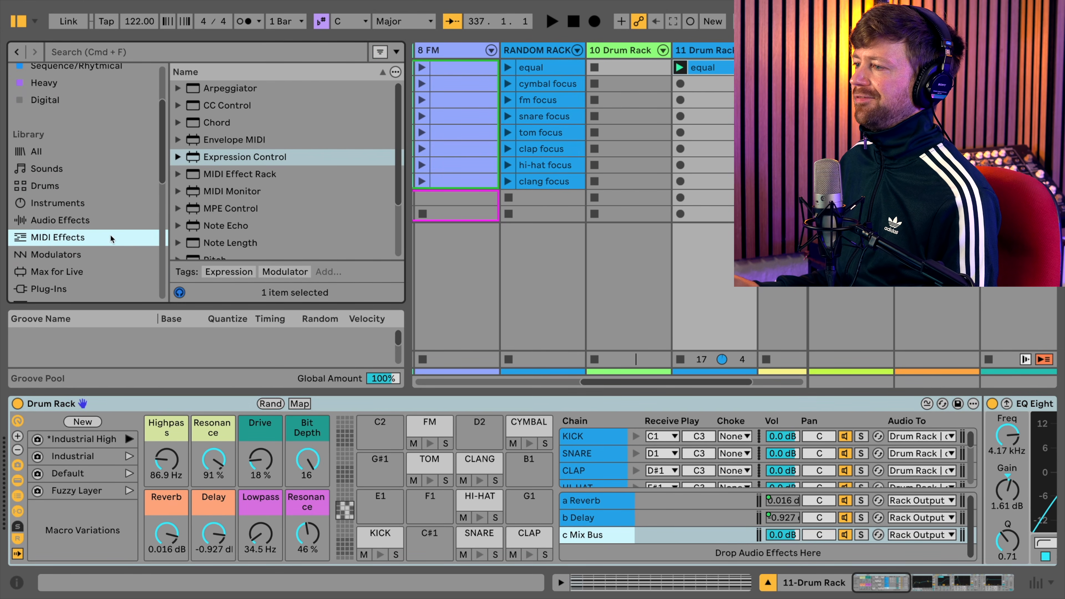
pyautogui.click(233, 157)
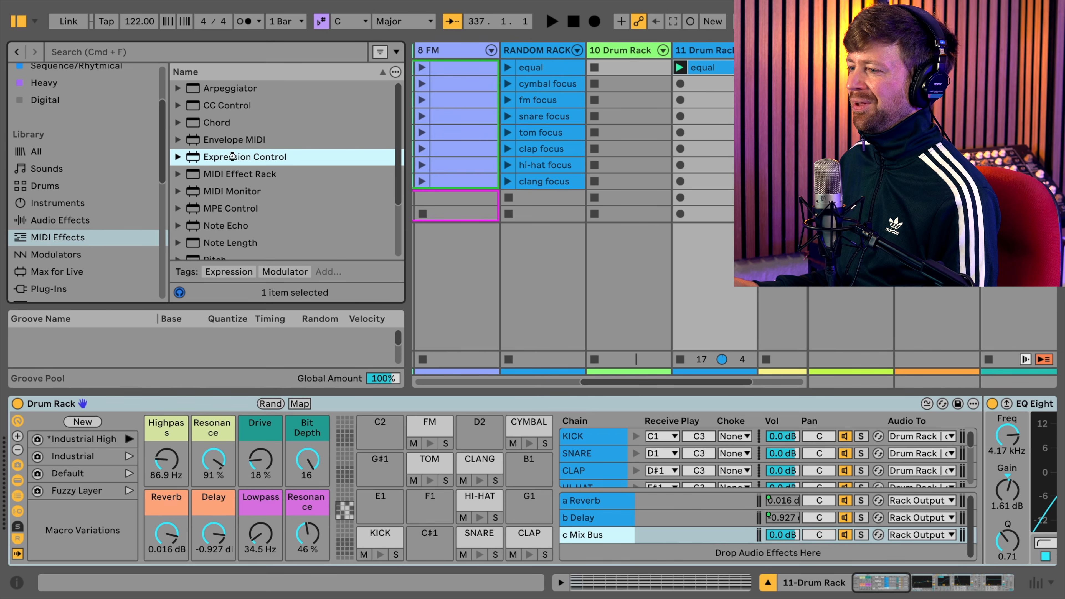
pyautogui.moveTo(197, 265); pyautogui.dragTo(136, 425)
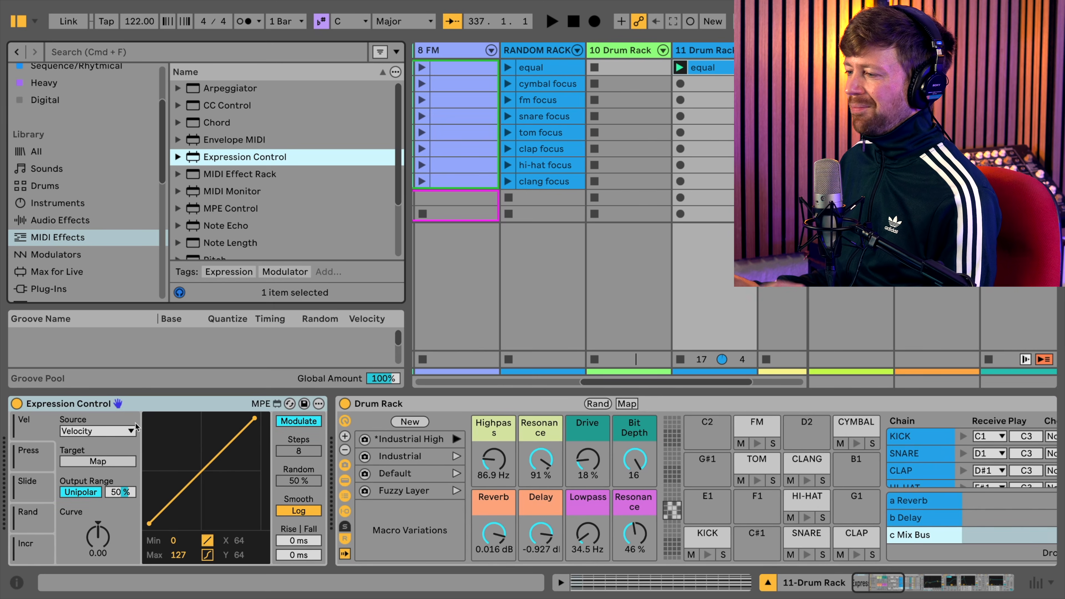
# - Map Expression Control's first slot to the Highpass macro with a Random source, 100% Random and 66% output range, and start playback
pyautogui.click(98, 431)
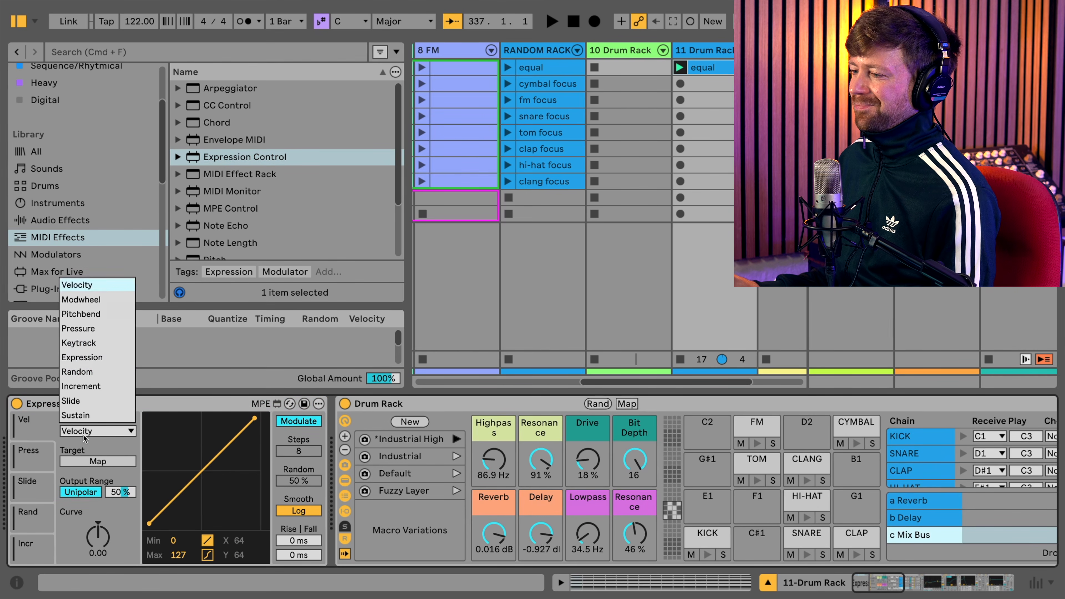
pyautogui.click(98, 372)
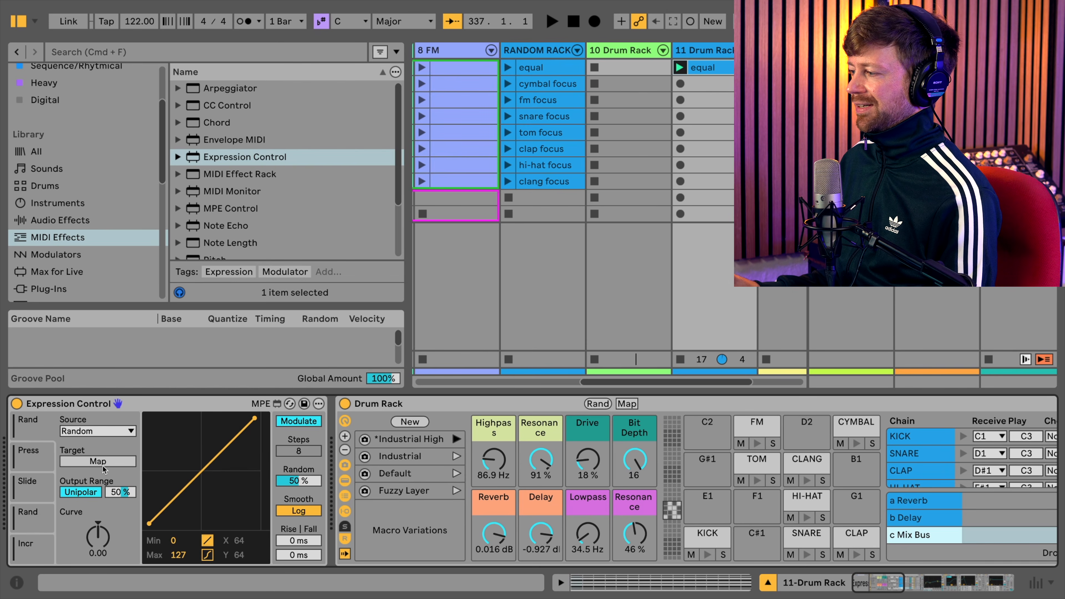
pyautogui.click(476, 461)
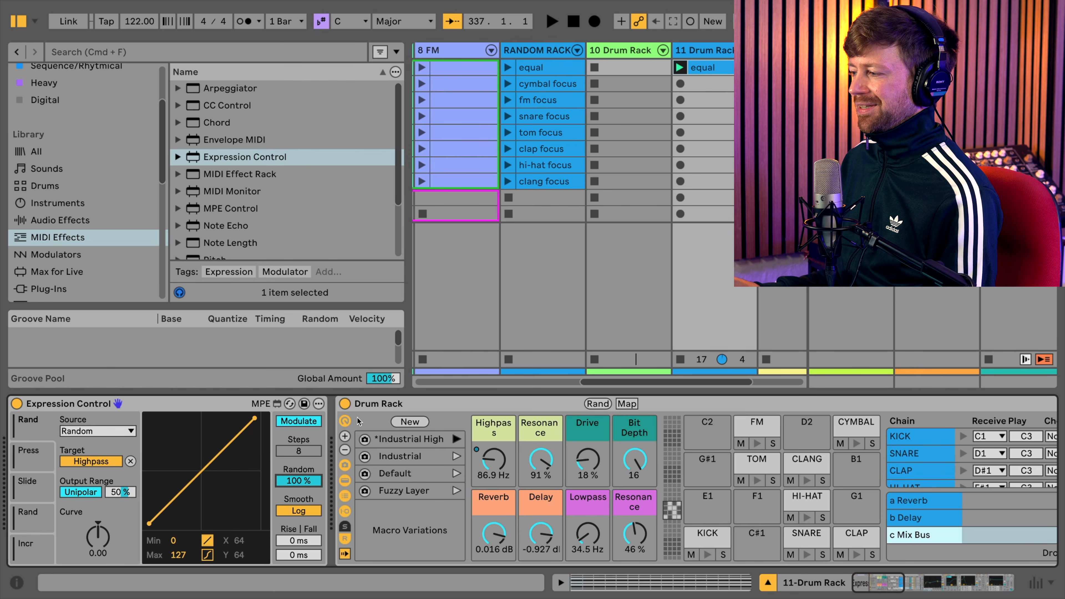
pyautogui.press('space')
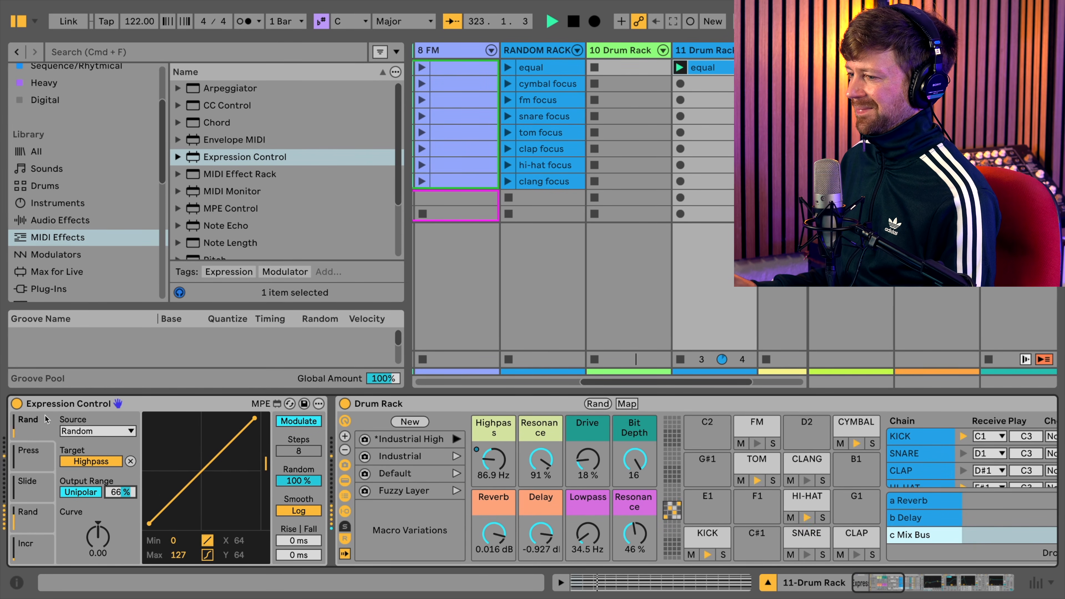
# - Map Expression Control's second slot to the Delay macro with a Random source, 74% output range and 100% Random
pyautogui.click(32, 465)
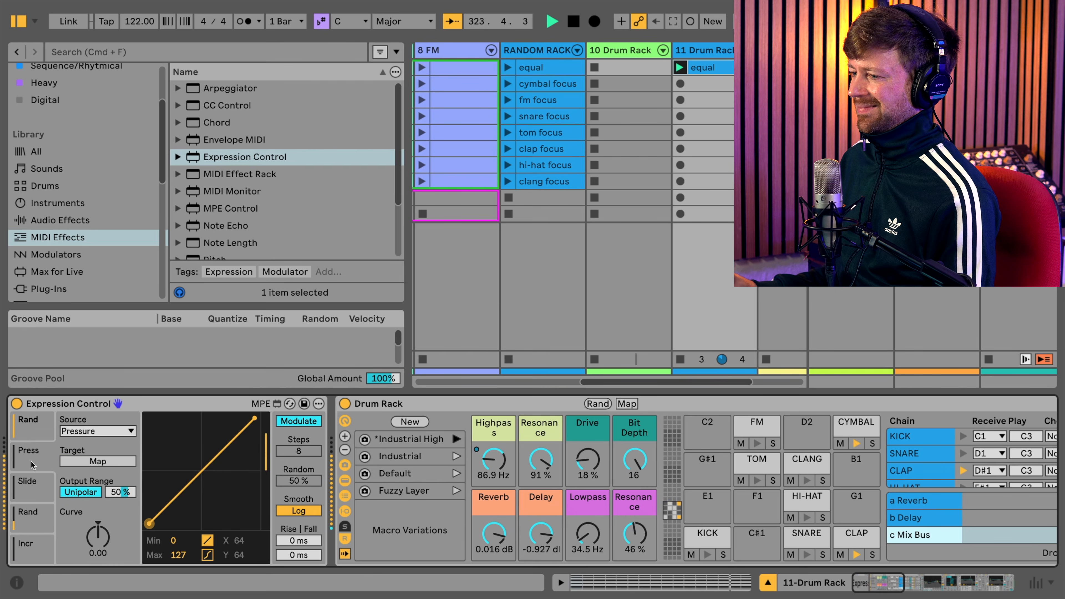
pyautogui.click(86, 438)
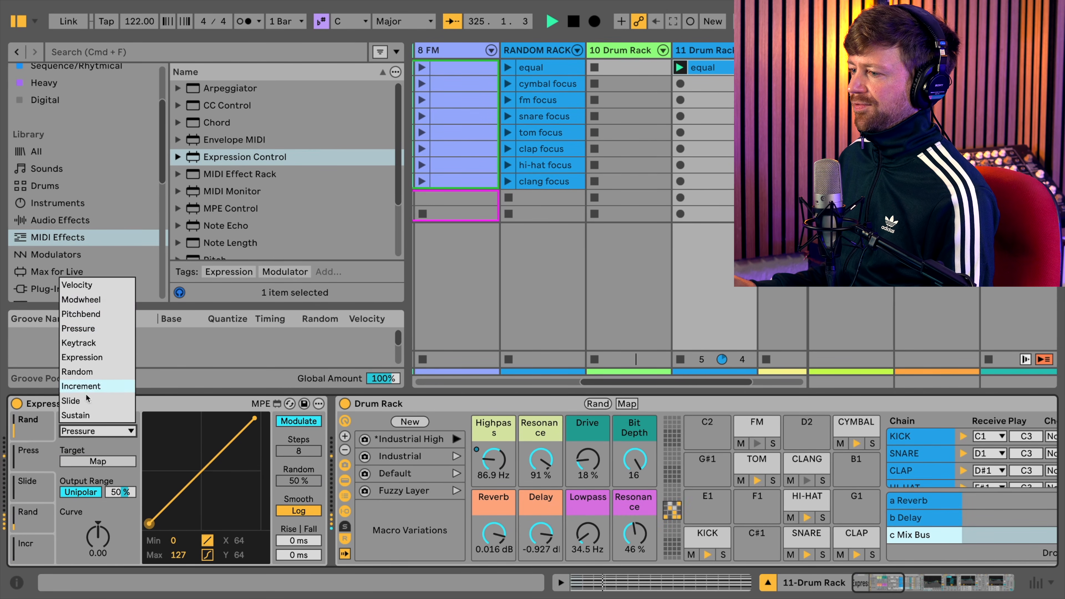
pyautogui.click(84, 372)
pyautogui.click(92, 461)
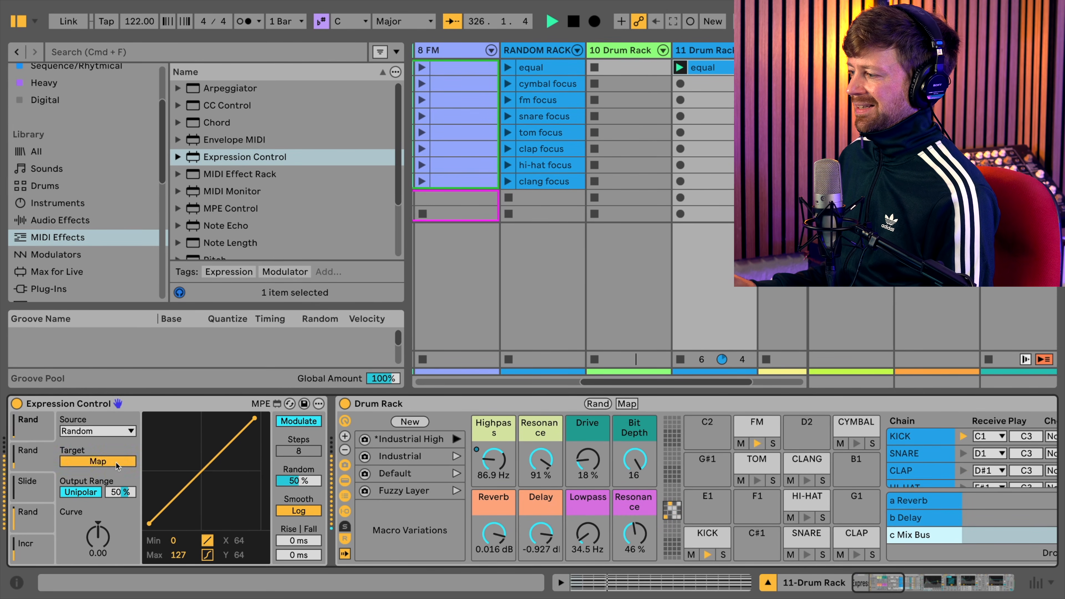
pyautogui.click(547, 538)
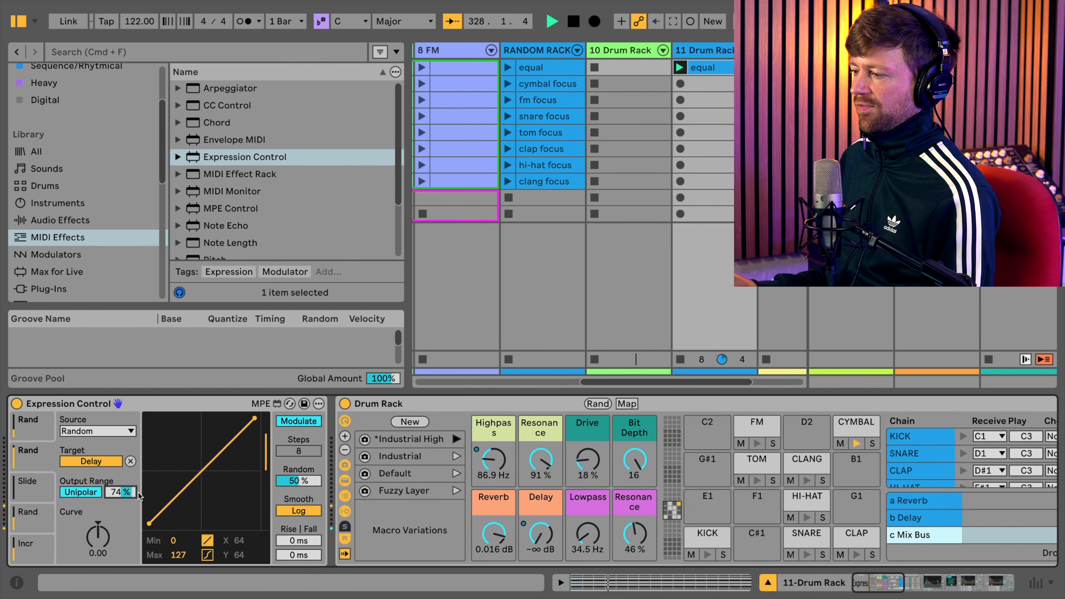
pyautogui.moveTo(309, 484); pyautogui.dragTo(307, 484)
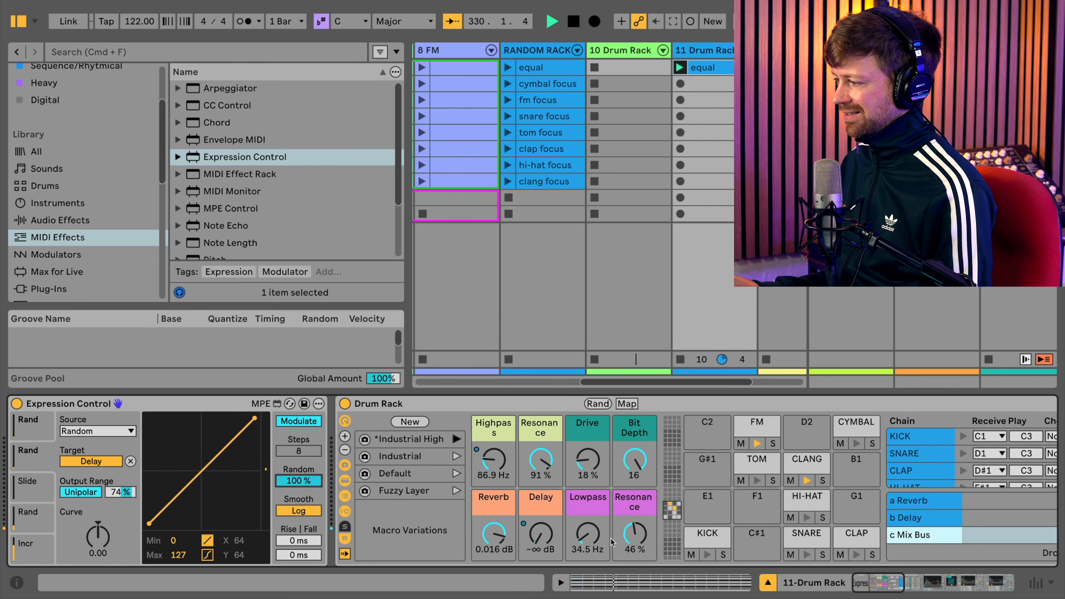
# - Map Expression Control's third slot to the Lowpass macro with a Random source, 82% Random and 26% output range
pyautogui.click(37, 487)
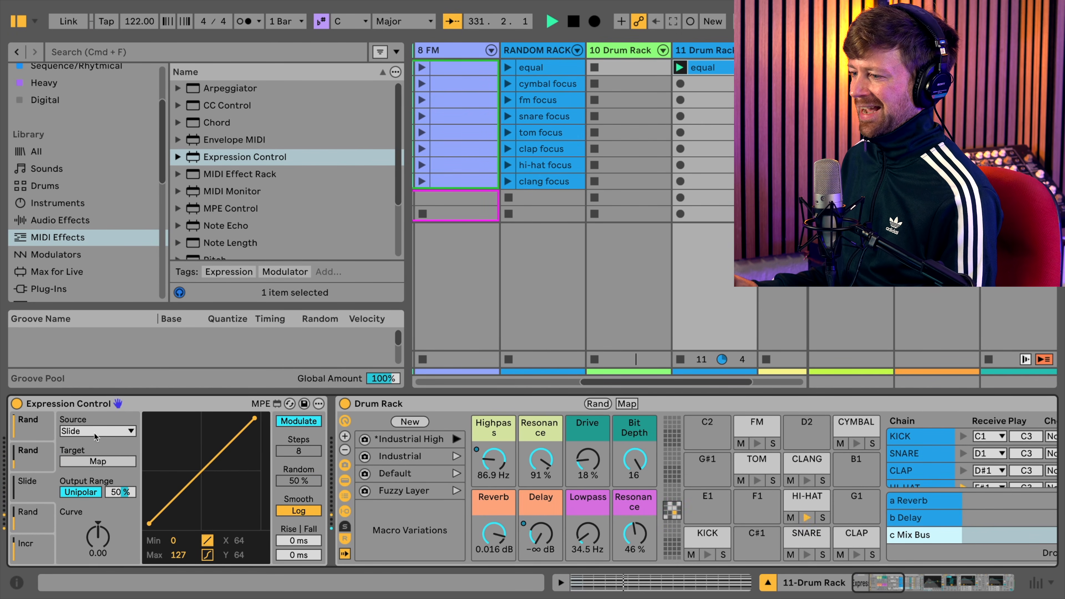
pyautogui.click(95, 435)
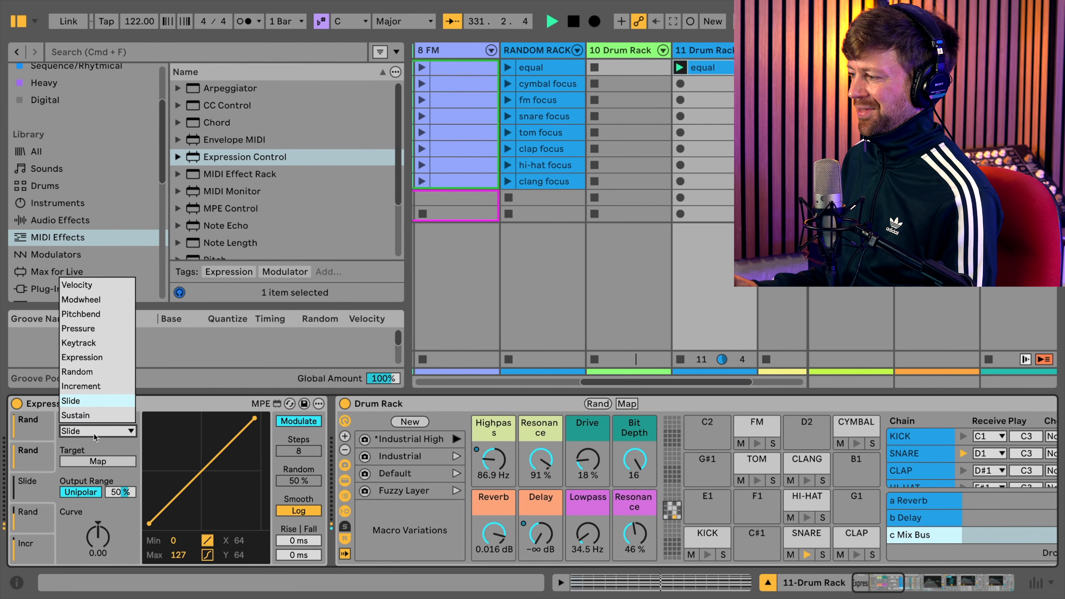
pyautogui.click(84, 372)
pyautogui.click(573, 536)
pyautogui.moveTo(299, 481); pyautogui.dragTo(298, 466)
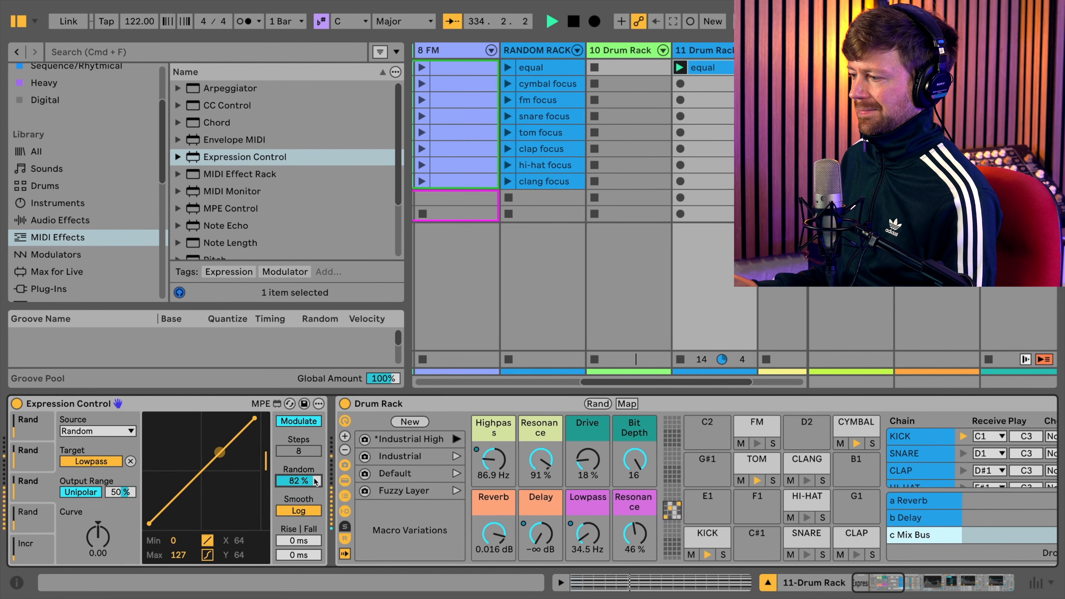
pyautogui.moveTo(120, 492); pyautogui.dragTo(121, 500)
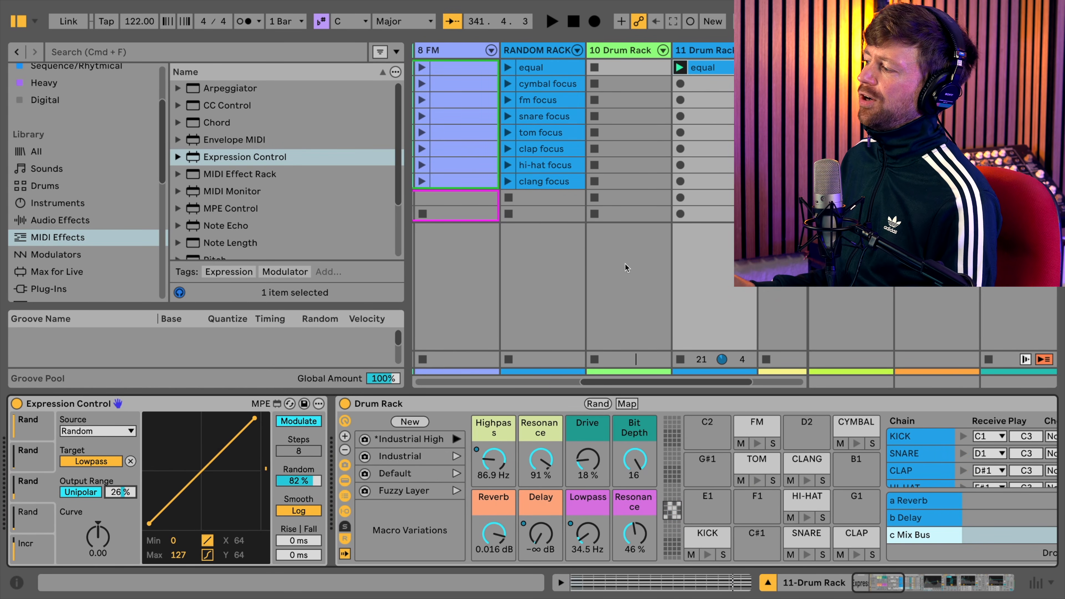
# - Create an empty one-bar MIDI clip below the equal clip on the 11 Drum Rack track
pyautogui.doubleClick(714, 81)
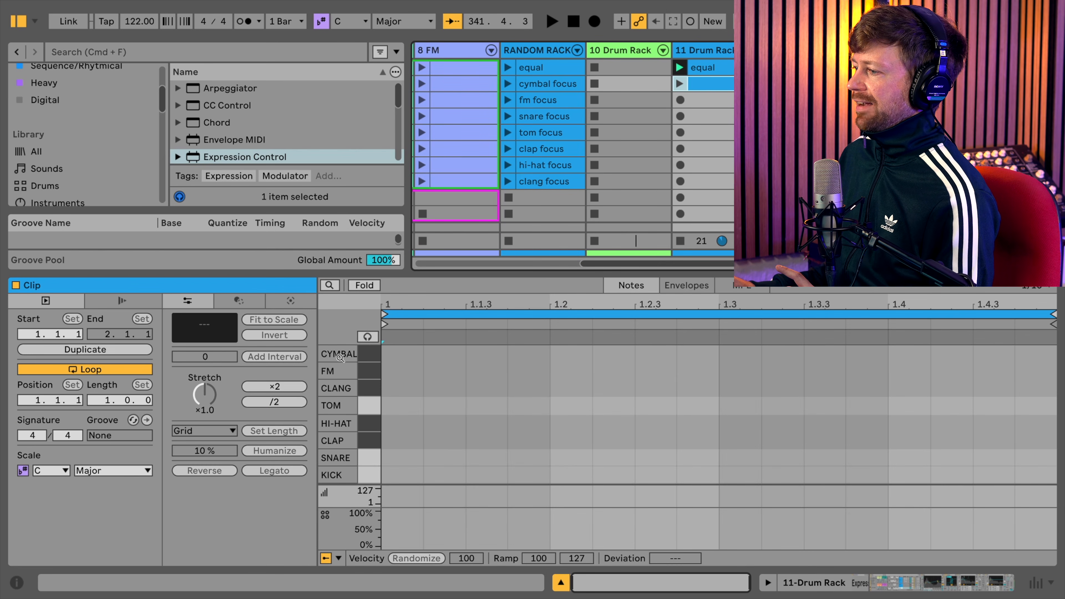
# - Fill the KICK and SNARE lanes of the empty clip below equal with sixteenth notes across the whole bar
pyautogui.click(721, 70)
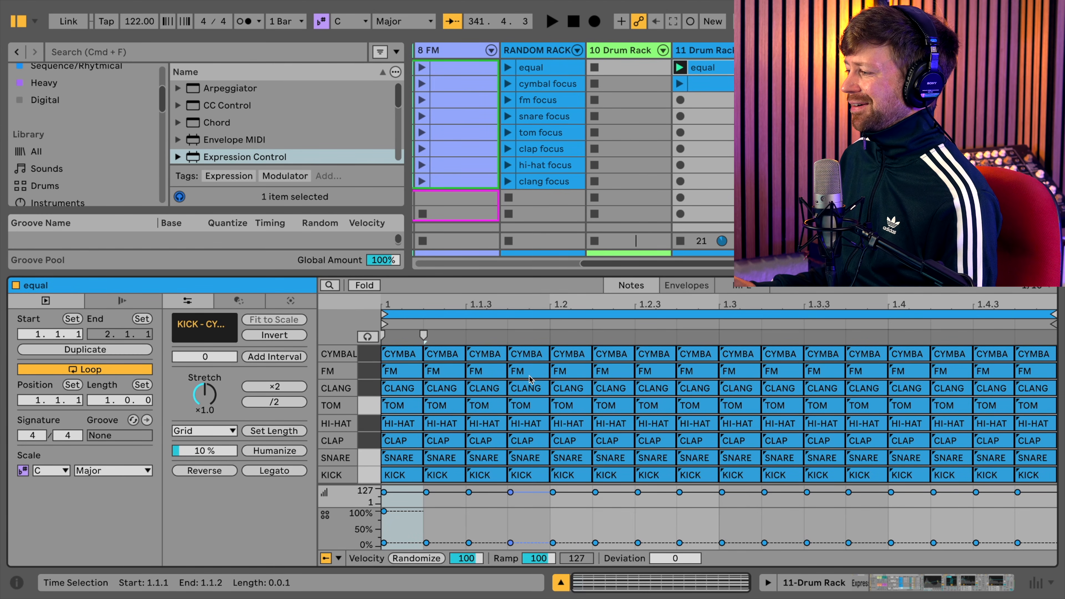
pyautogui.click(709, 84)
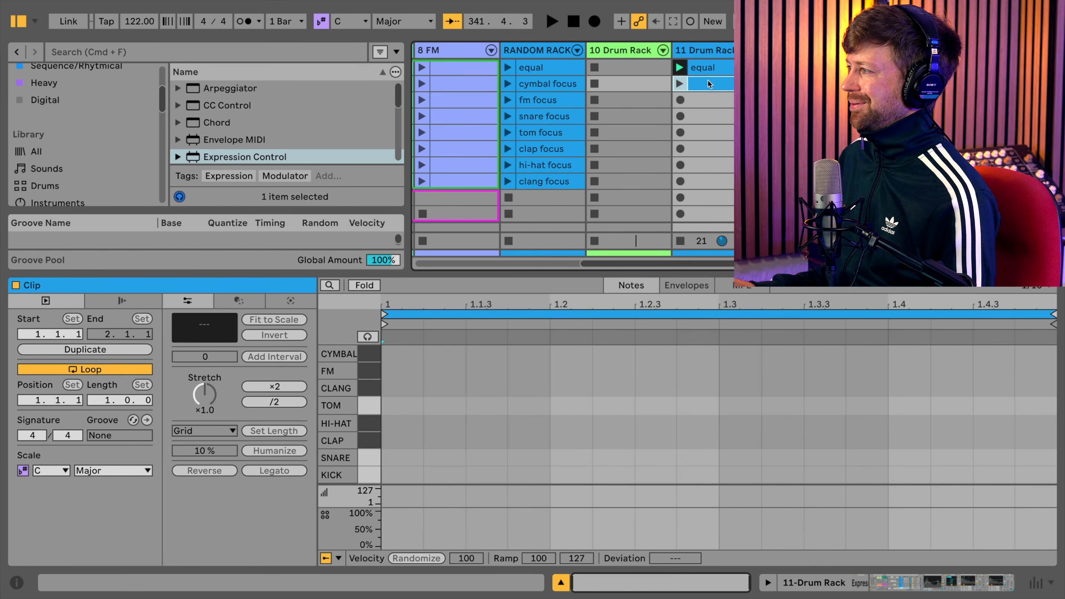
pyautogui.press('b')
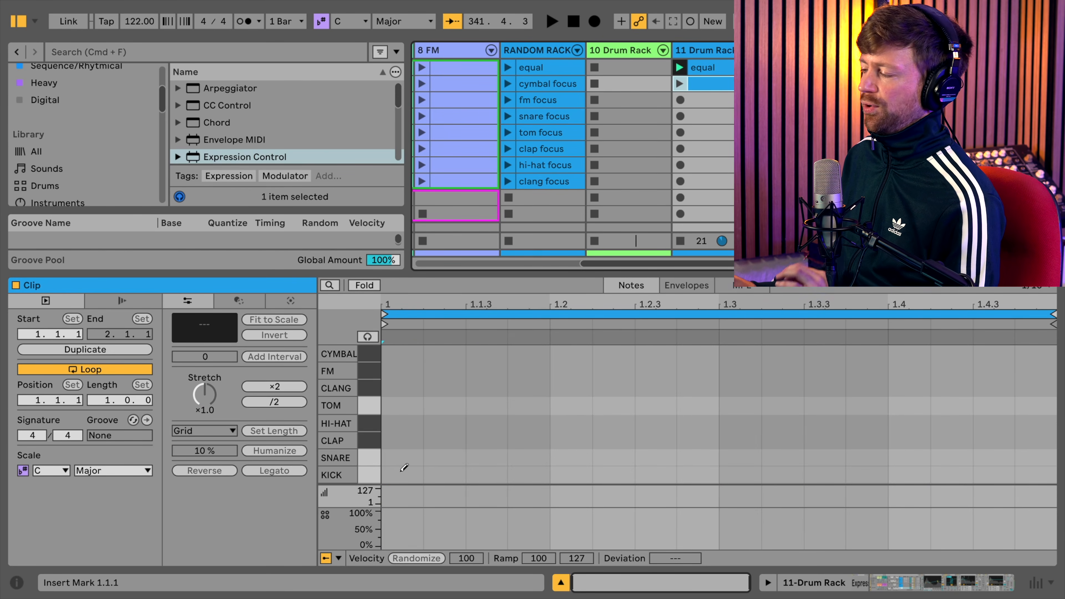
pyautogui.moveTo(396, 471)
pyautogui.mouseDown()
pyautogui.moveTo(1047, 468)
pyautogui.moveTo(1044, 458)
pyautogui.moveTo(413, 454)
pyautogui.mouseUp()
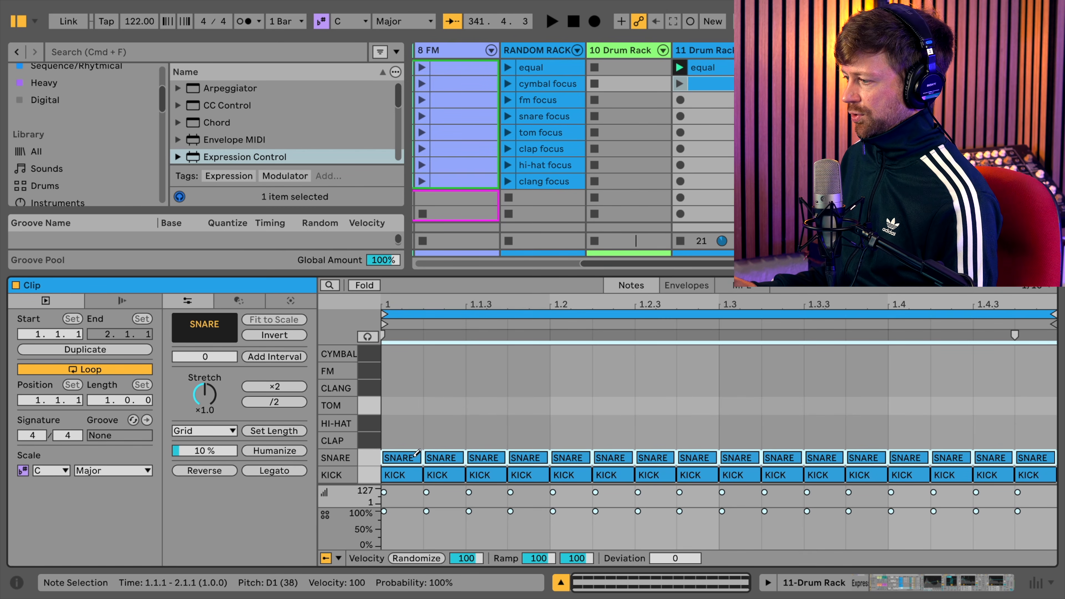
pyautogui.press('super+a')
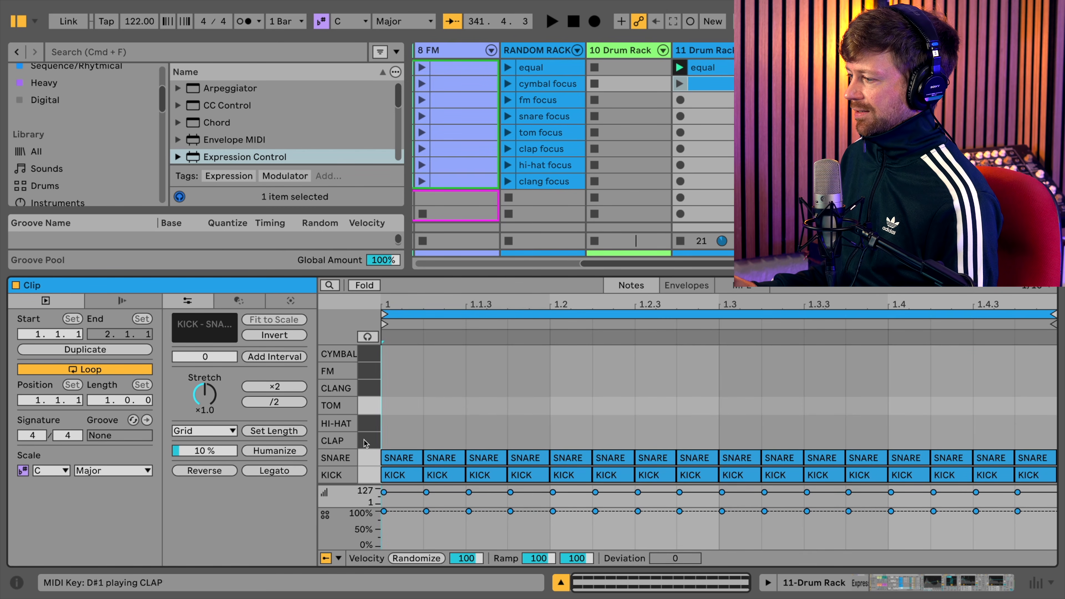
# - Set the chance of all KICK notes to 17%, except the first KICK note, which gets 100%
pyautogui.click(372, 478)
pyautogui.click(368, 459)
pyautogui.click(369, 474)
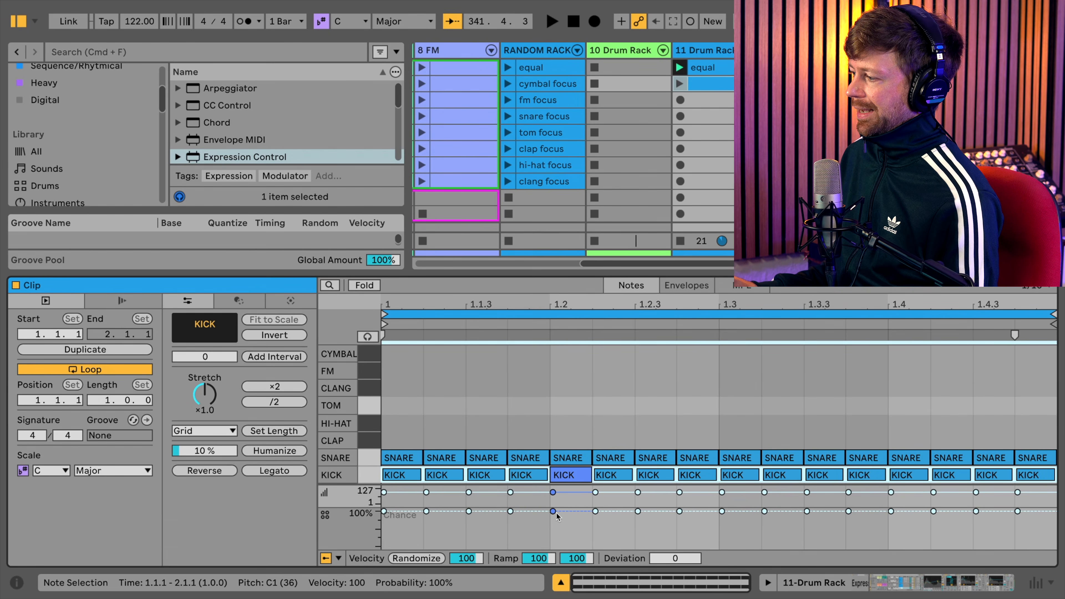
pyautogui.moveTo(555, 512); pyautogui.dragTo(555, 540)
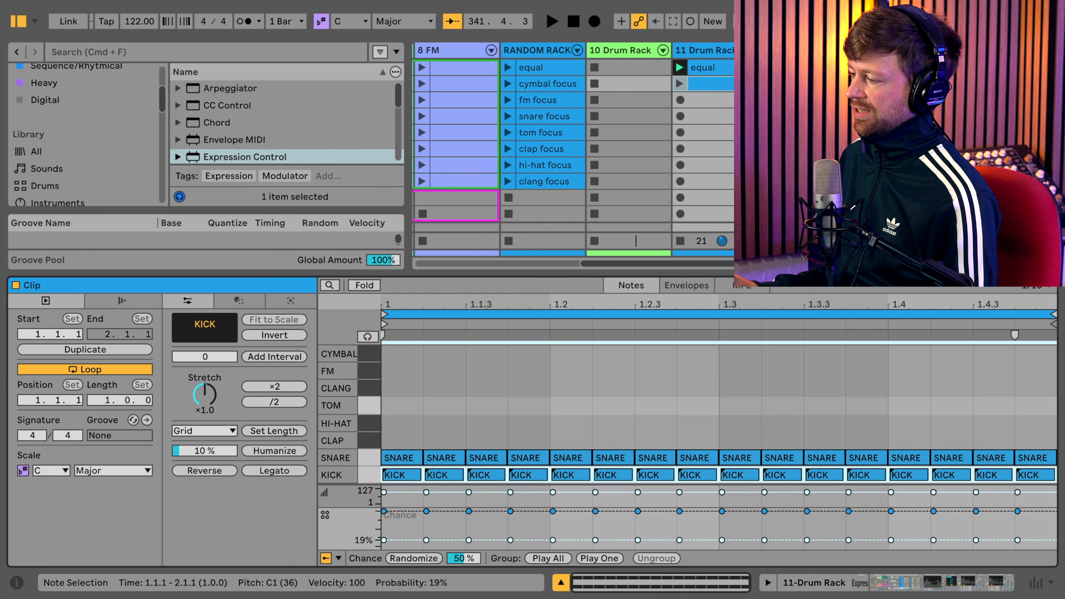
pyautogui.click(409, 435)
pyautogui.click(407, 476)
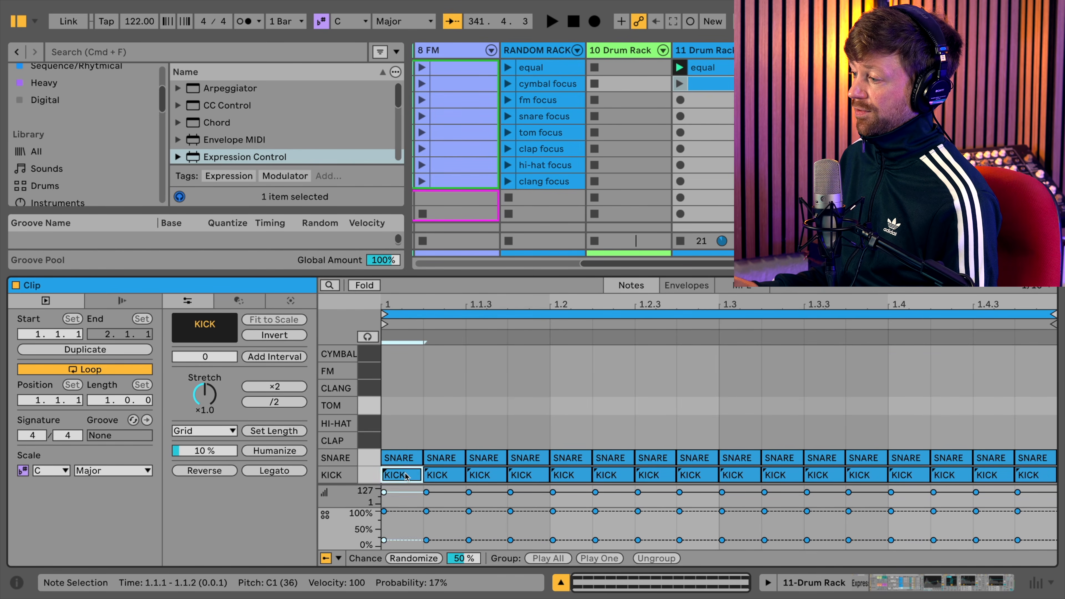
pyautogui.moveTo(398, 537); pyautogui.dragTo(397, 508)
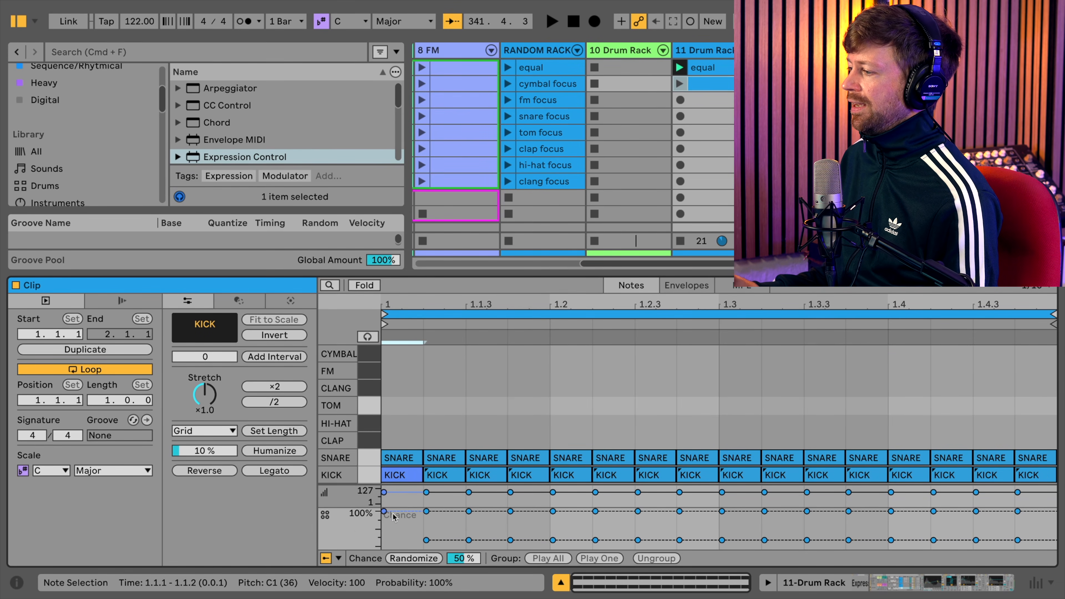
# - Lower the chance of all SNARE notes and add a full bar of sixteenth HI-HAT notes with reduced chance
pyautogui.click(369, 458)
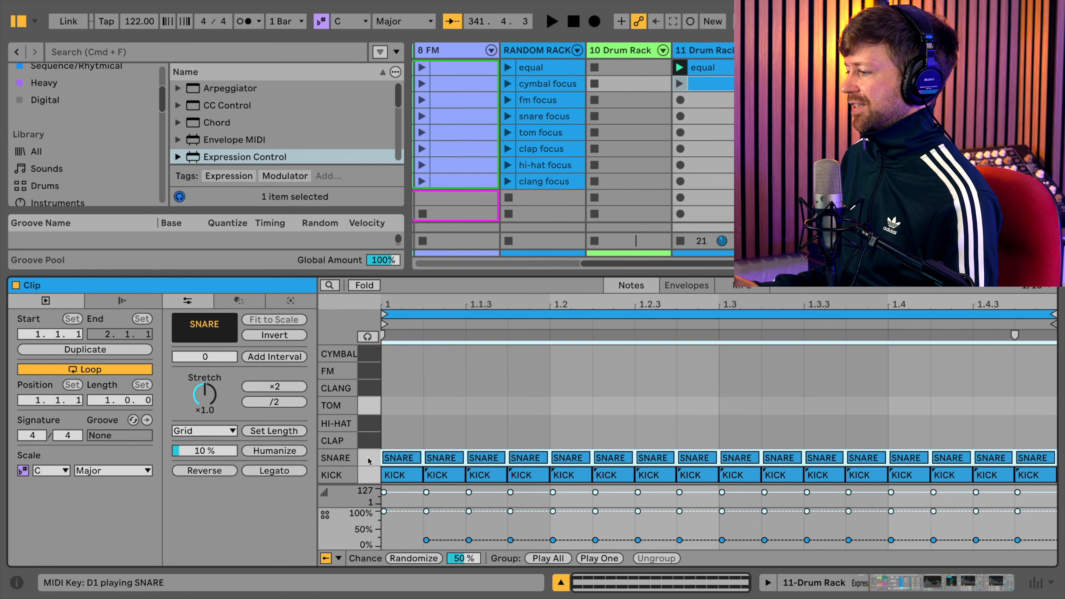
pyautogui.moveTo(426, 511); pyautogui.dragTo(426, 523)
pyautogui.moveTo(408, 419); pyautogui.dragTo(1045, 415)
pyautogui.press('b')
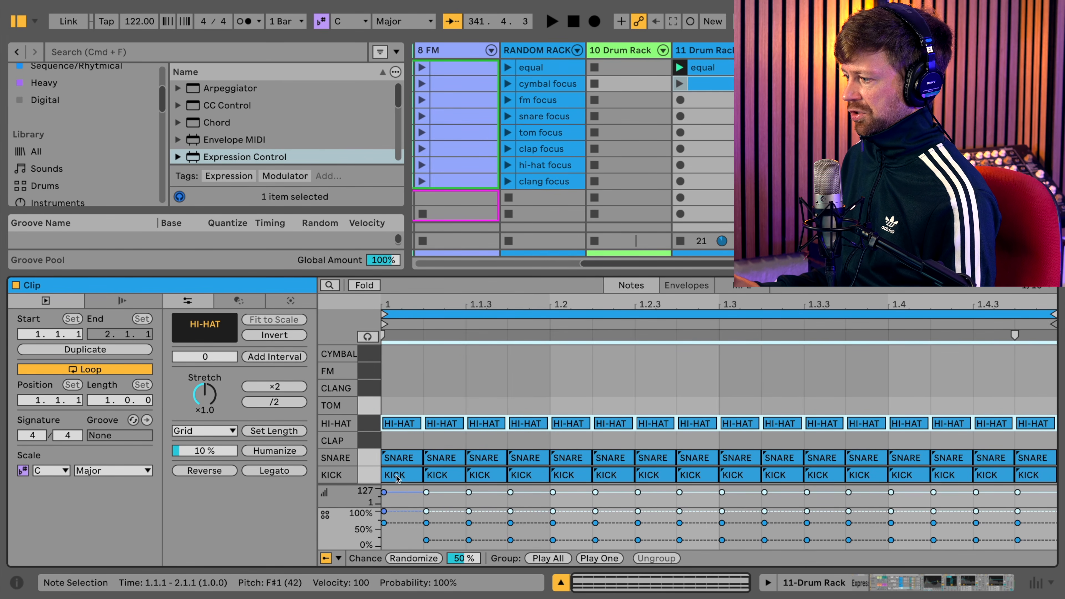
pyautogui.moveTo(426, 511); pyautogui.dragTo(426, 528)
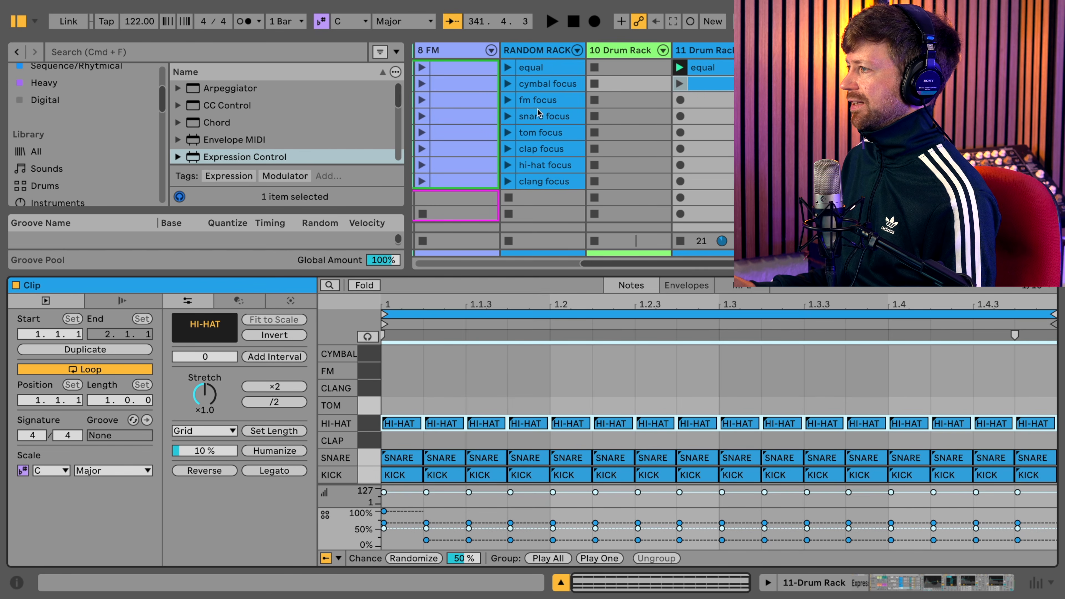
# - Move the snare focus clip from RANDOM RACK to the same row of the 11 Drum Rack track and launch it
pyautogui.moveTo(537, 123); pyautogui.dragTo(718, 118)
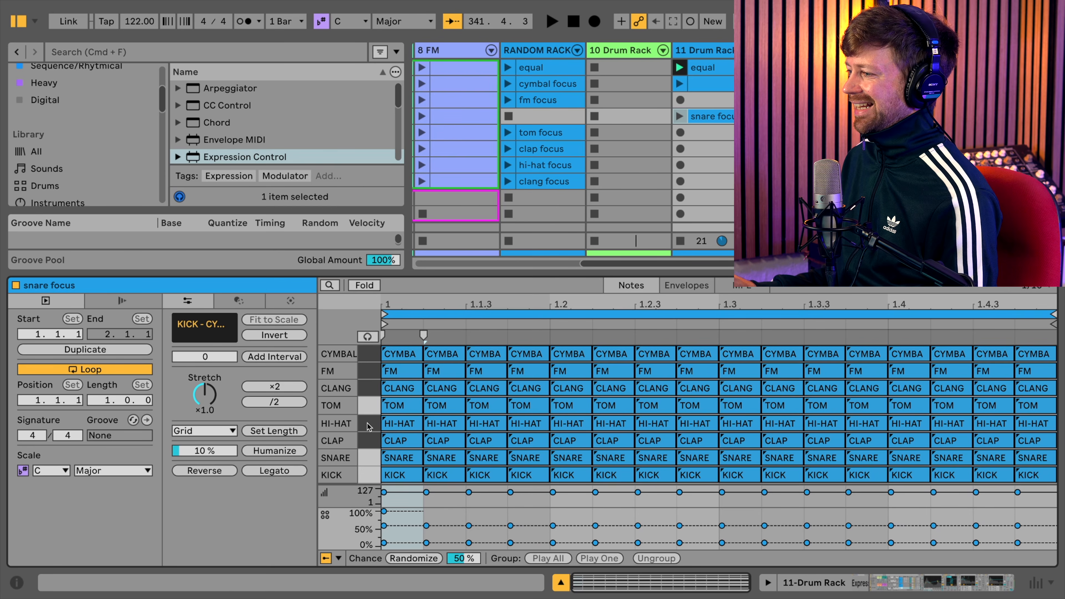
pyautogui.click(364, 463)
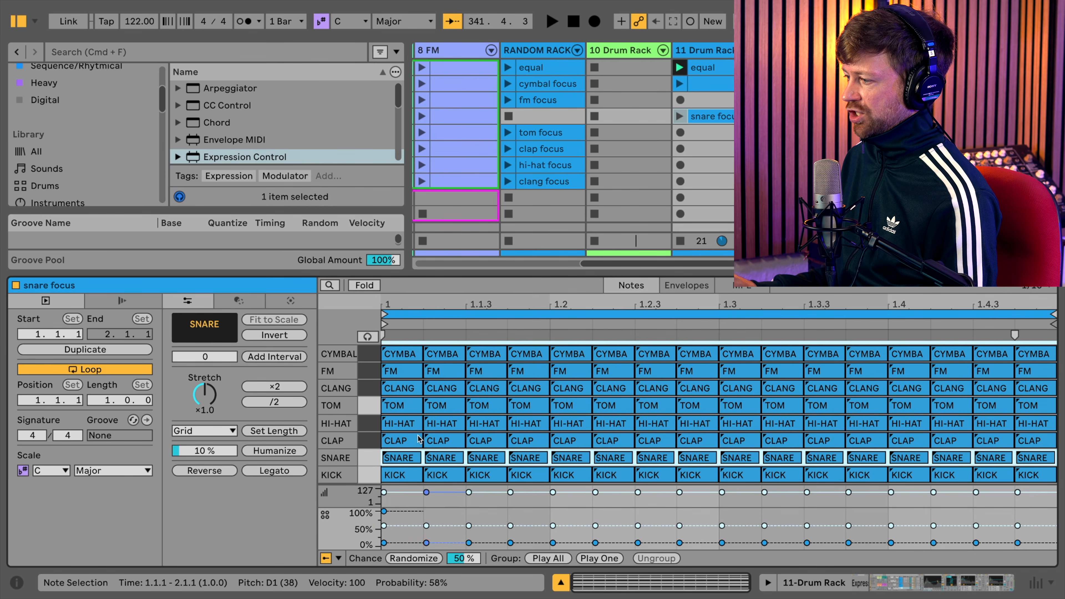
pyautogui.click(369, 440)
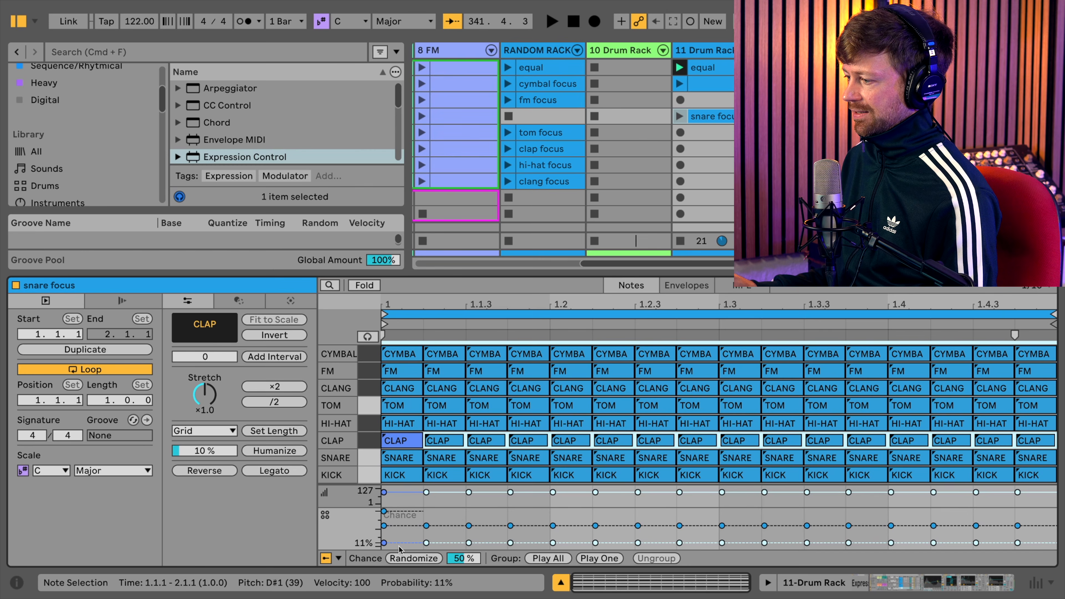
pyautogui.click(369, 458)
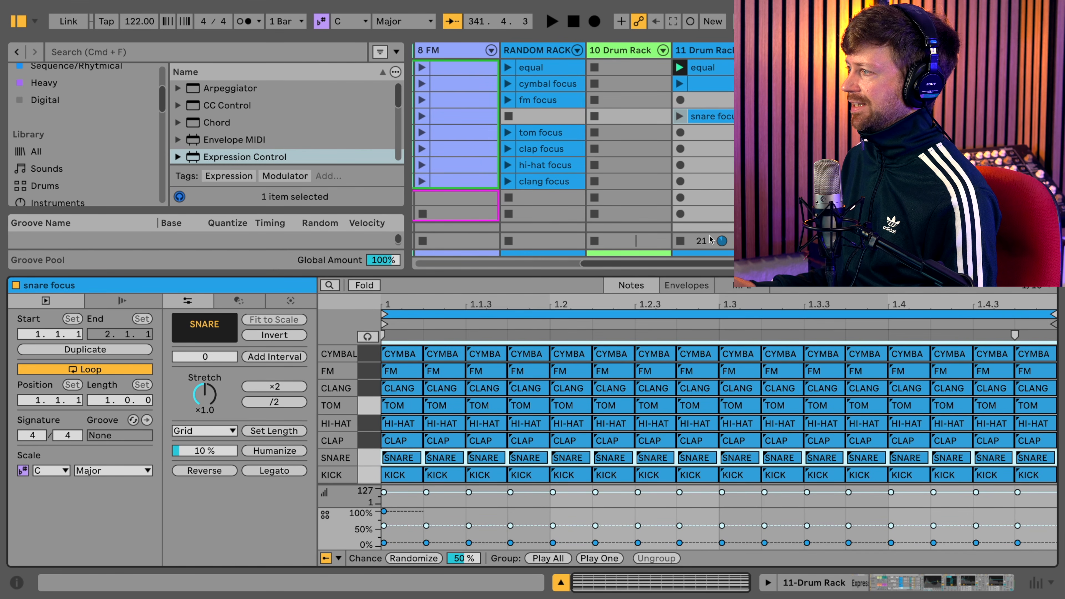
pyautogui.click(680, 117)
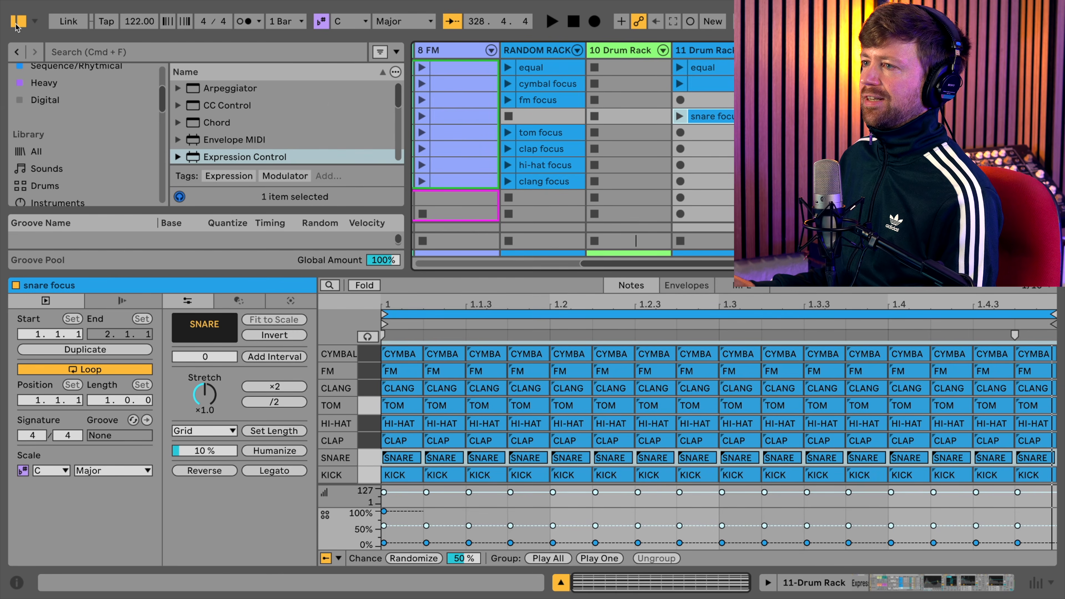
# - Hide the browser and select the RANDOM RACK track
pyautogui.press('super+alt+b')
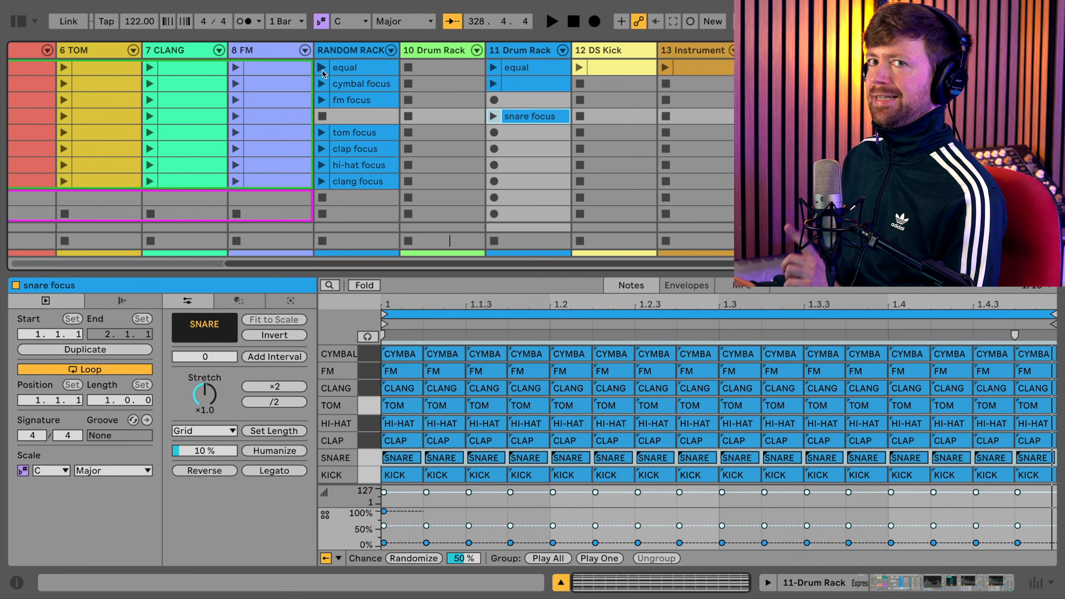
pyautogui.click(346, 54)
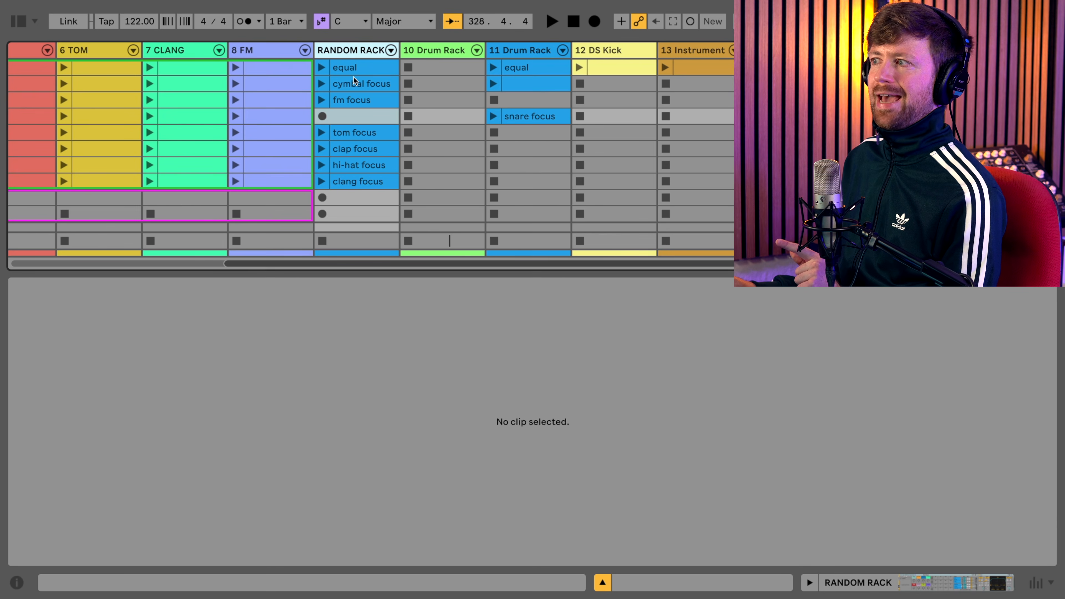